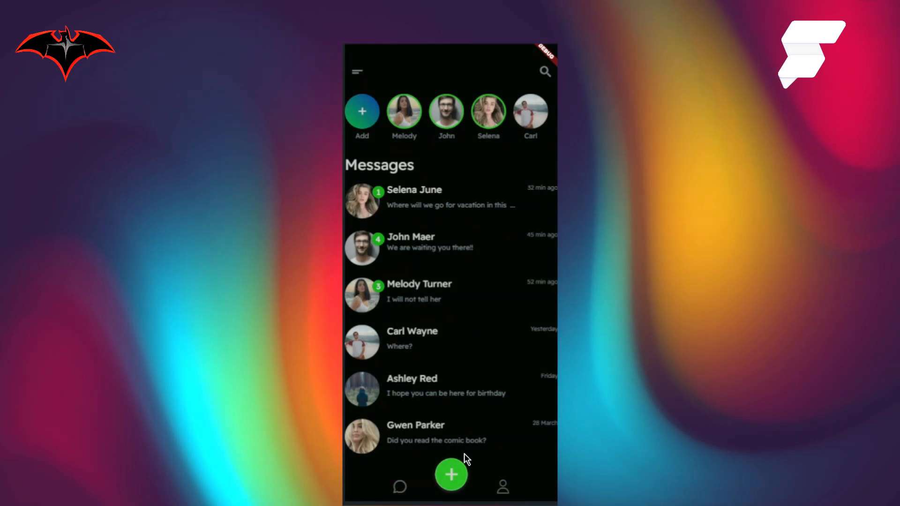
# Step: Preview the finished chat app's Start Chat sheet by repeatedly opening it and dismissing it
pyautogui.click(457, 473)
pyautogui.click(458, 304)
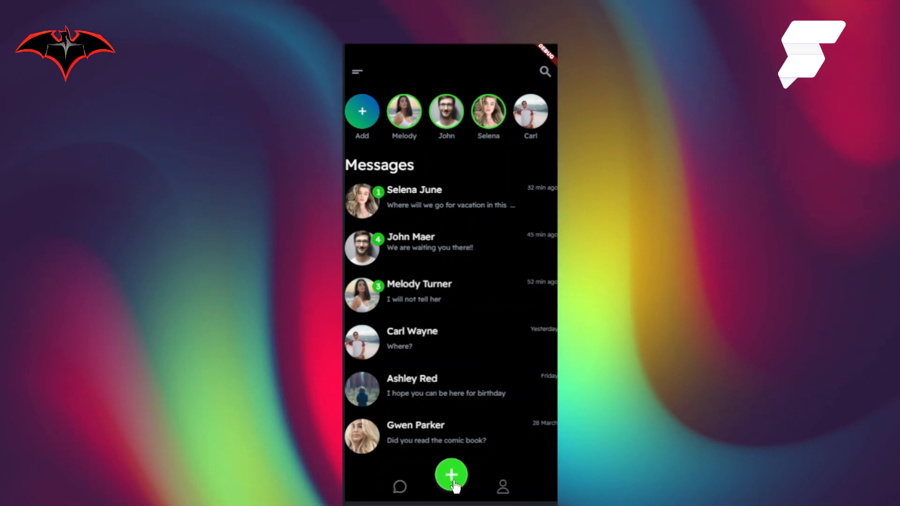
pyautogui.click(452, 477)
pyautogui.moveTo(468, 268); pyautogui.dragTo(474, 412)
pyautogui.click(454, 482)
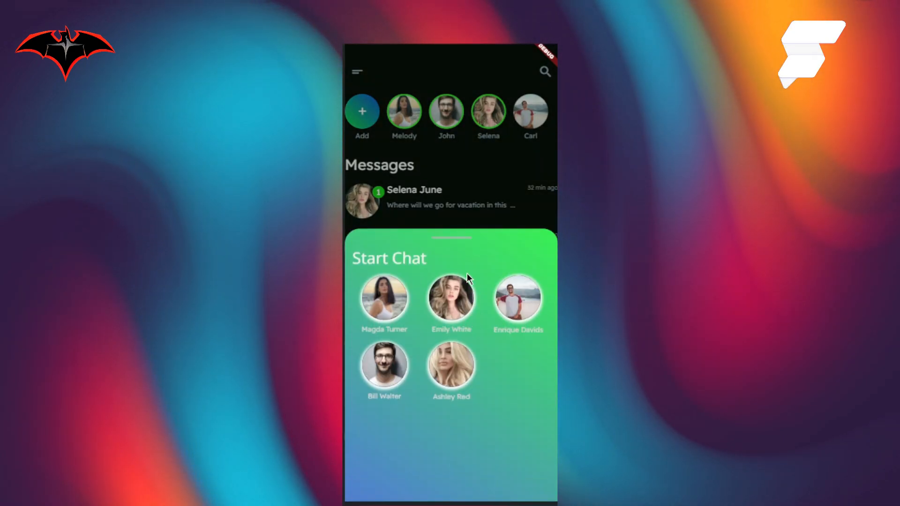
pyautogui.moveTo(467, 274); pyautogui.dragTo(459, 497)
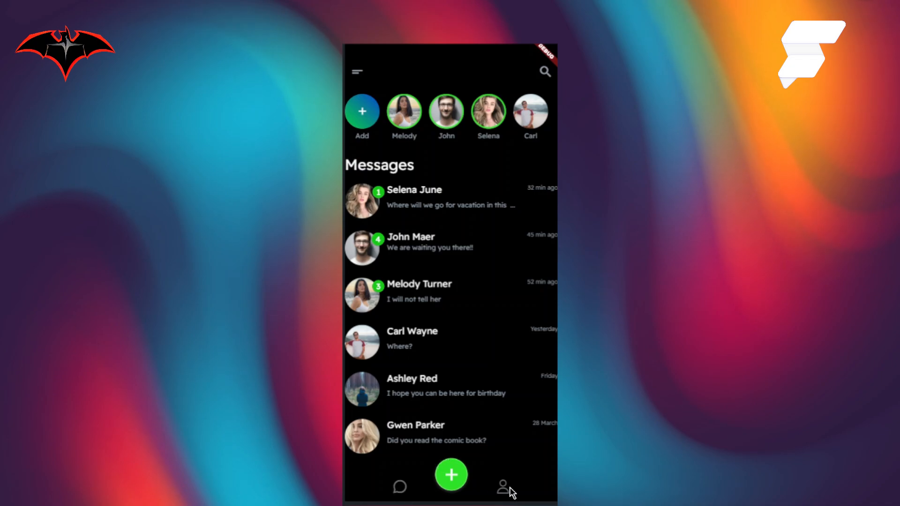
pyautogui.click(453, 477)
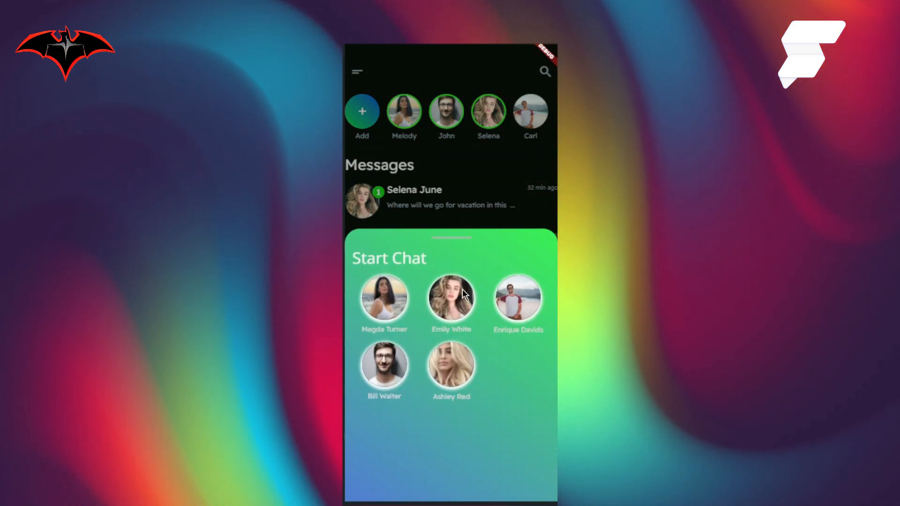
pyautogui.moveTo(459, 242); pyautogui.dragTo(465, 466)
pyautogui.click(465, 466)
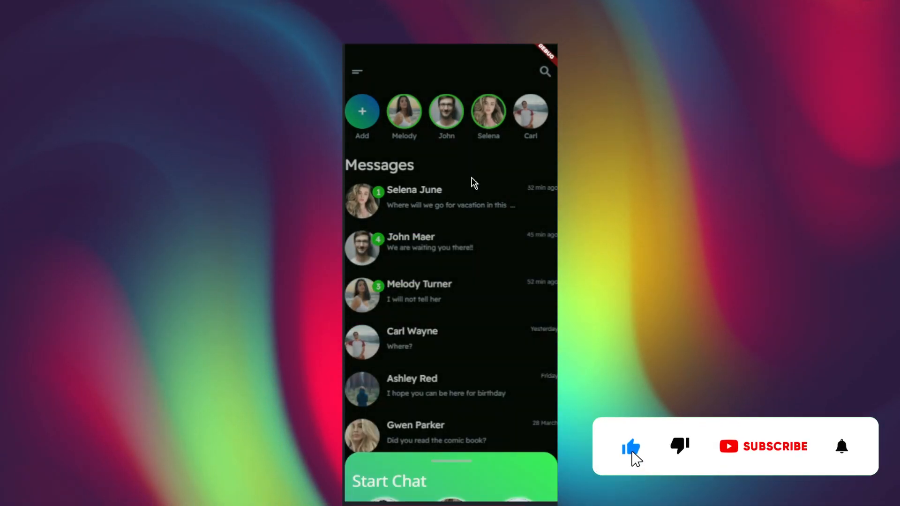
pyautogui.click(472, 187)
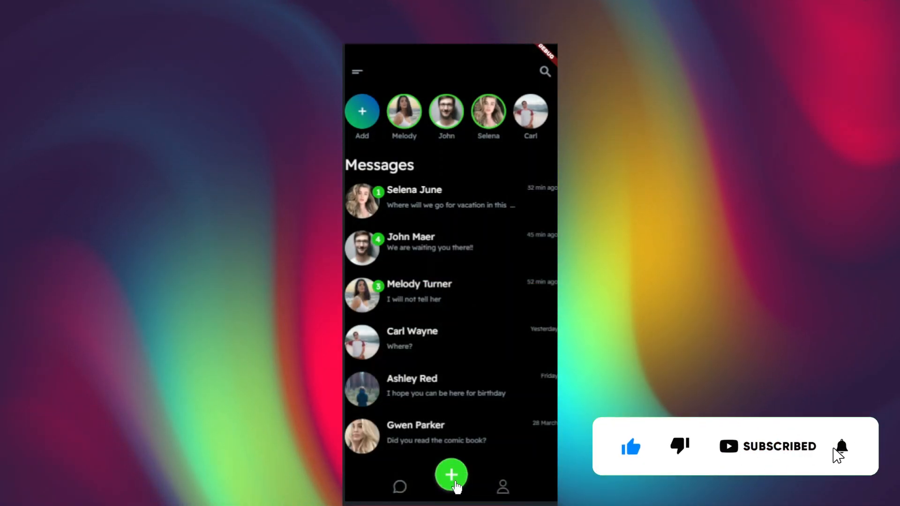
pyautogui.click(451, 475)
pyautogui.moveTo(462, 241); pyautogui.dragTo(459, 502)
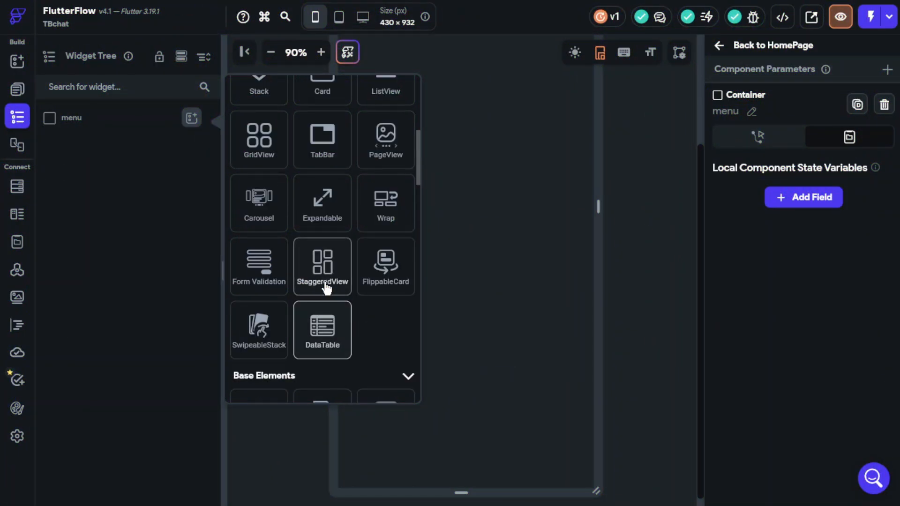
# Step: Add a Stack to the menu component and place a Container inside it
pyautogui.scroll(2, 277, 236)
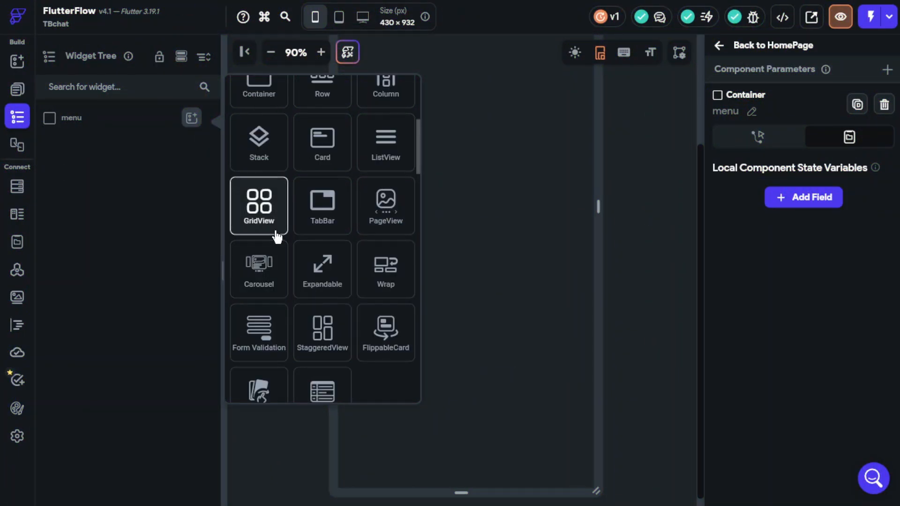
pyautogui.click(273, 138)
pyautogui.click(196, 140)
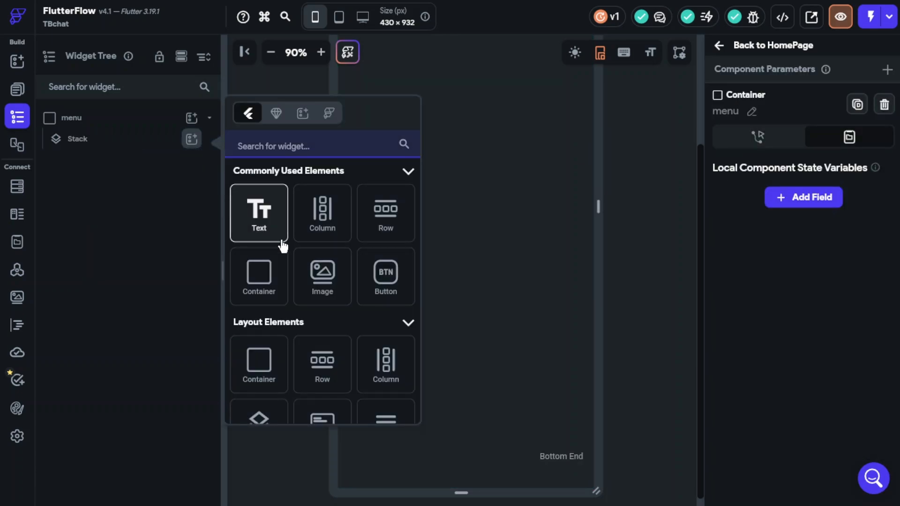
pyautogui.click(276, 276)
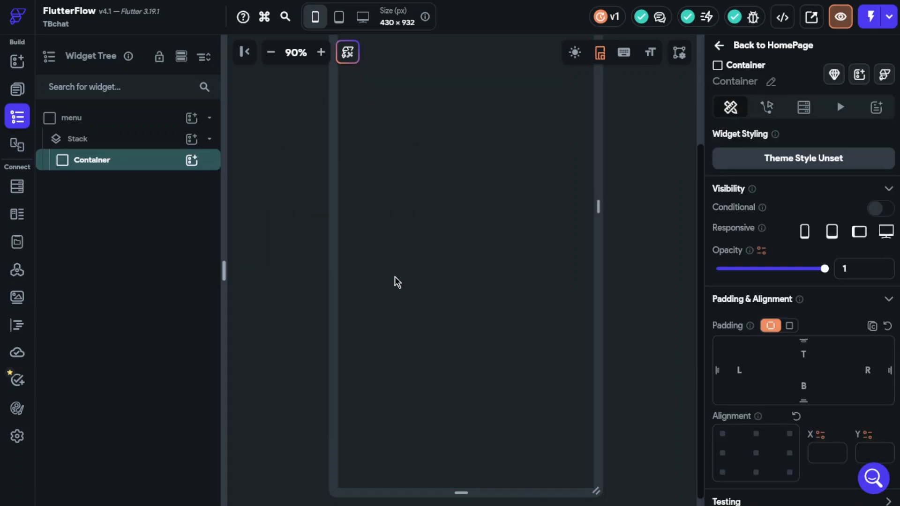
# Step: Set the container's width to 430 px and height to 60 px, and align it to the bottom center of the Stack
pyautogui.scroll(-4, 805, 370)
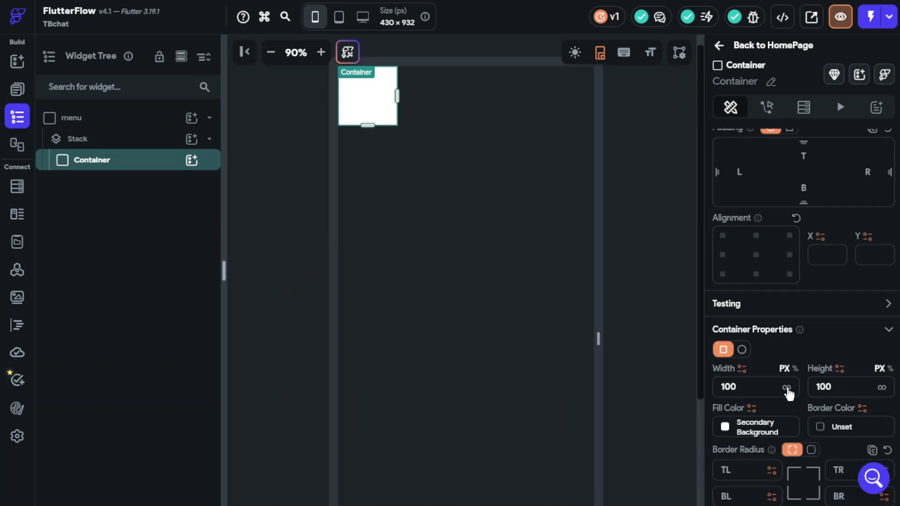
pyautogui.click(787, 387)
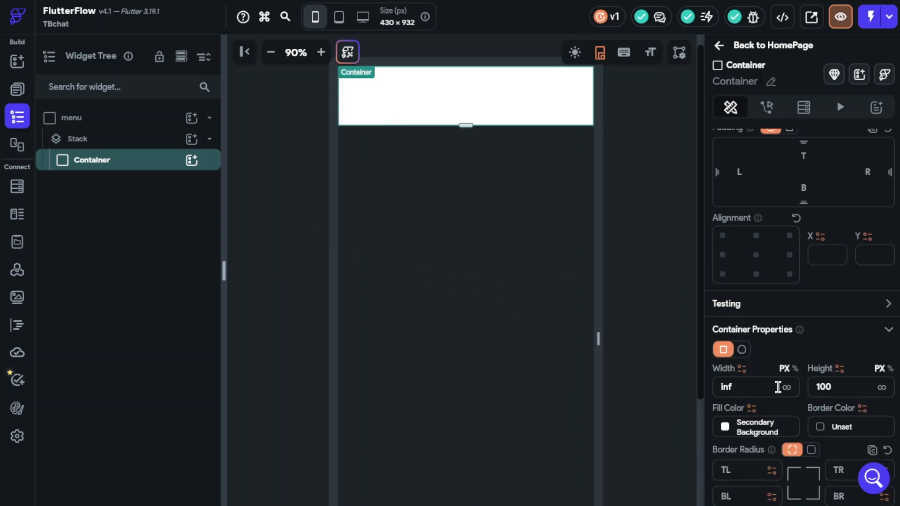
pyautogui.click(322, 20)
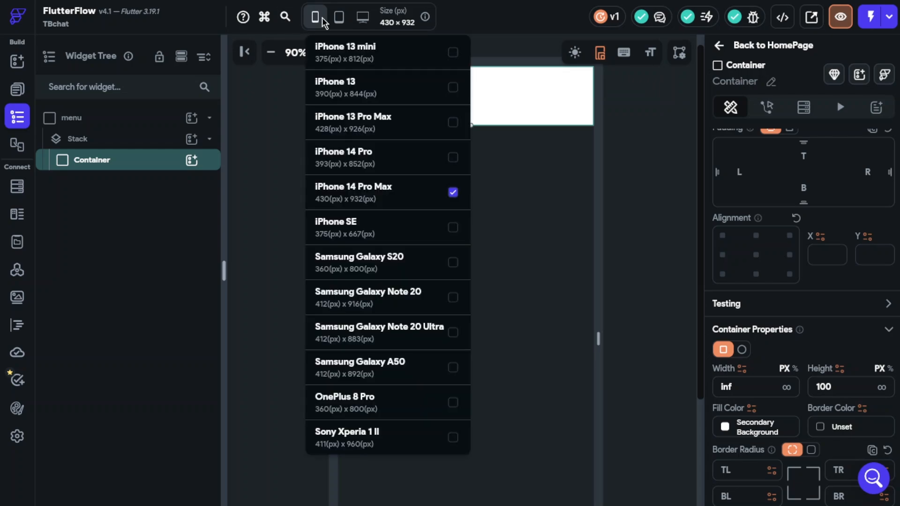
pyautogui.click(273, 151)
pyautogui.moveTo(740, 389); pyautogui.dragTo(726, 389)
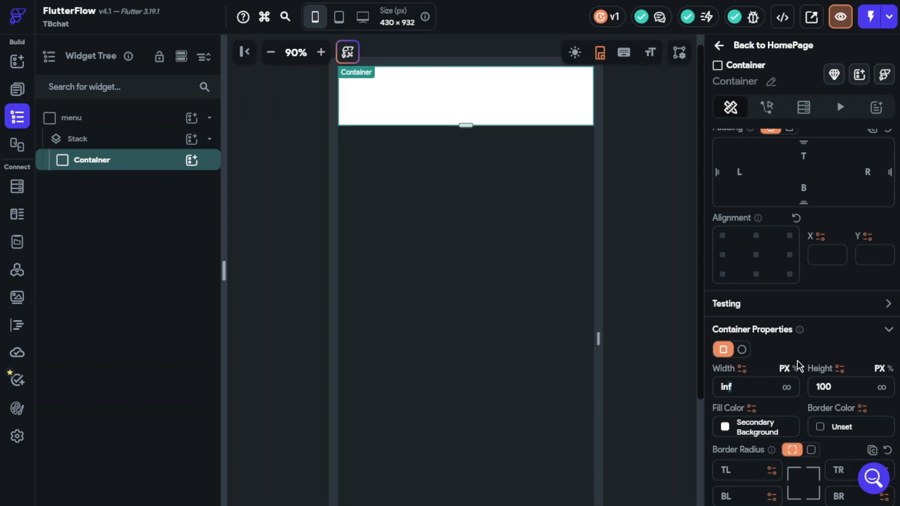
pyautogui.write('430')
pyautogui.press('Tab')
pyautogui.write('50')
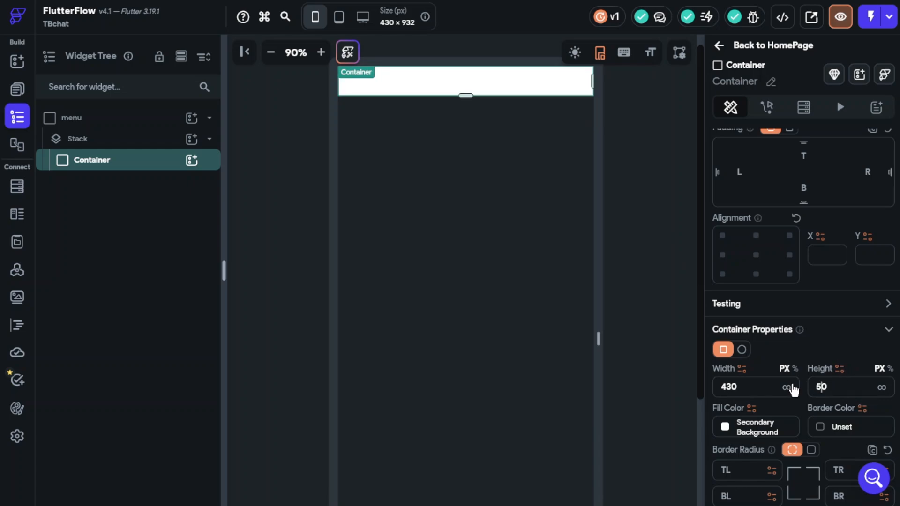
pyautogui.press('BackSpace')
pyautogui.write('6')
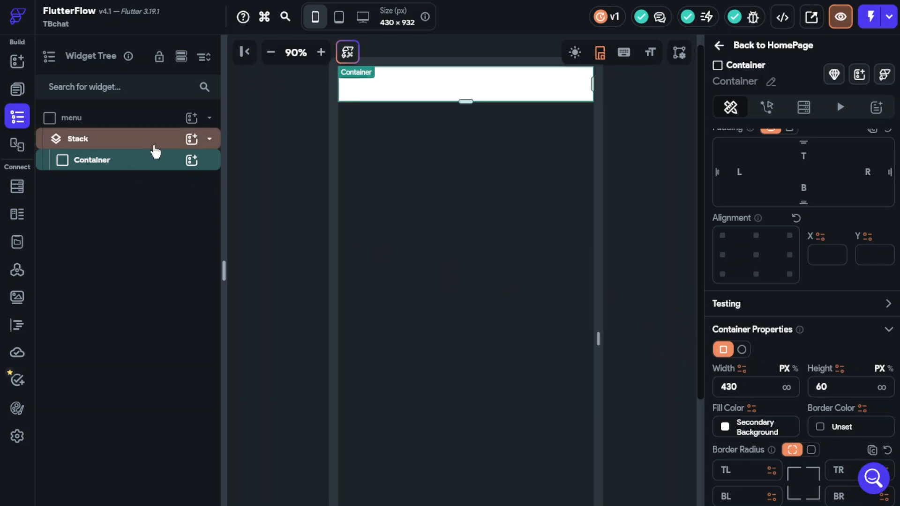
pyautogui.click(760, 276)
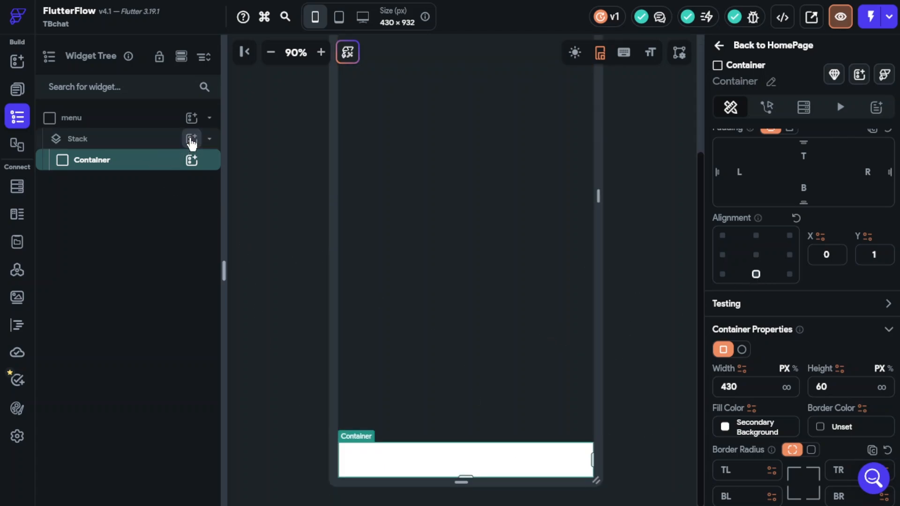
# Step: Add a second Container to the Stack and make it circular with a diameter of 80 px
pyautogui.click(191, 139)
pyautogui.click(263, 275)
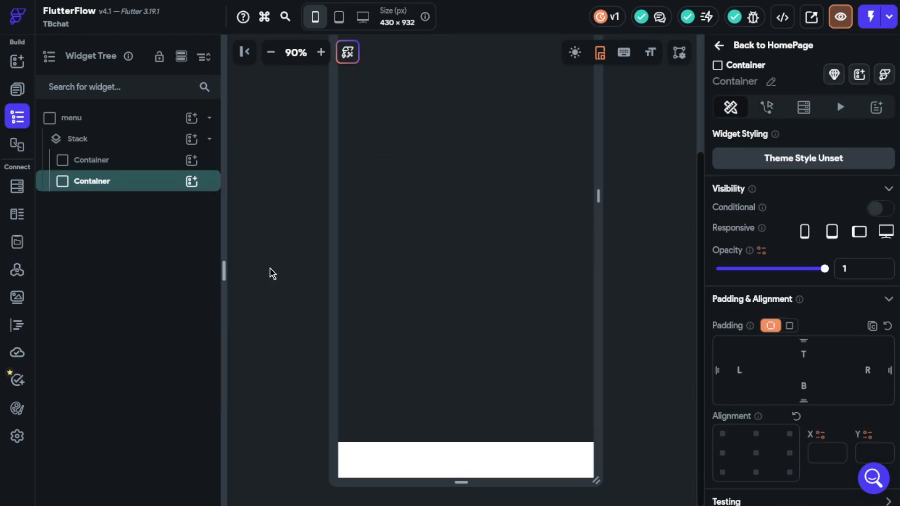
pyautogui.scroll(-3, 820, 417)
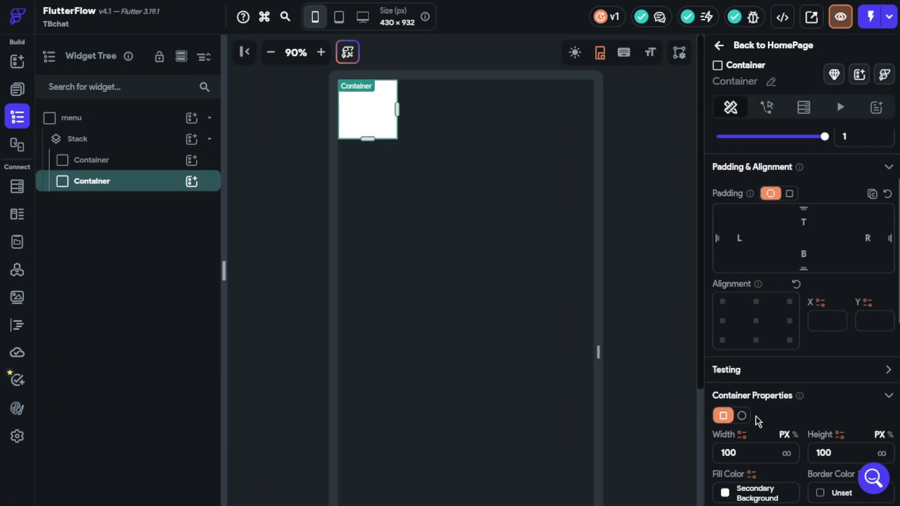
pyautogui.click(741, 416)
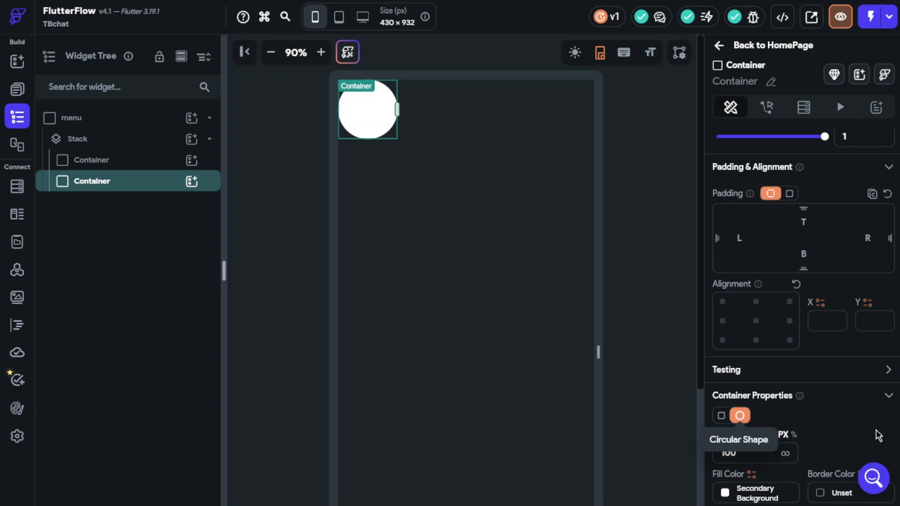
pyautogui.moveTo(756, 454); pyautogui.dragTo(704, 457)
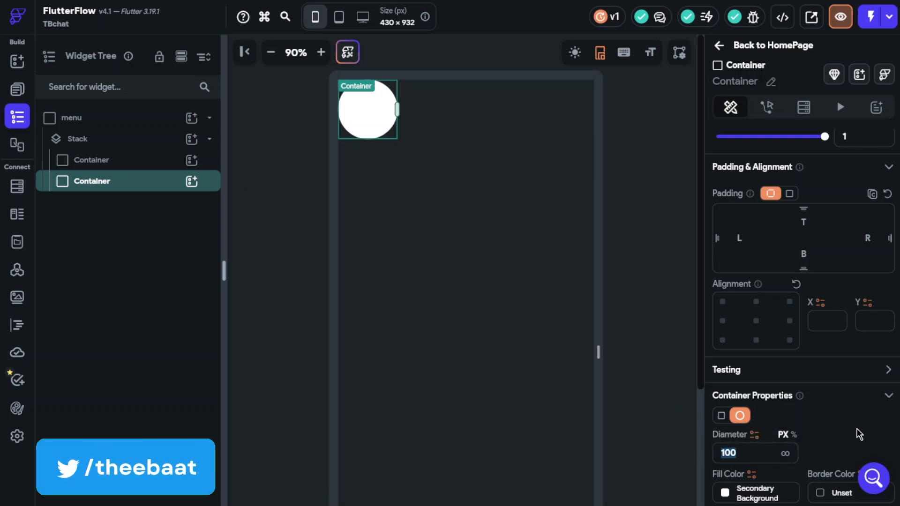
pyautogui.write('80')
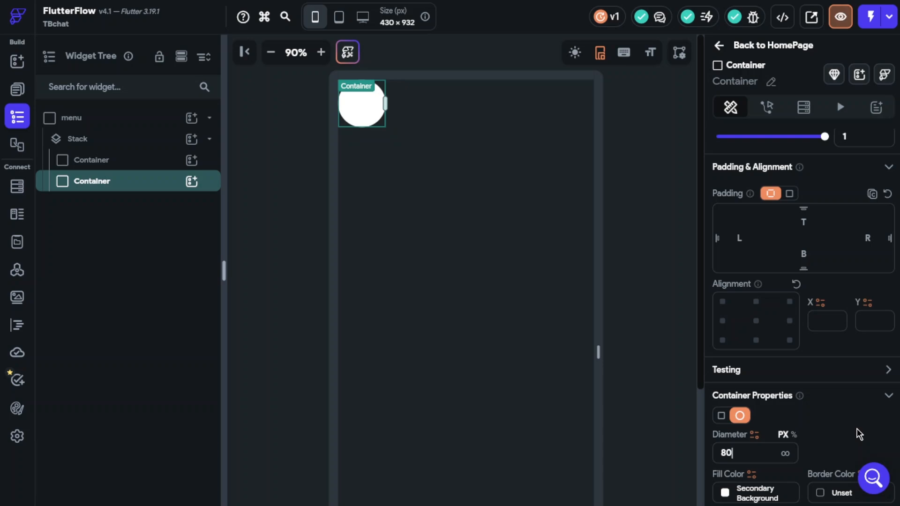
pyautogui.scroll(-5, 822, 443)
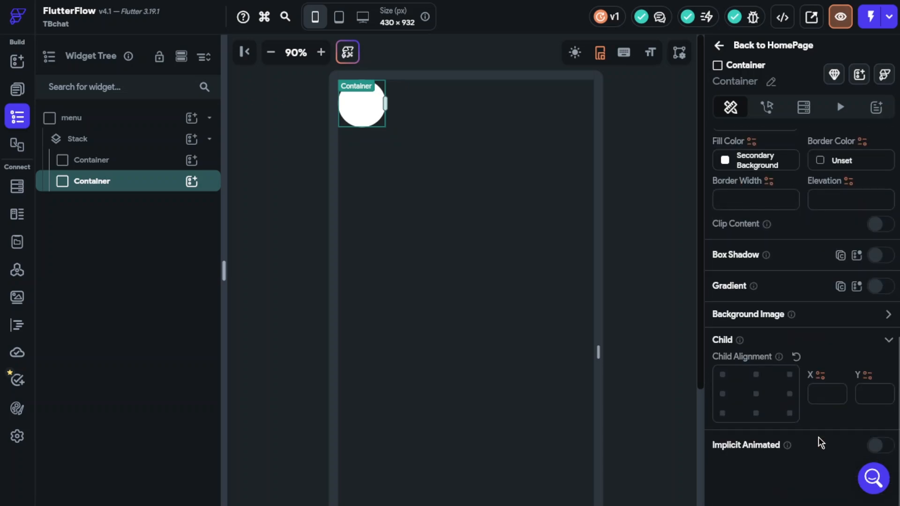
pyautogui.scroll(2, 821, 443)
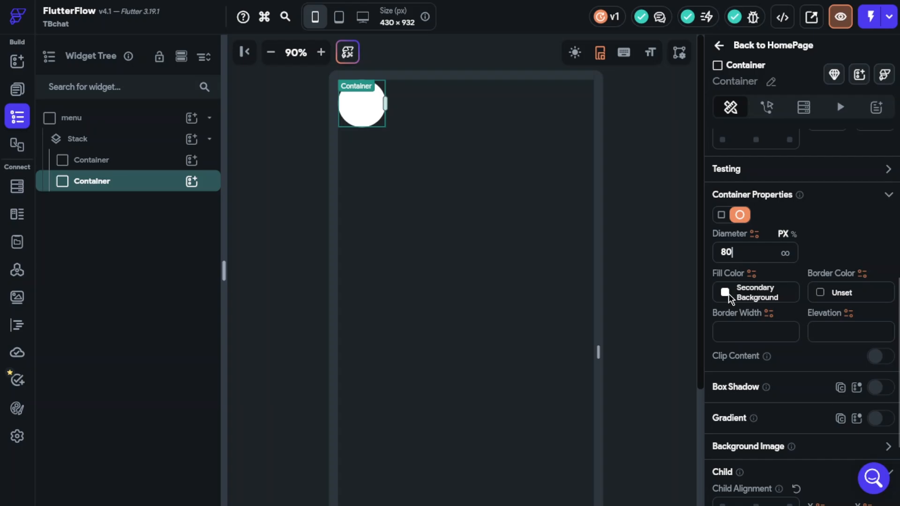
pyautogui.click(727, 294)
pyautogui.click(674, 192)
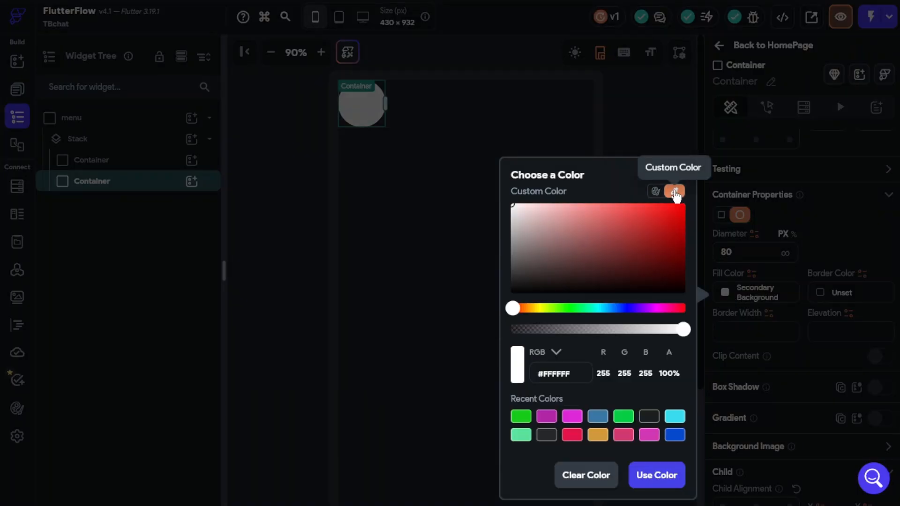
pyautogui.click(807, 196)
# Step: Enable a gradient on the circular container and set its Color 1 to the custom blue #0c56c7
pyautogui.scroll(-2, 837, 363)
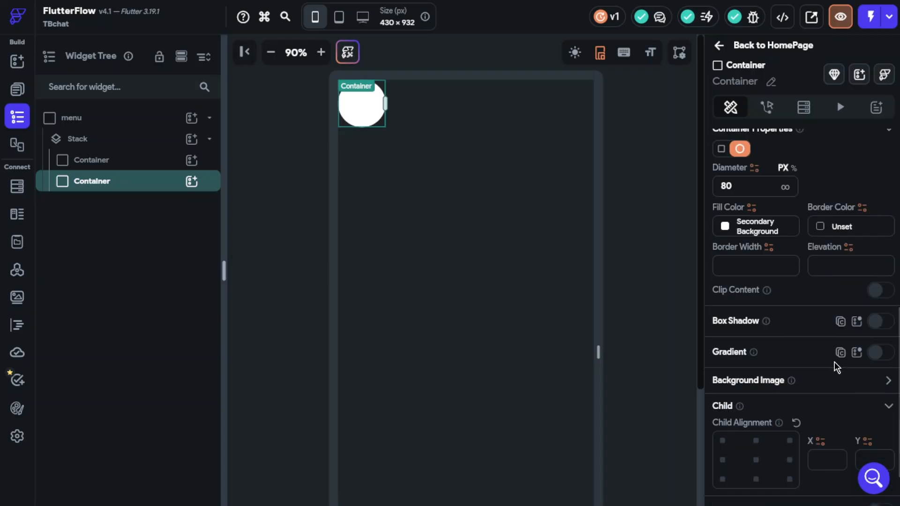
pyautogui.click(880, 287)
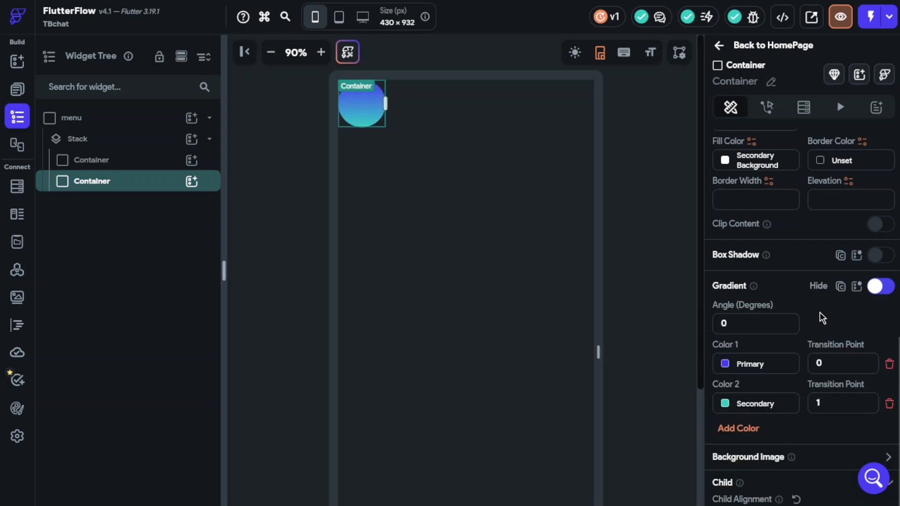
pyautogui.click(725, 365)
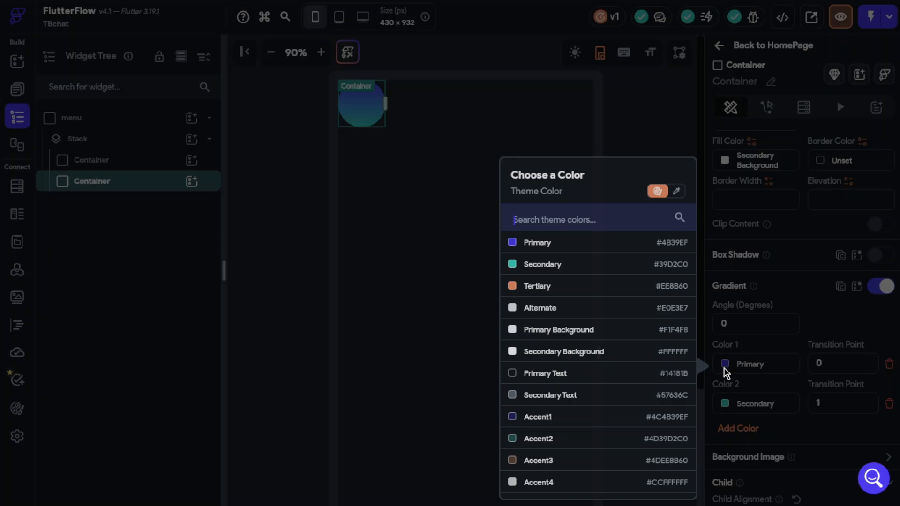
pyautogui.click(677, 191)
pyautogui.moveTo(628, 311); pyautogui.dragTo(618, 308)
pyautogui.moveTo(668, 223); pyautogui.dragTo(674, 223)
pyautogui.click(649, 477)
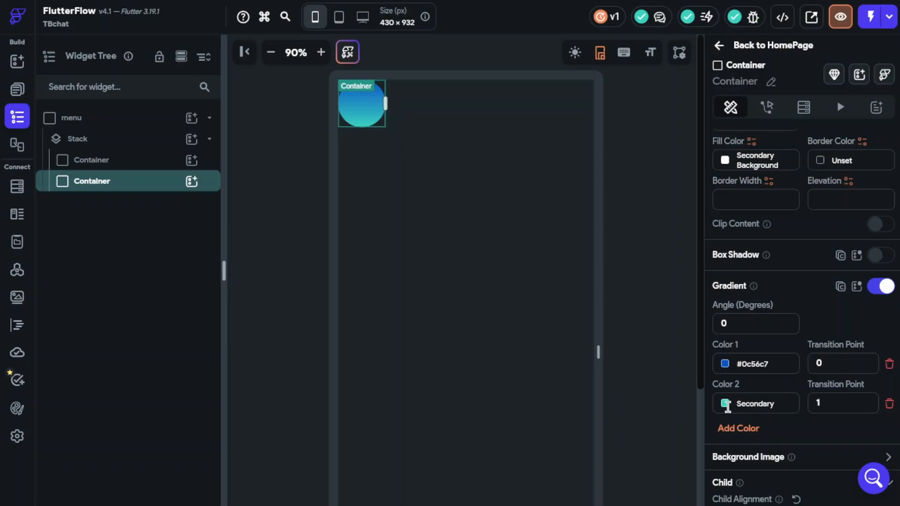
# Step: Set the gradient's Color 2 to the custom dark green #079003
pyautogui.click(729, 405)
pyautogui.click(677, 192)
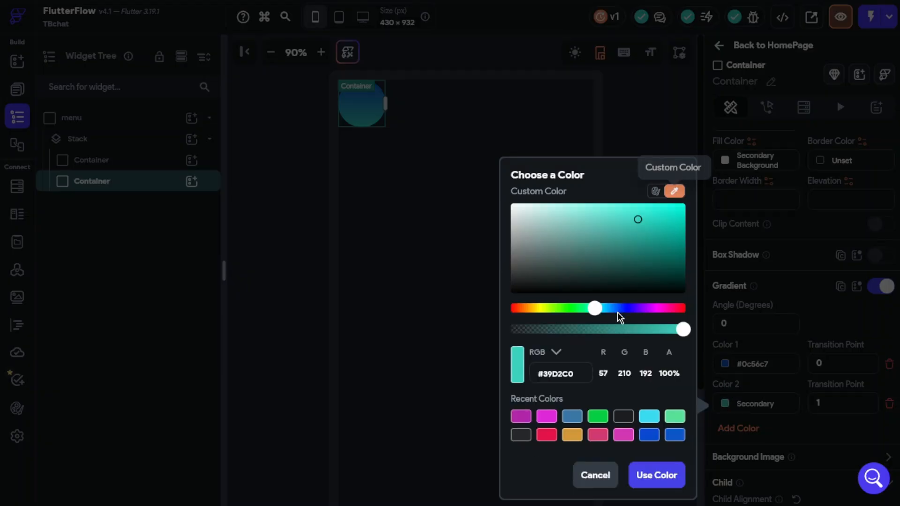
pyautogui.moveTo(594, 308)
pyautogui.mouseDown()
pyautogui.moveTo(561, 308)
pyautogui.moveTo(569, 308)
pyautogui.mouseUp()
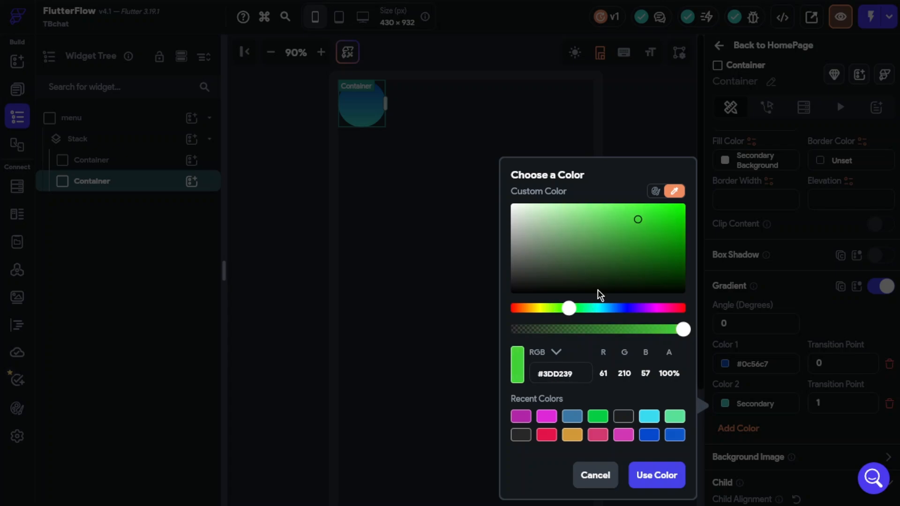
pyautogui.moveTo(684, 244); pyautogui.dragTo(679, 255)
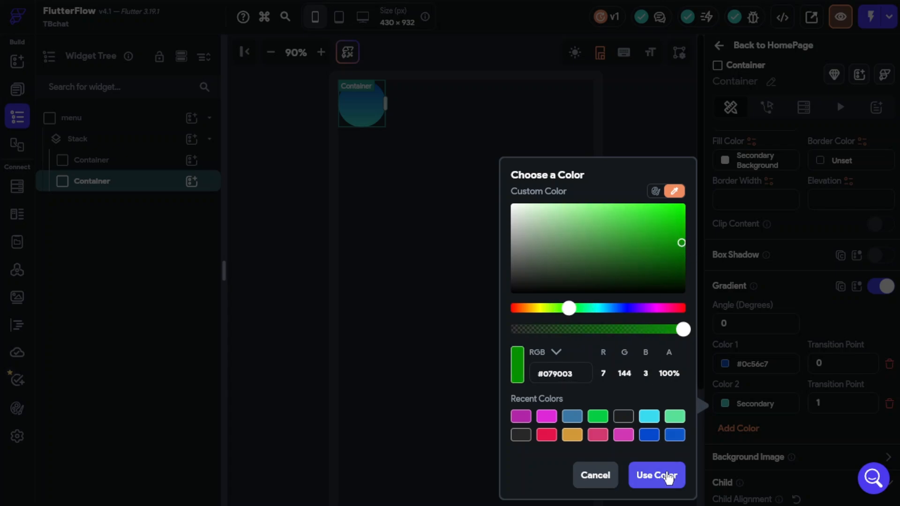
pyautogui.click(669, 476)
# Step: Set the gradient angle to 40 degrees and change Color 2 to the brighter green #25d21f
pyautogui.moveTo(741, 320); pyautogui.dragTo(697, 323)
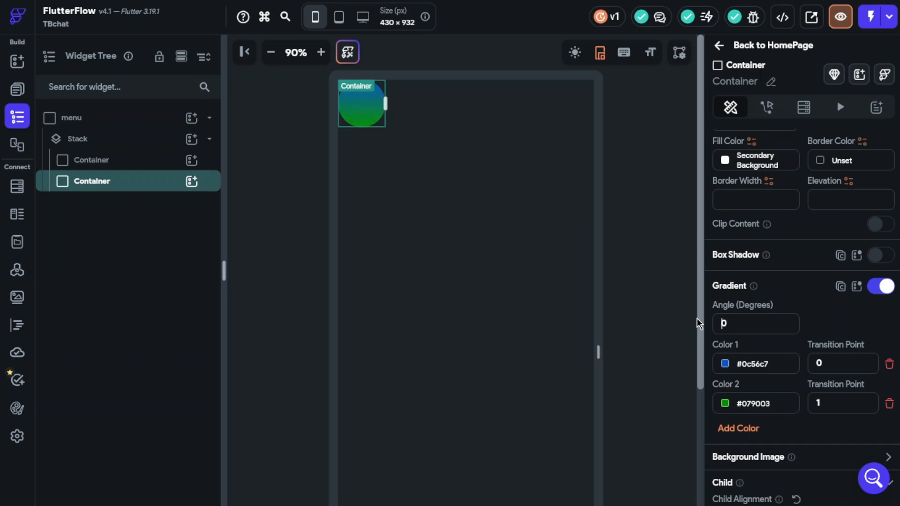
pyautogui.click(731, 406)
pyautogui.click(673, 192)
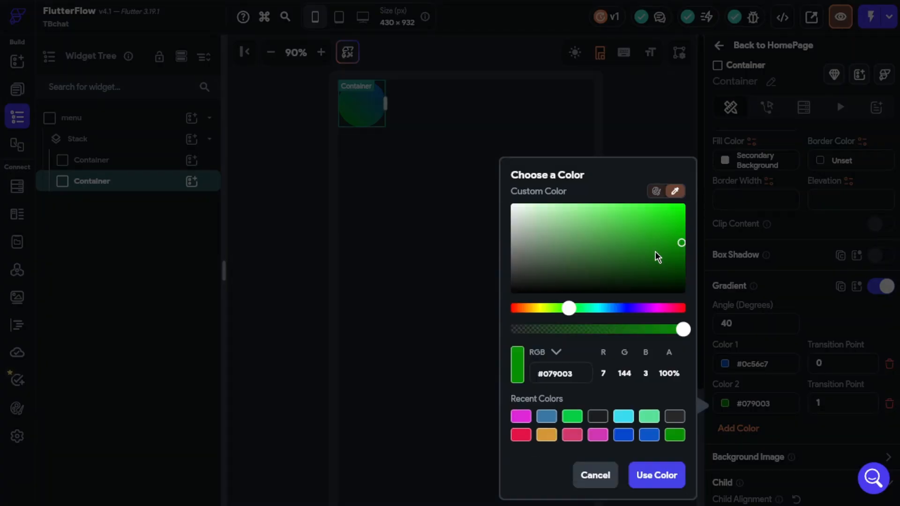
pyautogui.click(660, 220)
pyautogui.click(657, 476)
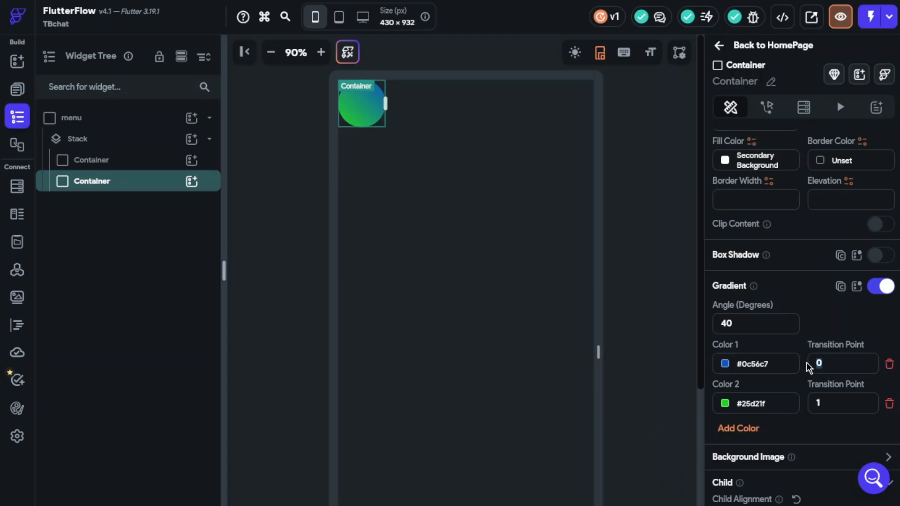
# Step: Reverse the circle's gradient so green #25d21f has transition point 0 and blue #0c56c7 has transition point 1
pyautogui.write('1')
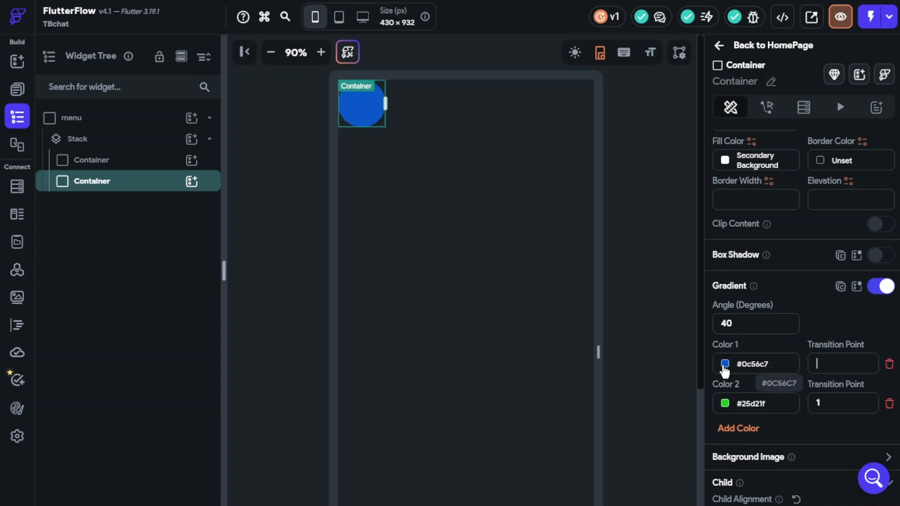
pyautogui.click(826, 363)
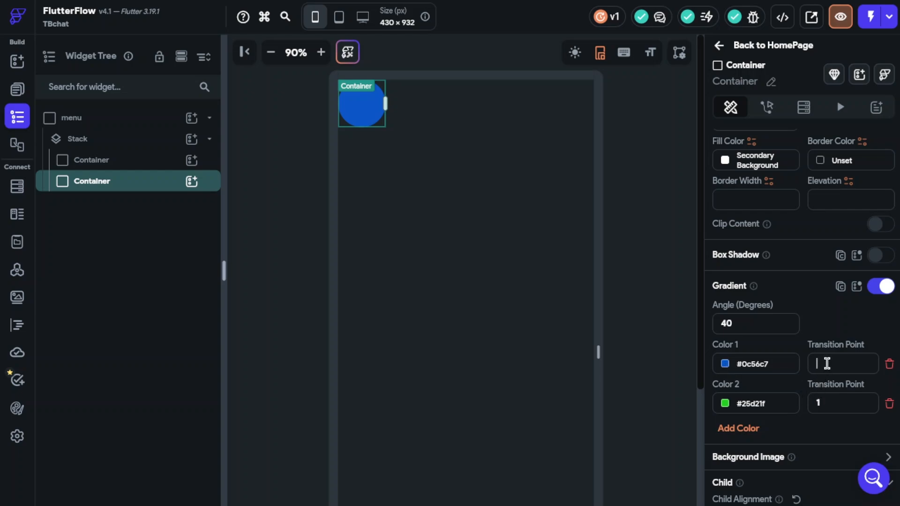
pyautogui.doubleClick(839, 397)
pyautogui.write('0')
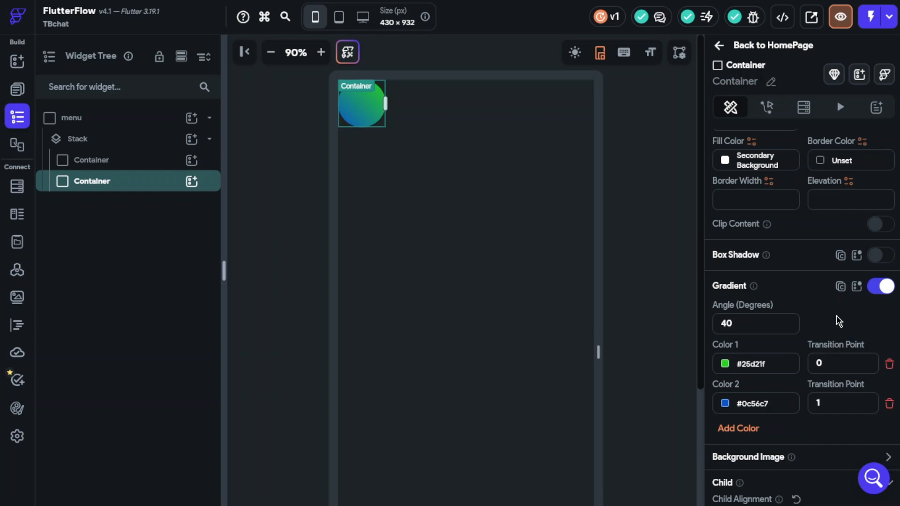
pyautogui.click(655, 293)
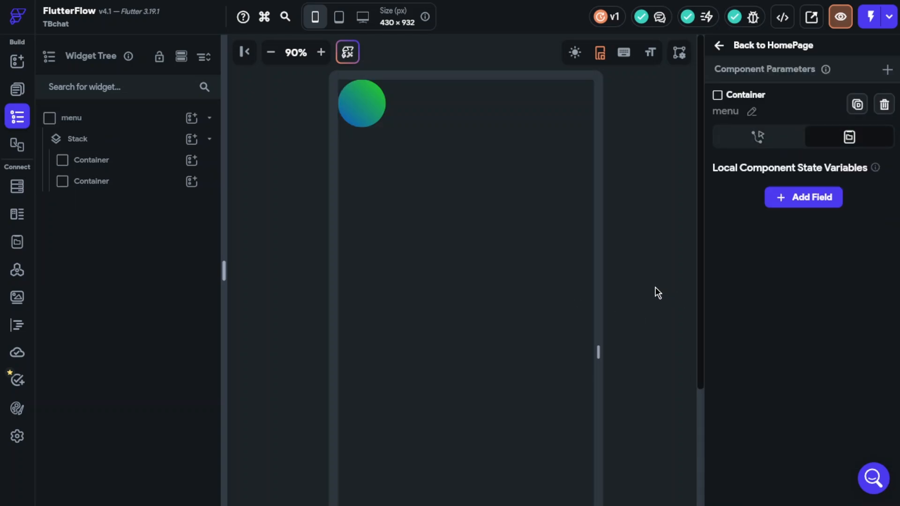
# Step: Turn off the gradient on the circular container
pyautogui.scroll(-3, 642, 291)
pyautogui.scroll(3, 641, 290)
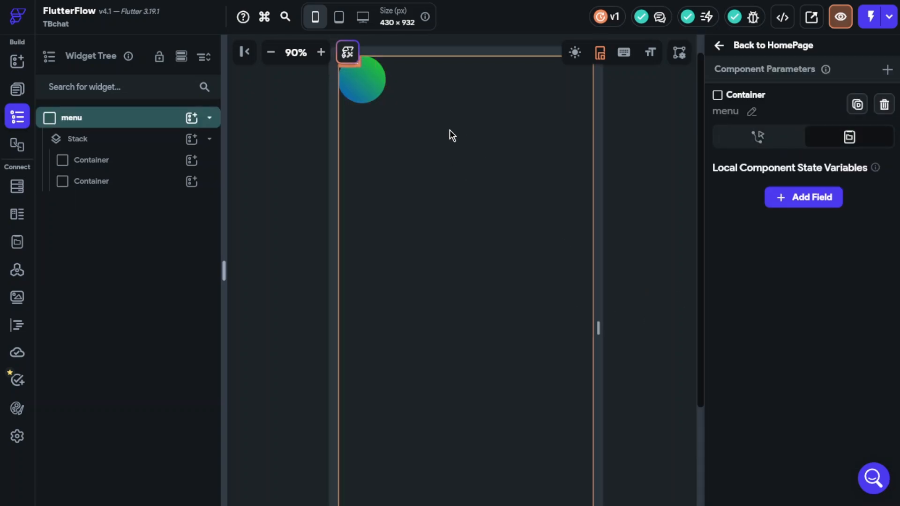
pyautogui.click(365, 97)
pyautogui.scroll(-5, 816, 378)
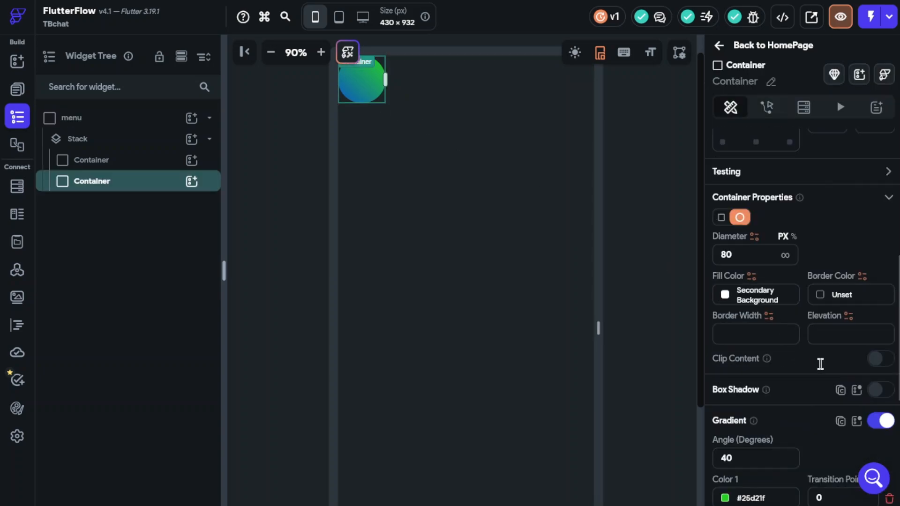
pyautogui.scroll(-2, 820, 364)
pyautogui.click(880, 354)
pyautogui.scroll(3, 771, 344)
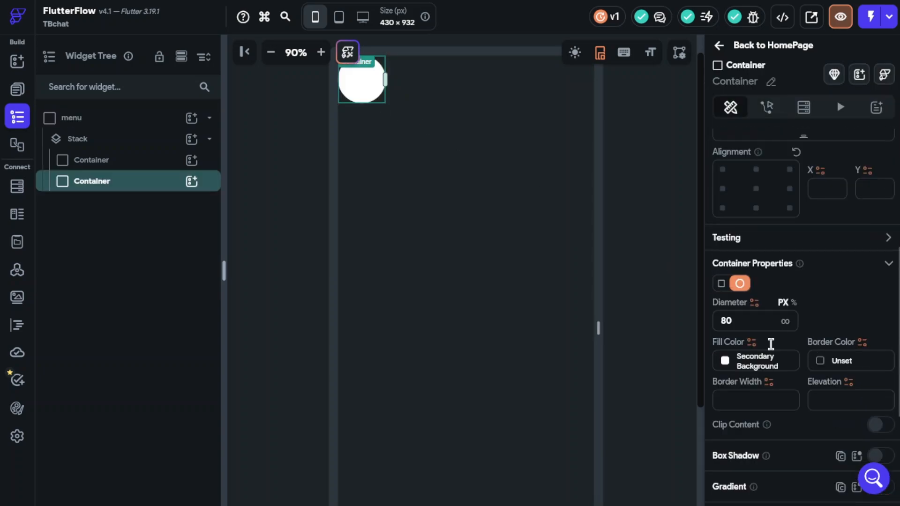
# Step: Set the circular container's fill color to the custom green #0d9f07
pyautogui.click(725, 361)
pyautogui.click(674, 191)
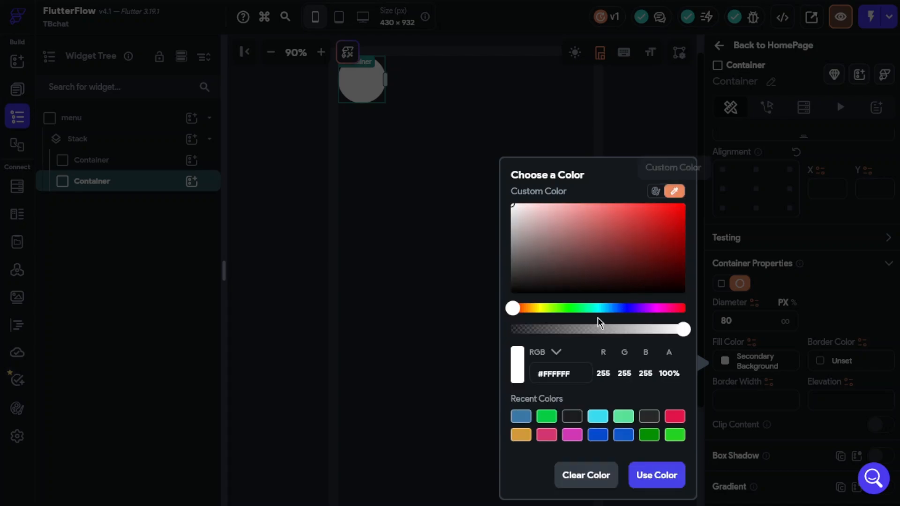
pyautogui.click(673, 437)
pyautogui.moveTo(663, 231); pyautogui.dragTo(678, 239)
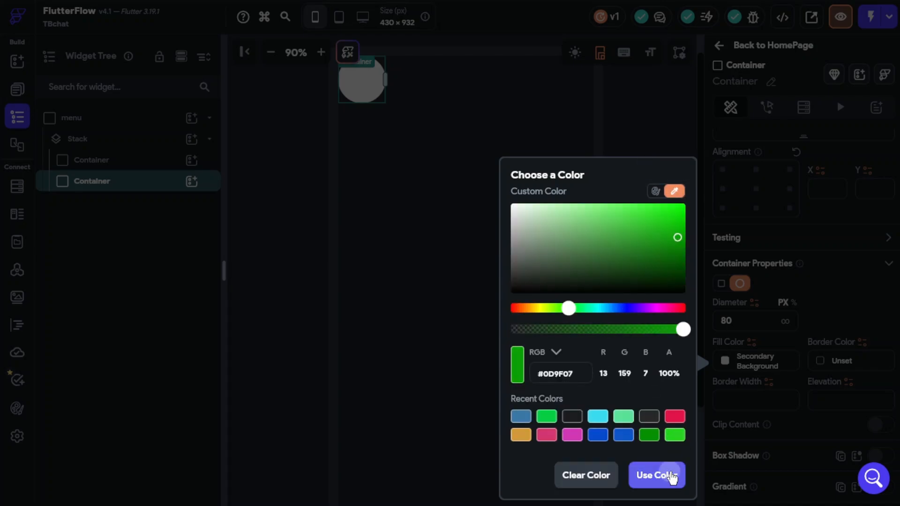
pyautogui.click(662, 475)
pyautogui.scroll(-2, 530, 296)
pyautogui.scroll(2, 532, 299)
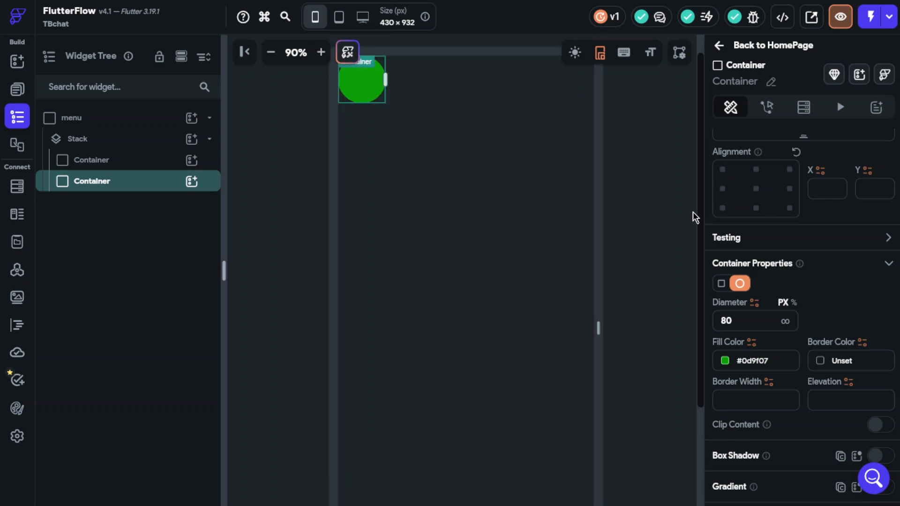
# Step: Align the circular container to the bottom center of the Stack and set its vertical alignment Y to 0.94
pyautogui.click(756, 207)
pyautogui.scroll(-3, 610, 251)
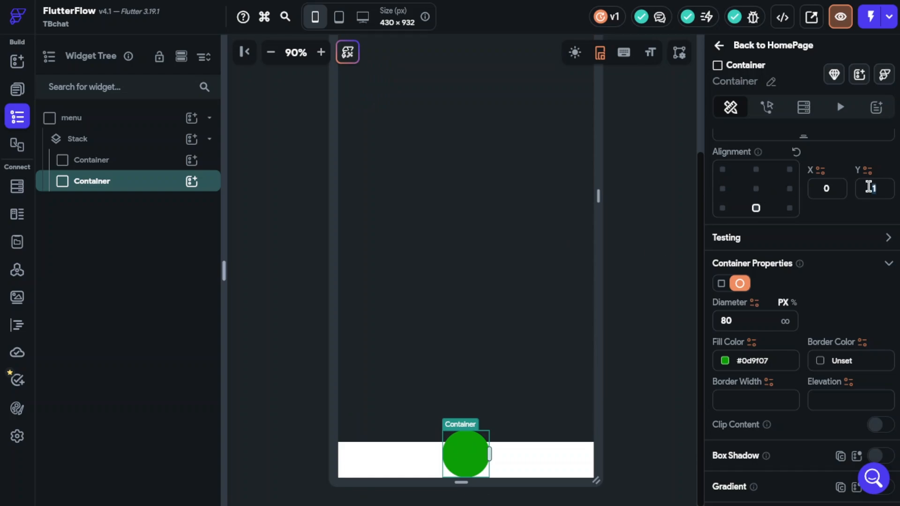
pyautogui.write('0.7')
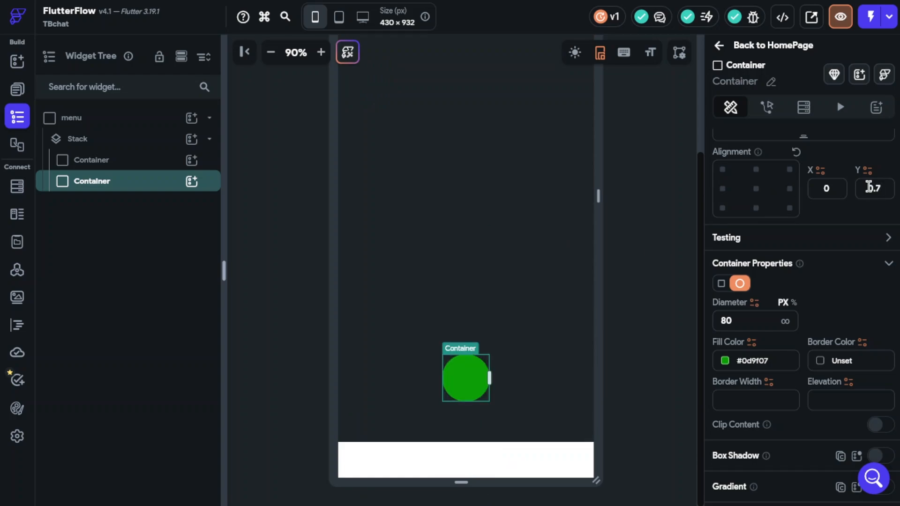
pyautogui.press('BackSpace')
pyautogui.write('9')
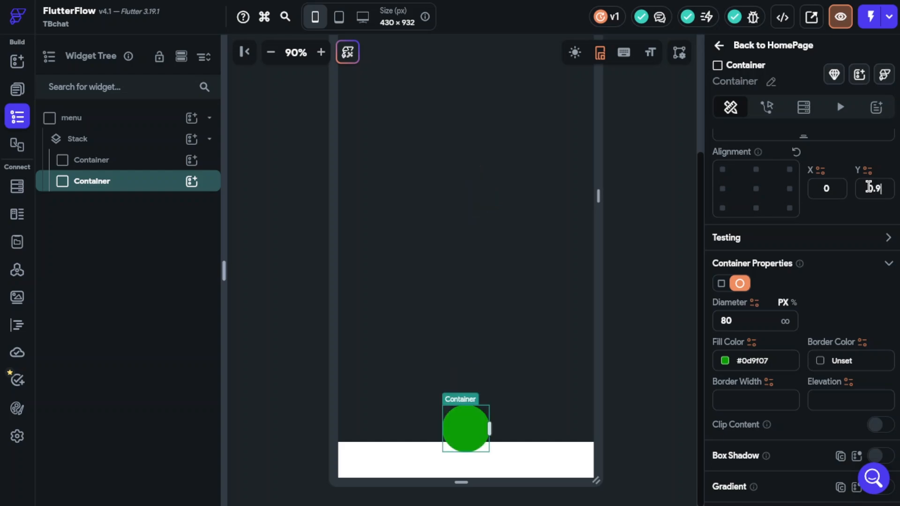
pyautogui.write('4')
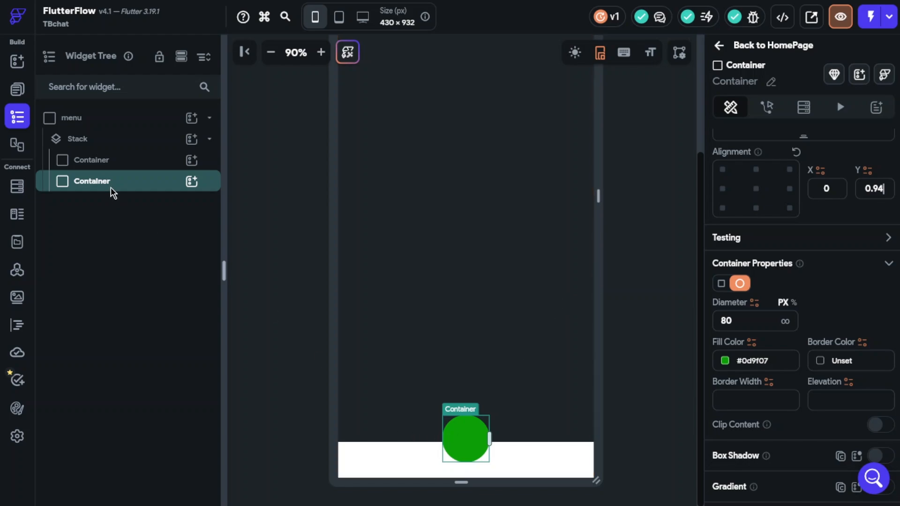
# Step: Fill the bar container with black and give its top-left and top-right corners a border radius of 20
pyautogui.click(472, 293)
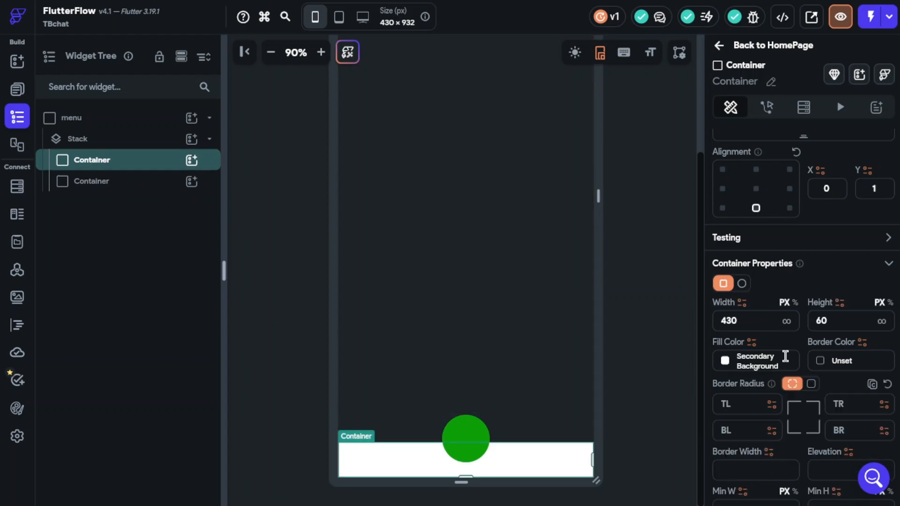
pyautogui.click(726, 364)
pyautogui.click(675, 190)
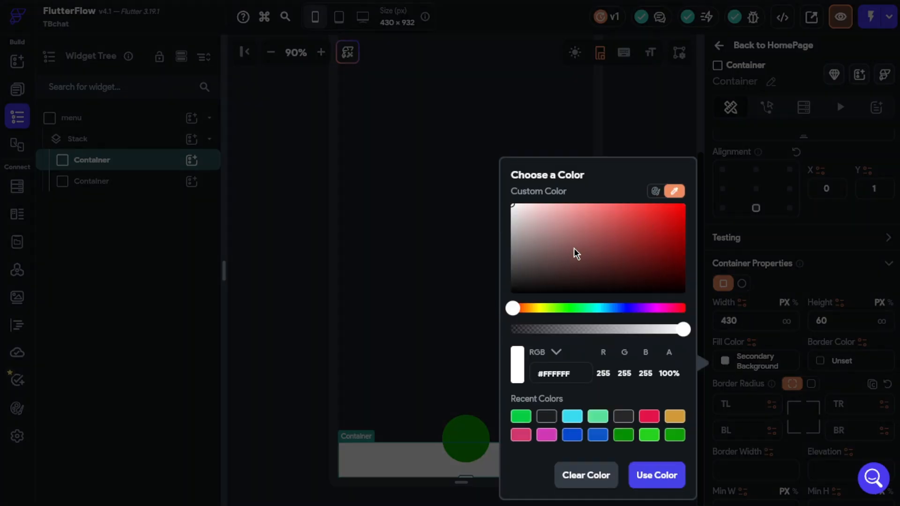
pyautogui.moveTo(504, 328); pyautogui.dragTo(506, 323)
pyautogui.click(663, 475)
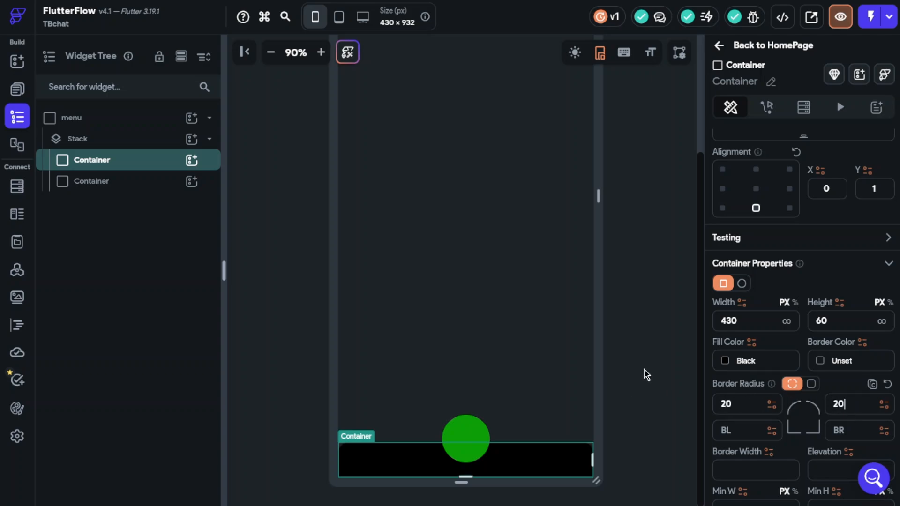
# Step: Set the circular container's vertical alignment Y to 0.95
pyautogui.click(474, 429)
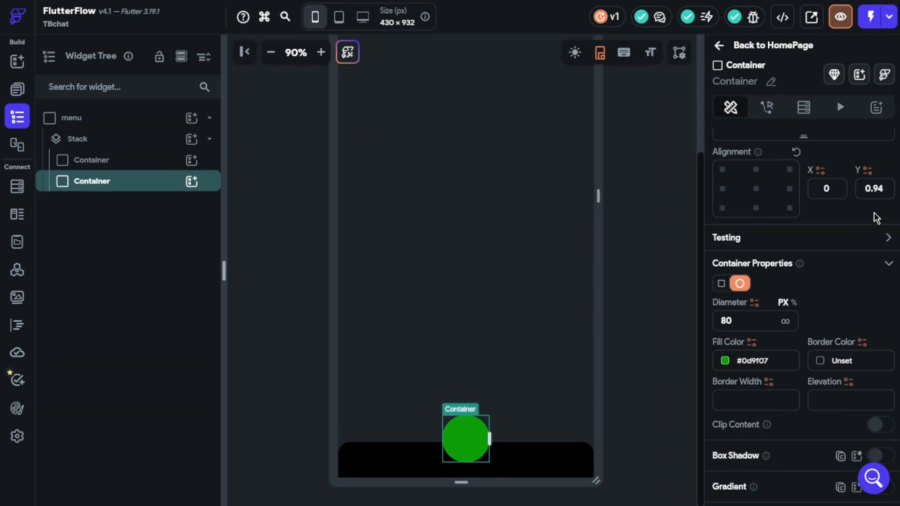
pyautogui.press('BackSpace')
pyautogui.write('5')
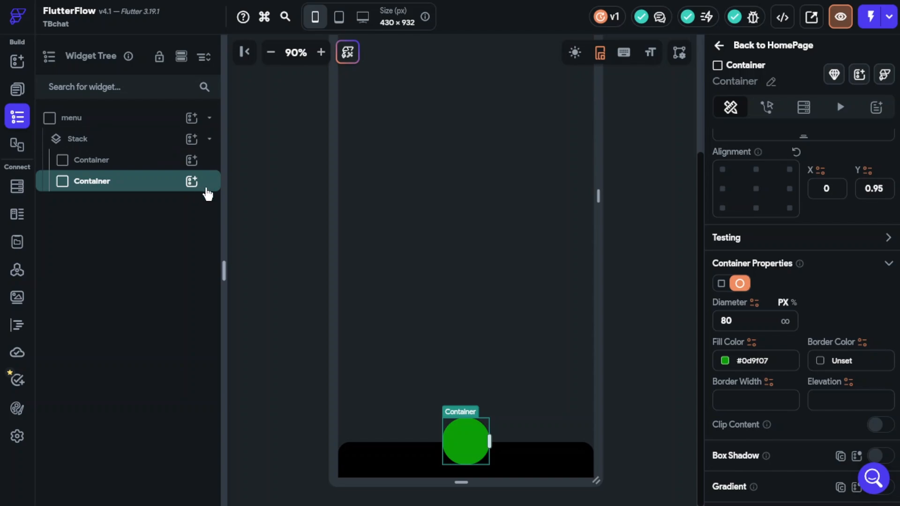
# Step: Add an Icon widget inside the circular container
pyautogui.click(191, 182)
pyautogui.scroll(-5, 330, 307)
pyautogui.scroll(-7, 328, 300)
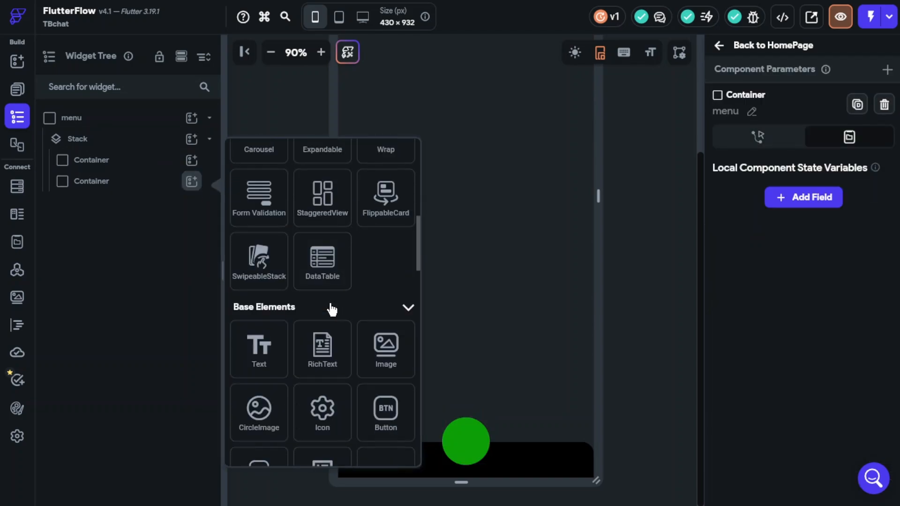
pyautogui.click(333, 284)
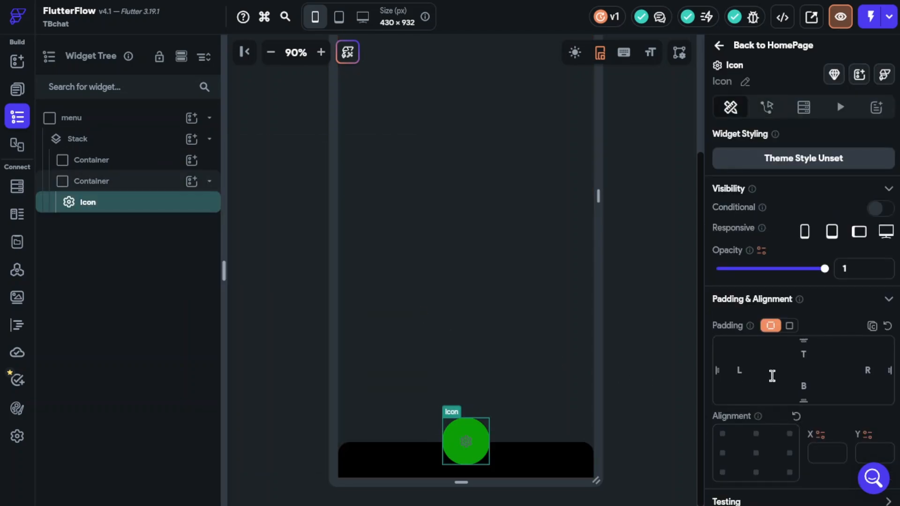
# Step: Search the icon library for "plus" and use the plus-shaped Add icon for the new Icon widget
pyautogui.scroll(-3, 787, 385)
pyautogui.click(840, 409)
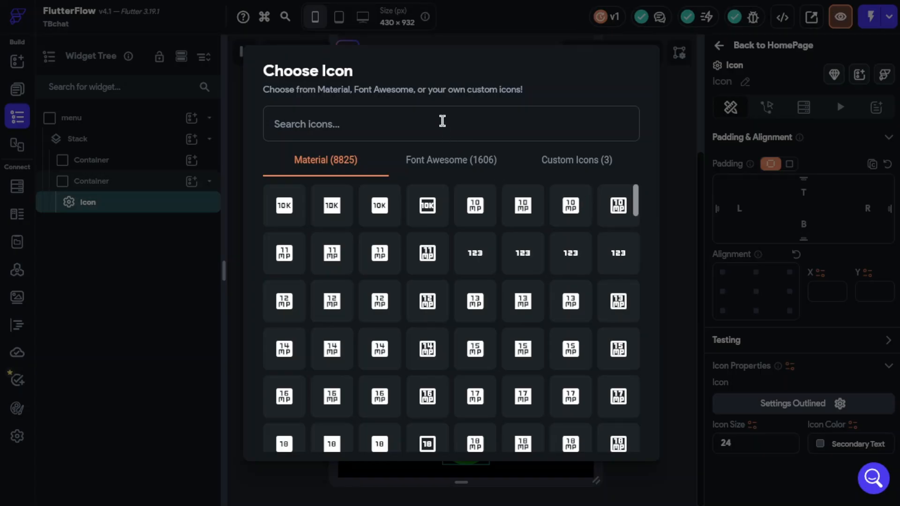
pyautogui.write('plus')
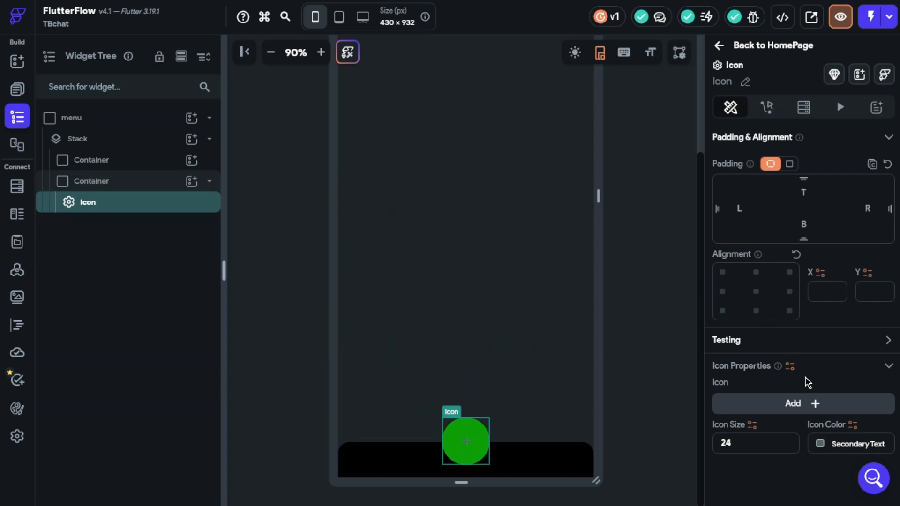
# Step: Set the plus icon's color to white
pyautogui.click(819, 446)
pyautogui.click(769, 193)
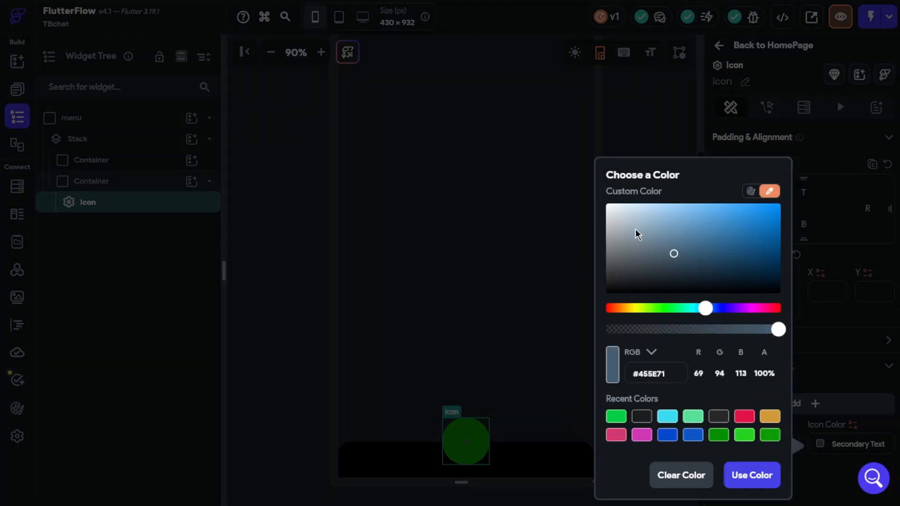
pyautogui.click(731, 440)
pyautogui.click(752, 476)
pyautogui.click(569, 307)
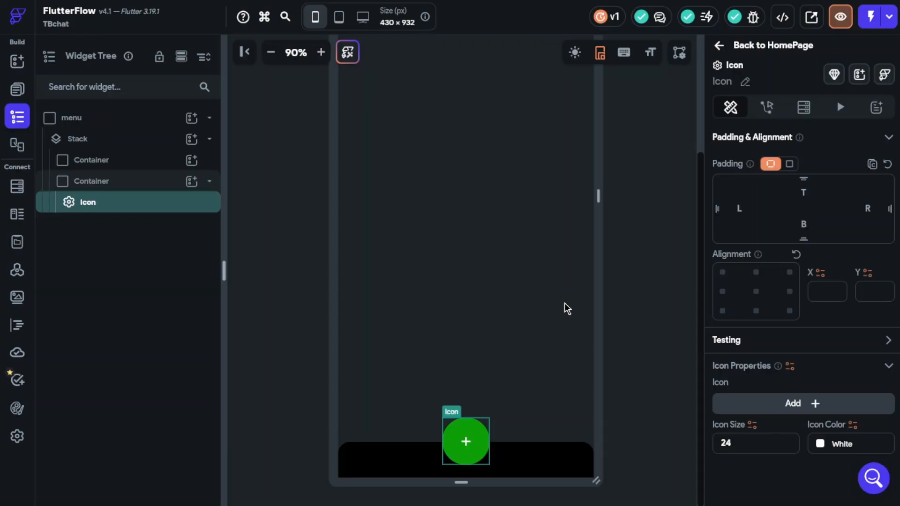
# Step: Set the plus icon's size to 40
pyautogui.doubleClick(742, 442)
pyautogui.write('40')
pyautogui.click(665, 435)
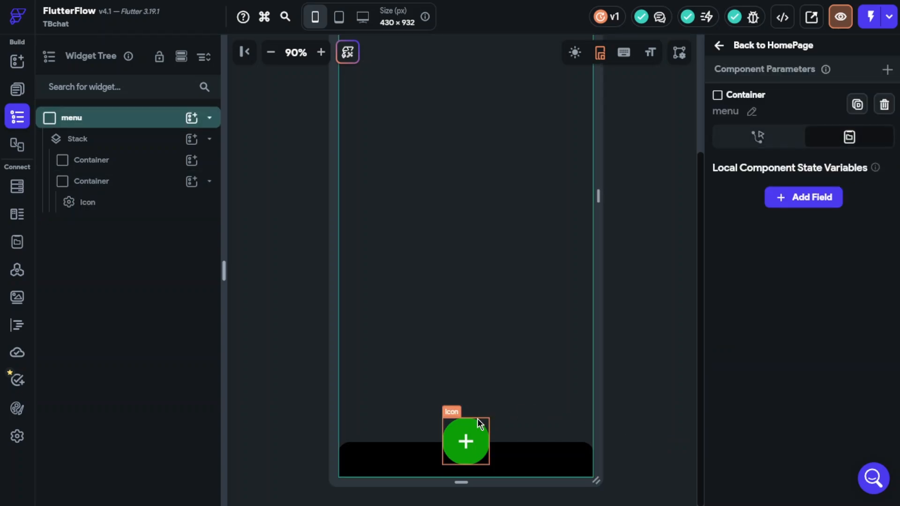
# Step: Give the circular container a custom light green border color, #93f48f
pyautogui.click(466, 441)
pyautogui.scroll(-3, 774, 396)
pyautogui.scroll(-1, 774, 397)
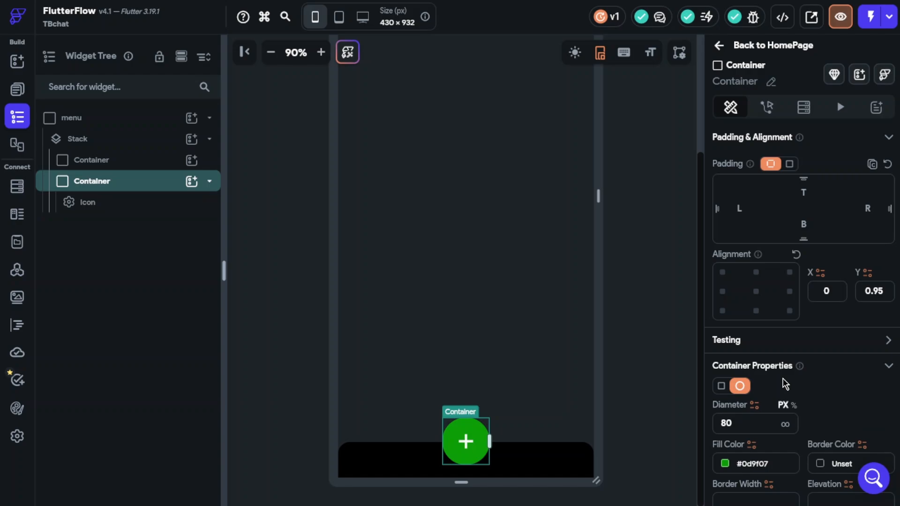
pyautogui.scroll(-1, 783, 378)
pyautogui.click(819, 400)
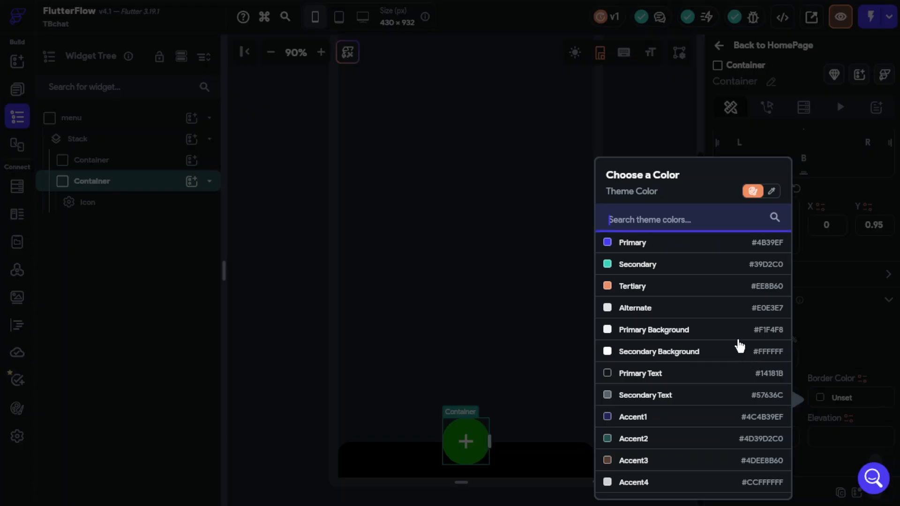
pyautogui.click(772, 193)
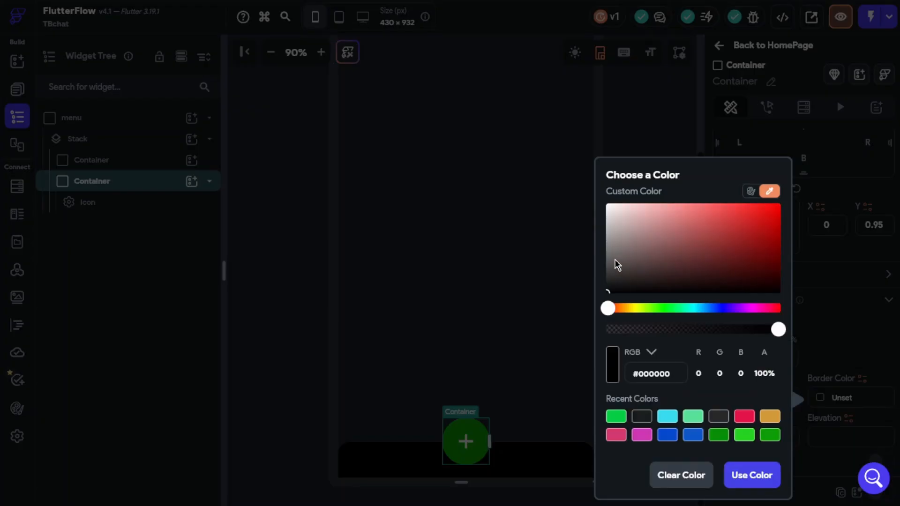
pyautogui.click(769, 435)
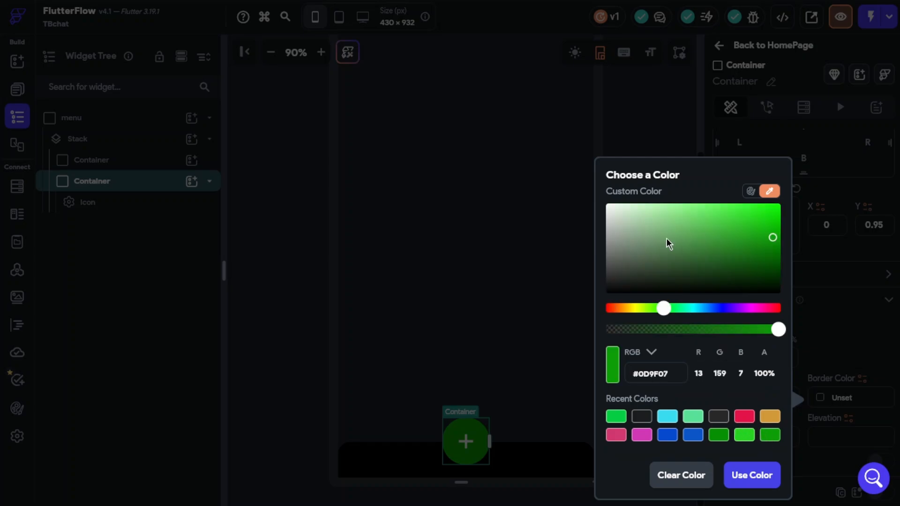
pyautogui.click(678, 208)
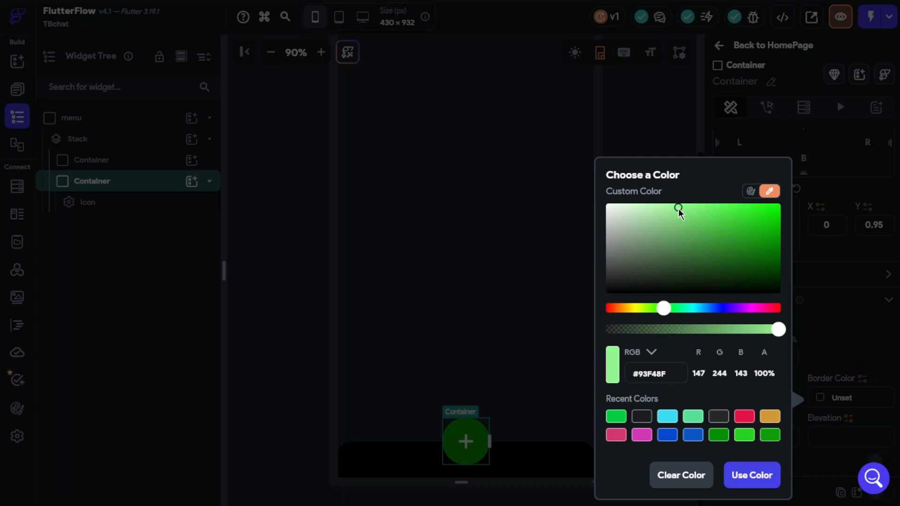
pyautogui.click(751, 478)
pyautogui.click(636, 365)
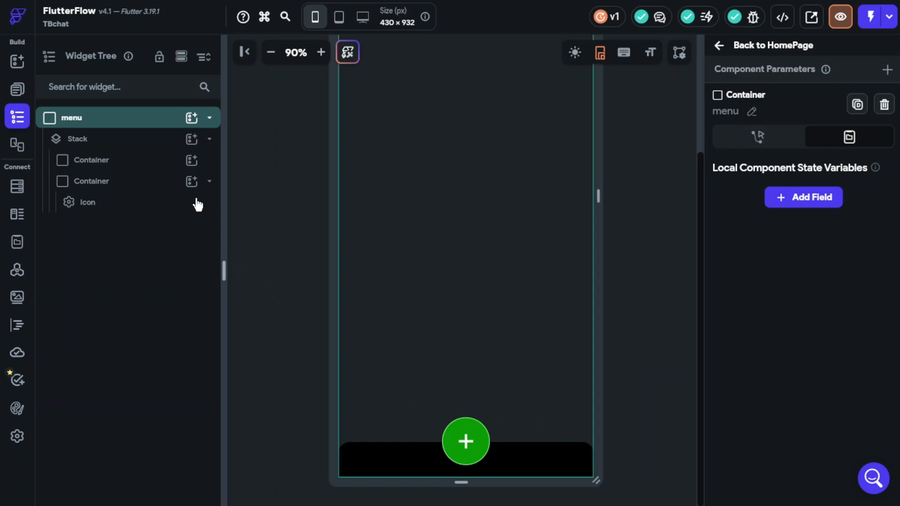
# Step: Collapse the circular container in the widget tree and add a Row inside the black bar container
pyautogui.click(209, 182)
pyautogui.click(191, 160)
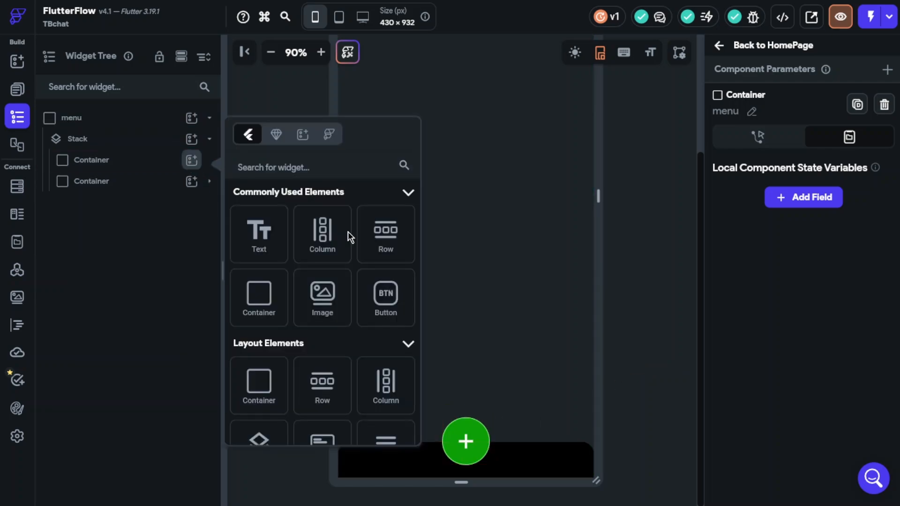
pyautogui.click(394, 238)
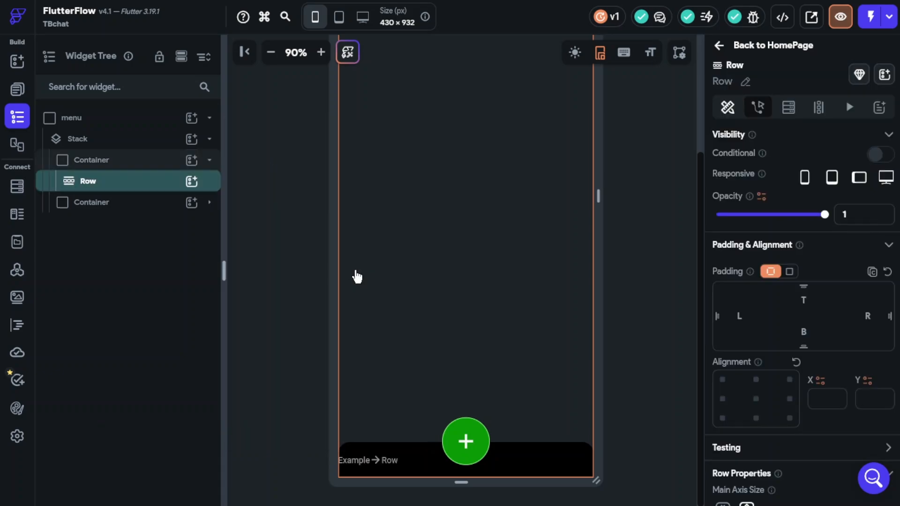
# Step: Add an Icon widget inside the Row of the black bar container
pyautogui.click(191, 182)
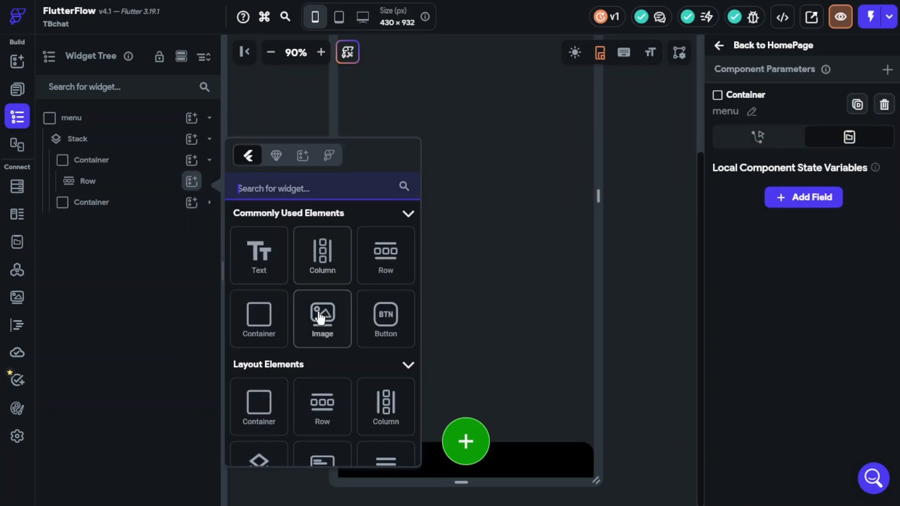
pyautogui.scroll(-3, 318, 318)
pyautogui.scroll(-10, 320, 328)
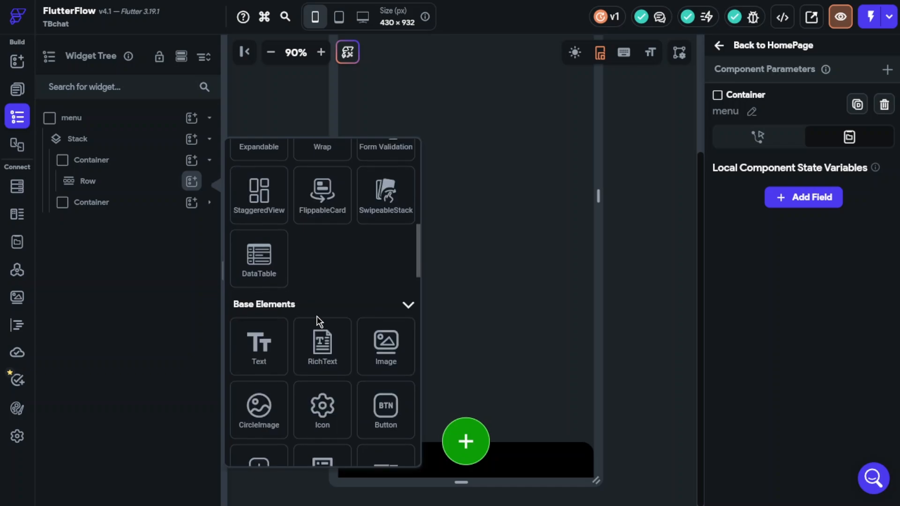
pyautogui.click(322, 342)
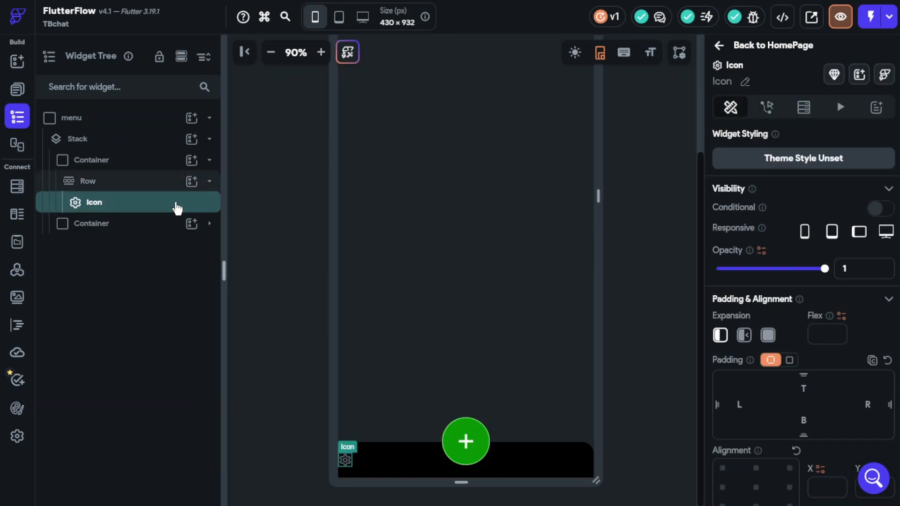
# Step: Change the Row's icon to the outlined chat bubble from the custom icons
pyautogui.scroll(-5, 750, 390)
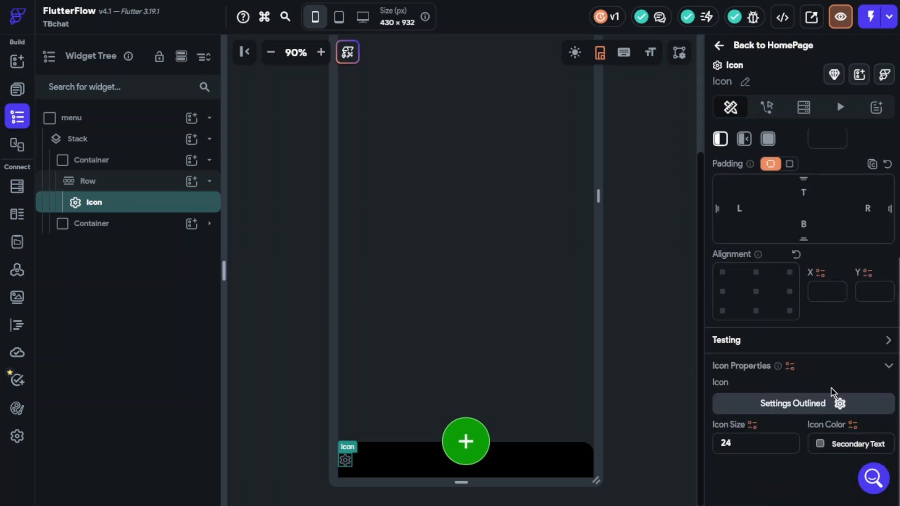
pyautogui.click(793, 404)
pyautogui.click(601, 159)
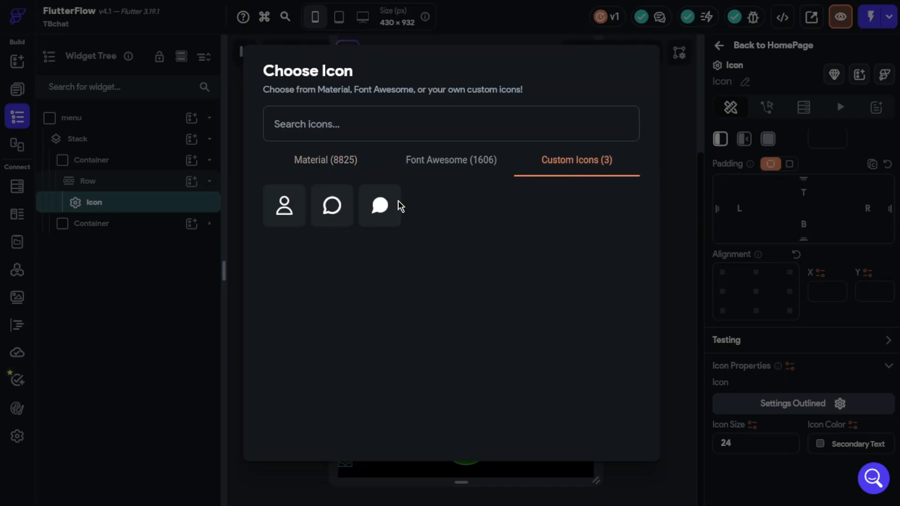
pyautogui.click(326, 214)
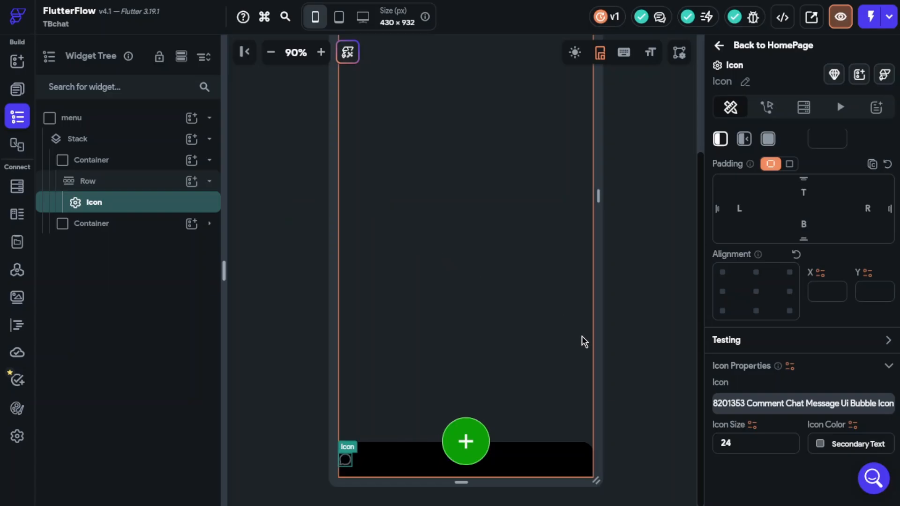
# Step: Give the chat bubble icon the custom gray color #72767A and a size of 40
pyautogui.click(824, 446)
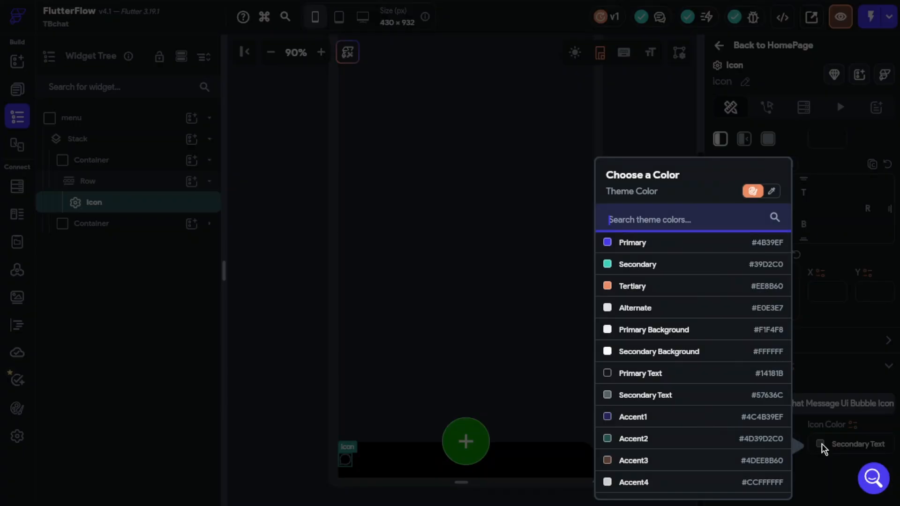
pyautogui.click(771, 191)
pyautogui.click(618, 252)
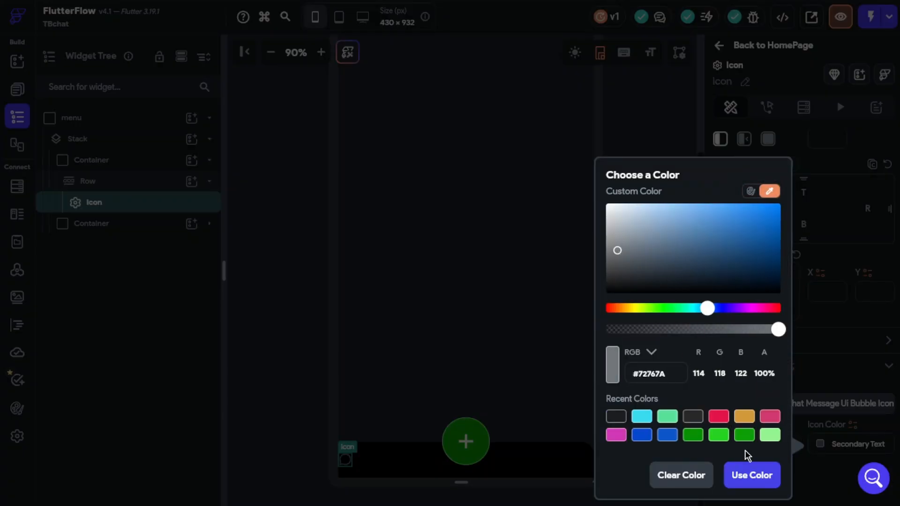
pyautogui.click(753, 476)
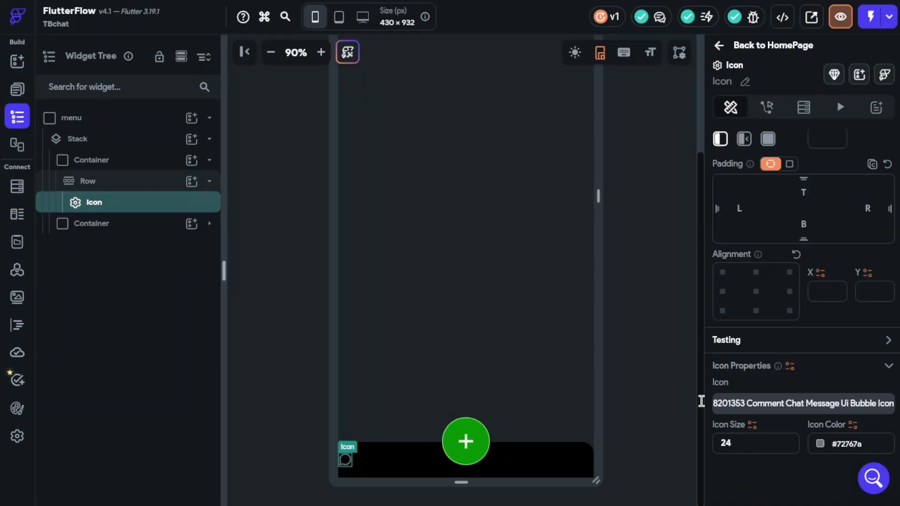
pyautogui.doubleClick(734, 443)
pyautogui.write('40')
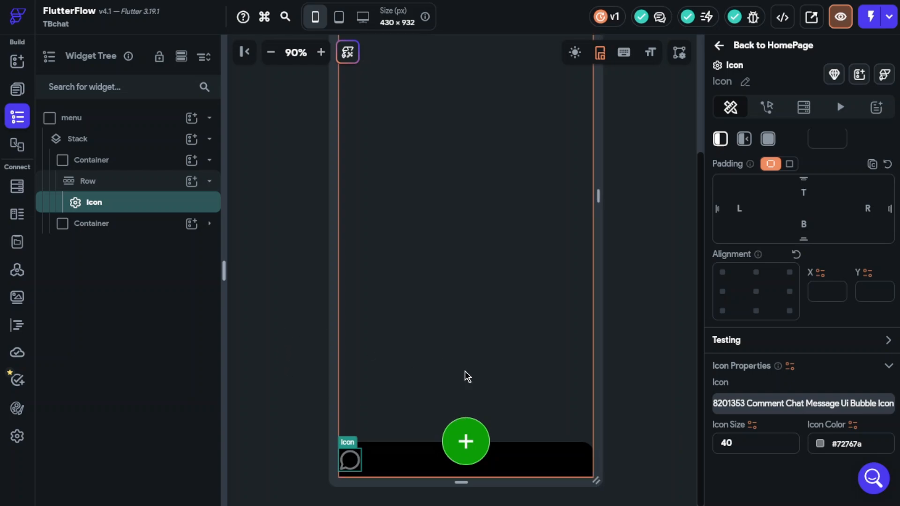
# Step: Set the black bar container's width to 370 px
pyautogui.click(141, 164)
pyautogui.doubleClick(722, 388)
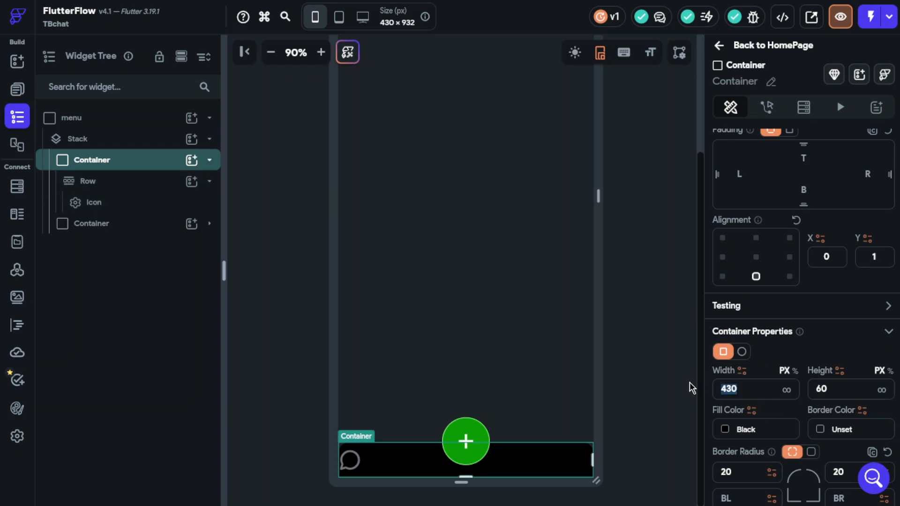
pyautogui.write('370')
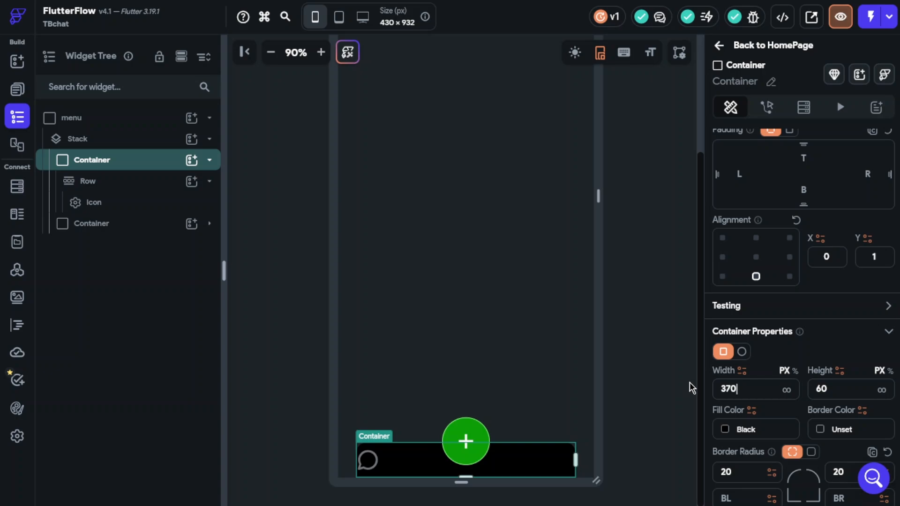
pyautogui.click(665, 386)
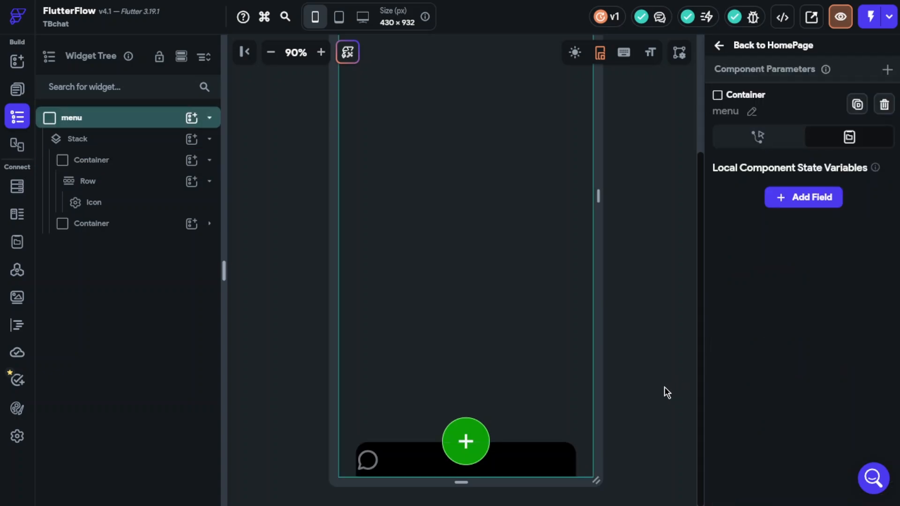
# Step: Duplicate the chat bubble icon inside the Row
pyautogui.click(368, 464)
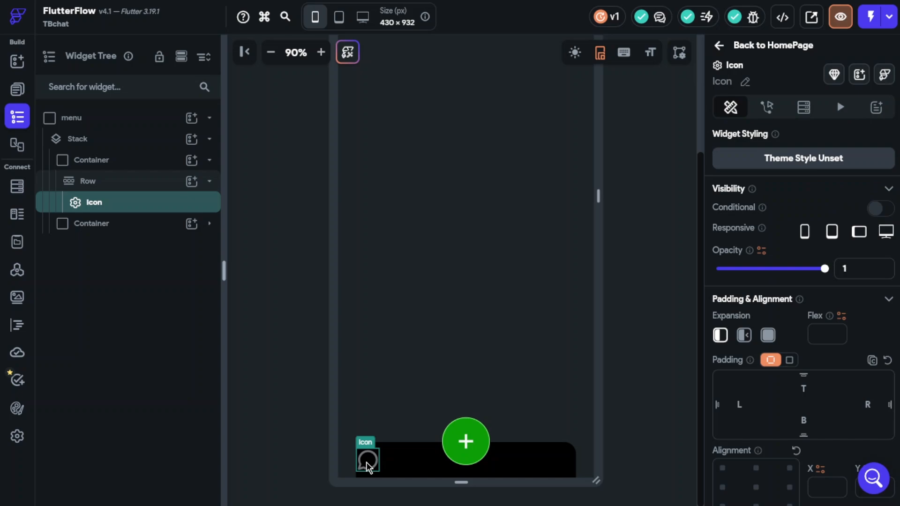
pyautogui.click(191, 181)
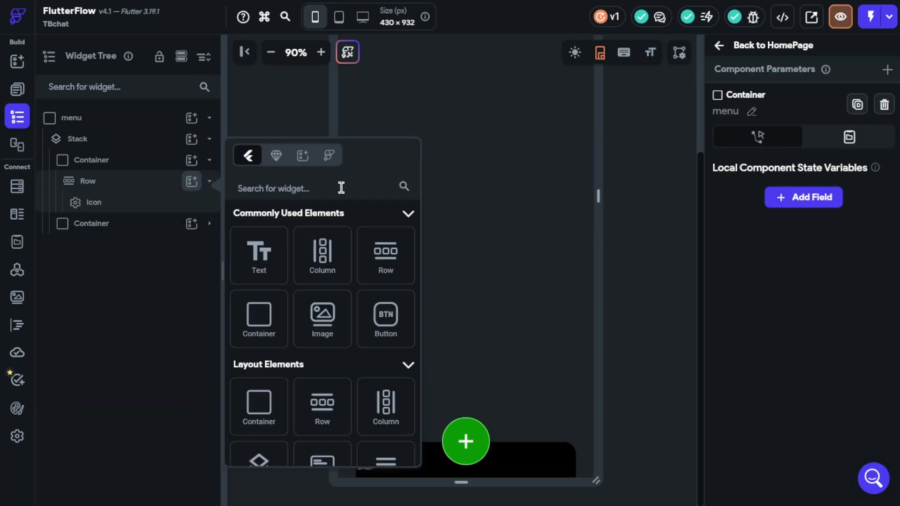
pyautogui.click(503, 218)
pyautogui.click(159, 202)
pyautogui.hotkey('ctrl', 'd')
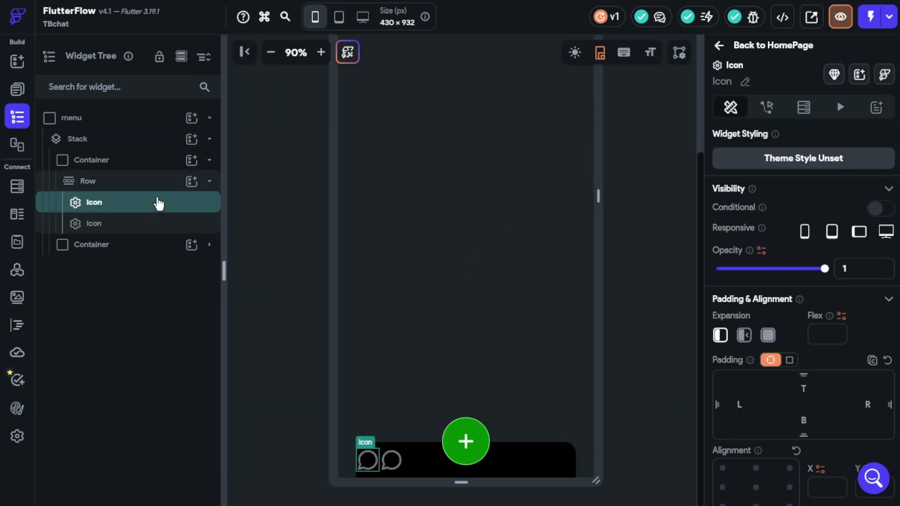
# Step: Set the Row's main axis alignment to Space Between so the two icons sit at opposite ends
pyautogui.click(164, 182)
pyautogui.scroll(-4, 885, 386)
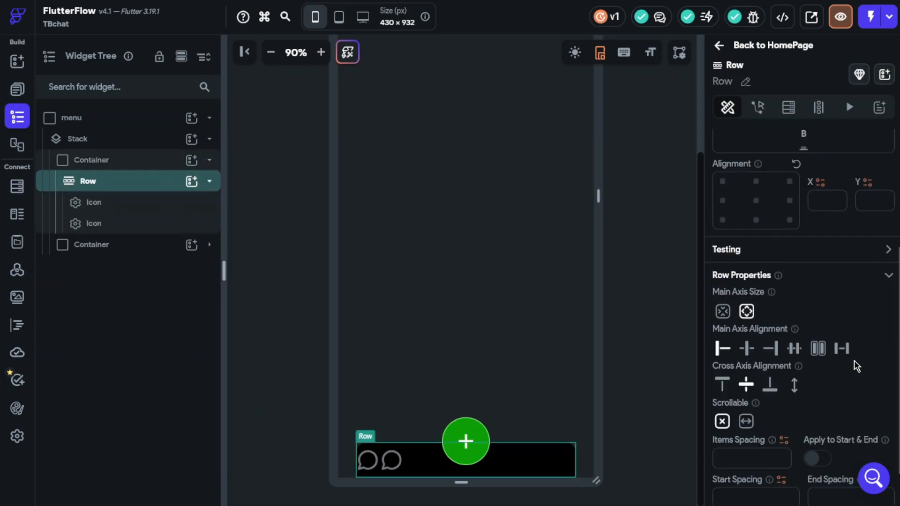
pyautogui.click(842, 350)
# Step: Change the Row's second icon to the user profile icon from the custom icons
pyautogui.click(128, 227)
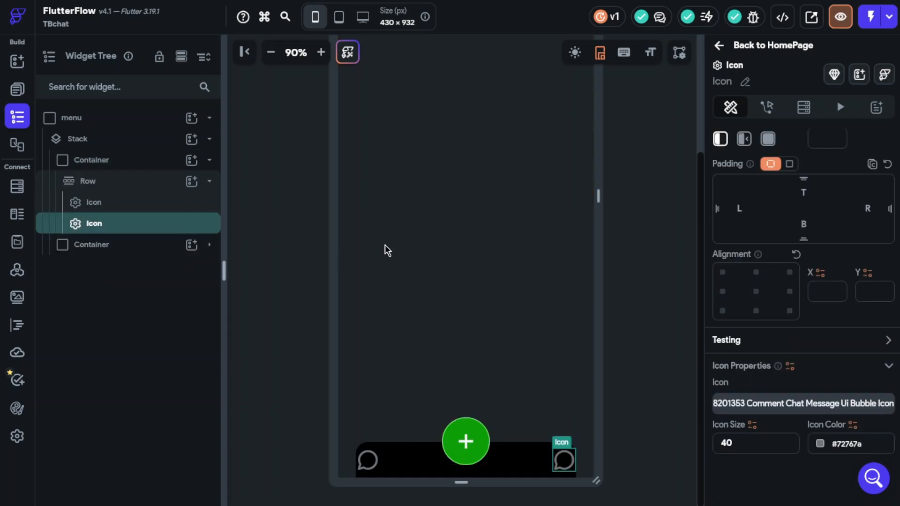
pyautogui.click(816, 409)
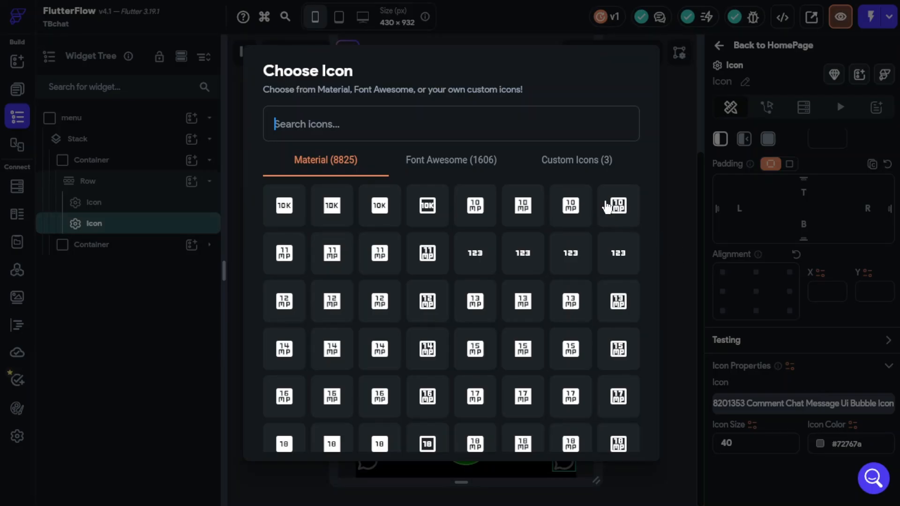
pyautogui.click(582, 163)
pyautogui.click(300, 206)
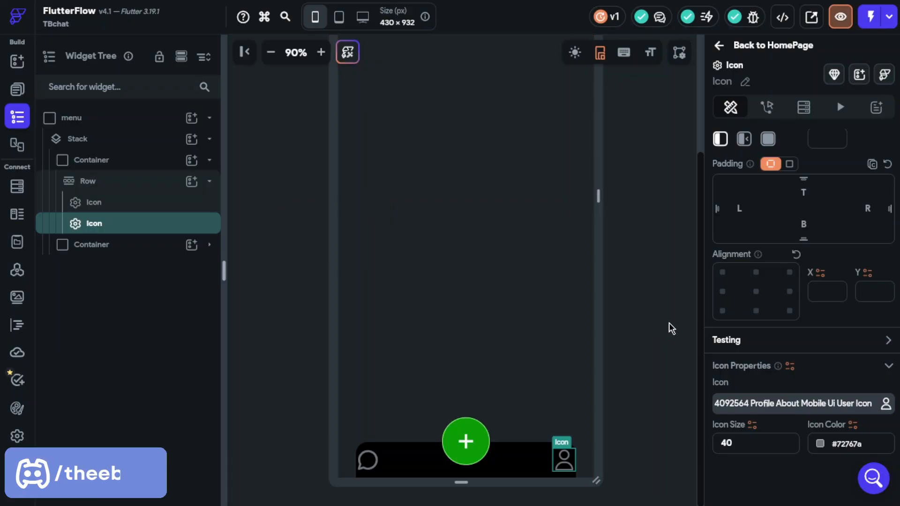
pyautogui.click(656, 433)
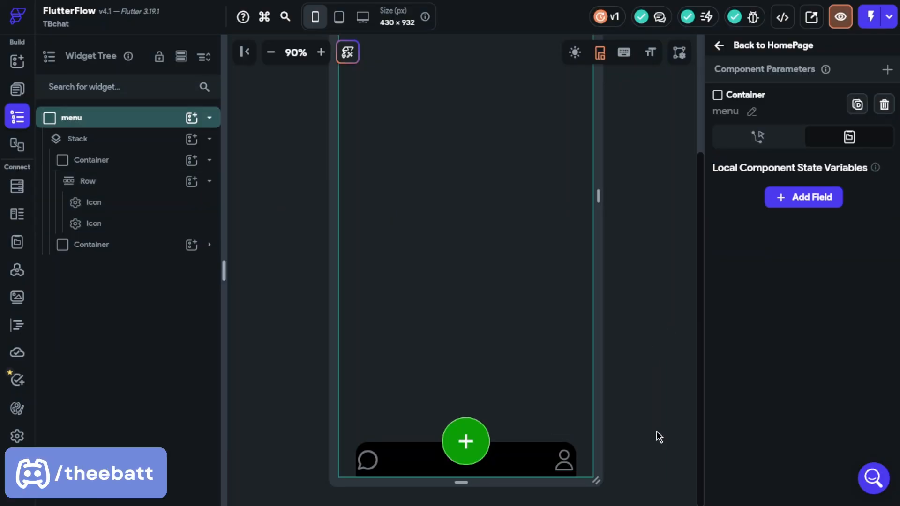
# Step: Try the Space Evenly and Space Around main axis alignments on the Row
pyautogui.click(410, 460)
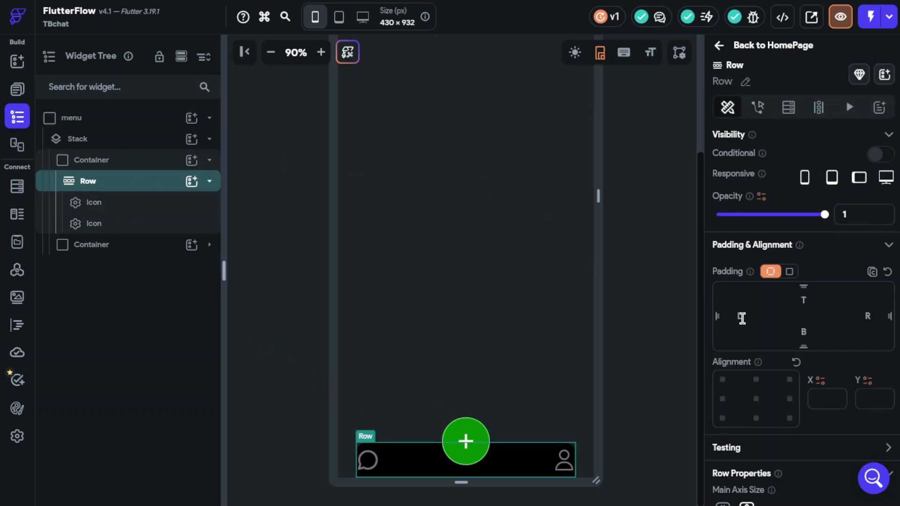
pyautogui.scroll(-5, 742, 318)
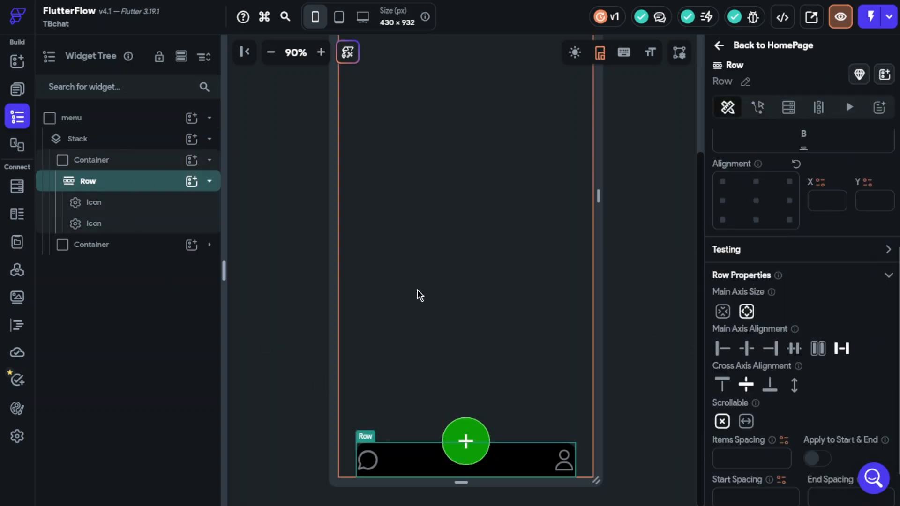
pyautogui.click(794, 294)
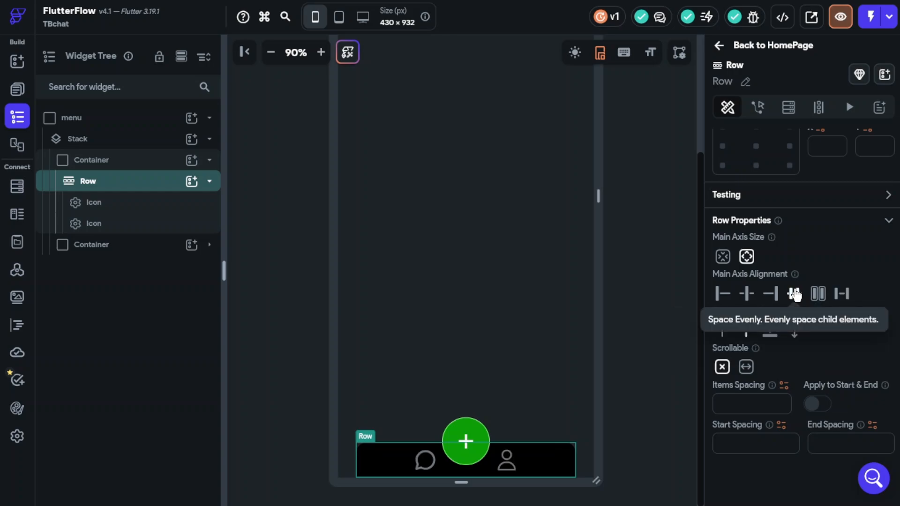
pyautogui.click(817, 294)
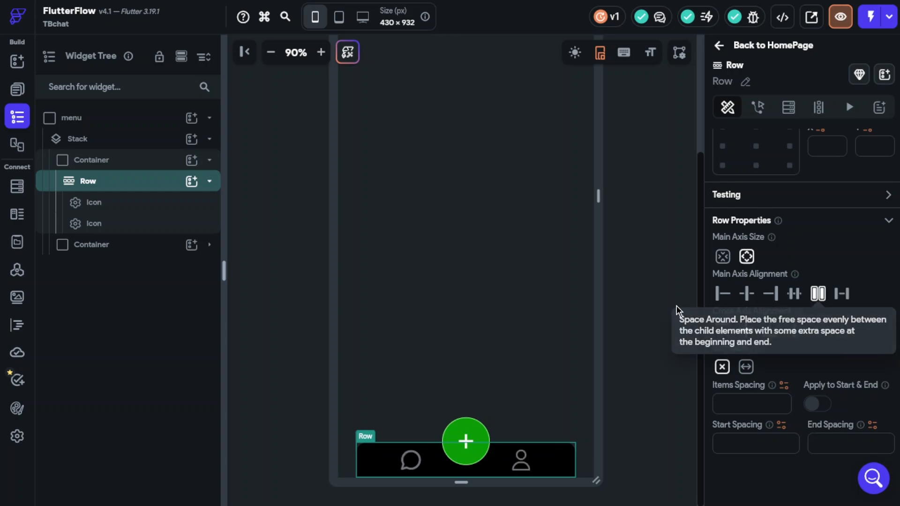
pyautogui.click(652, 311)
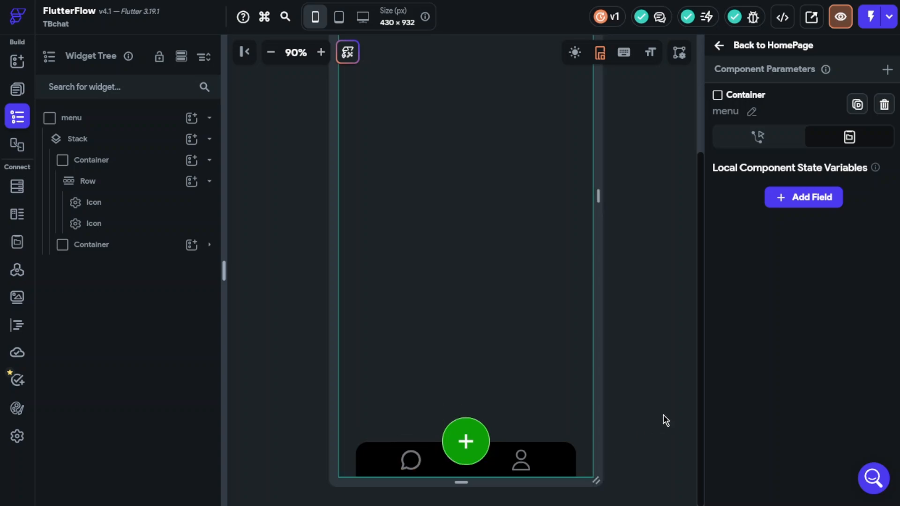
# Step: Reduce the black bar container's width to 300 px
pyautogui.click(387, 467)
pyautogui.click(163, 161)
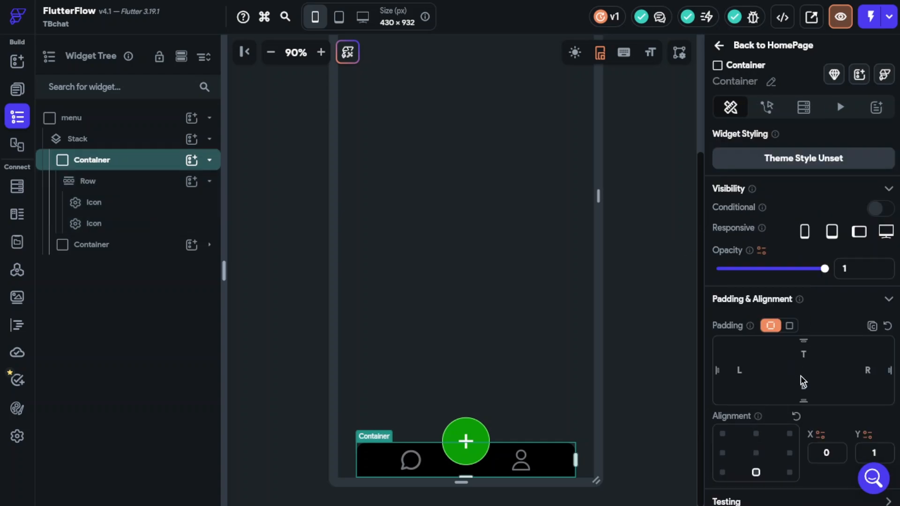
pyautogui.scroll(-4, 800, 375)
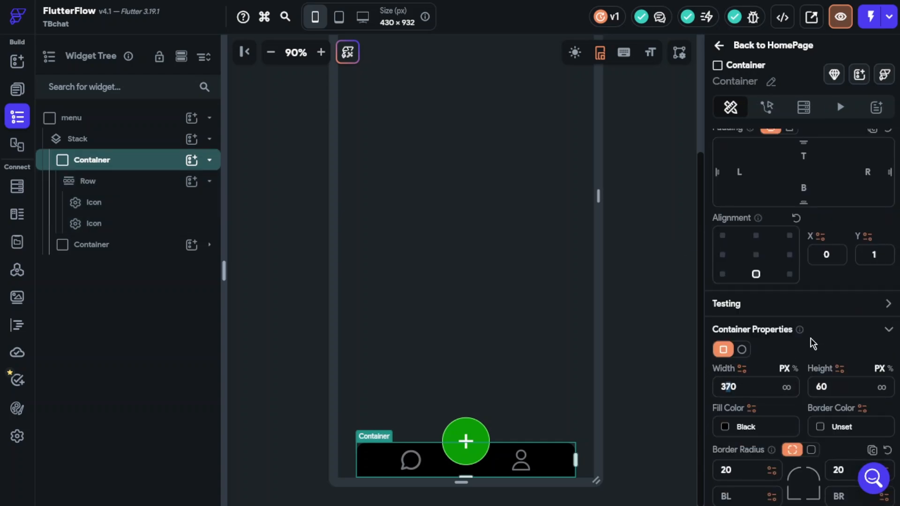
pyautogui.write('3')
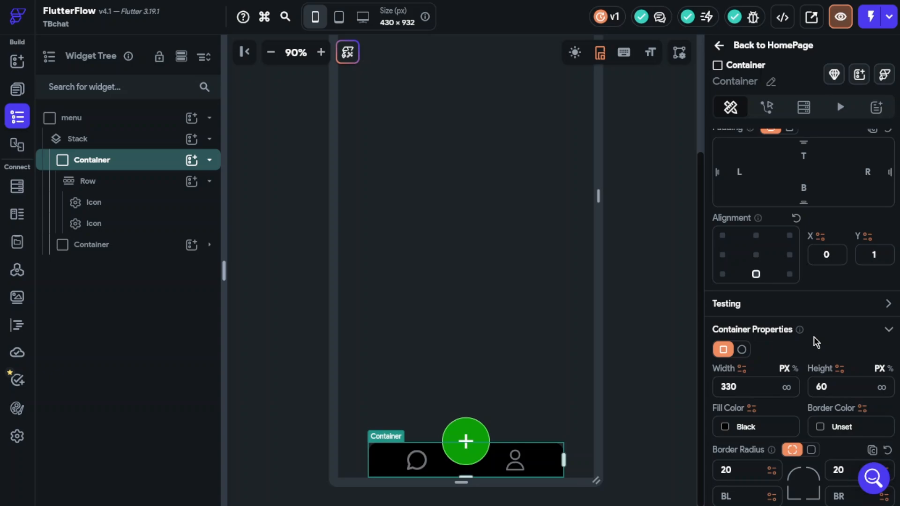
pyautogui.press('BackSpace')
pyautogui.write('0')
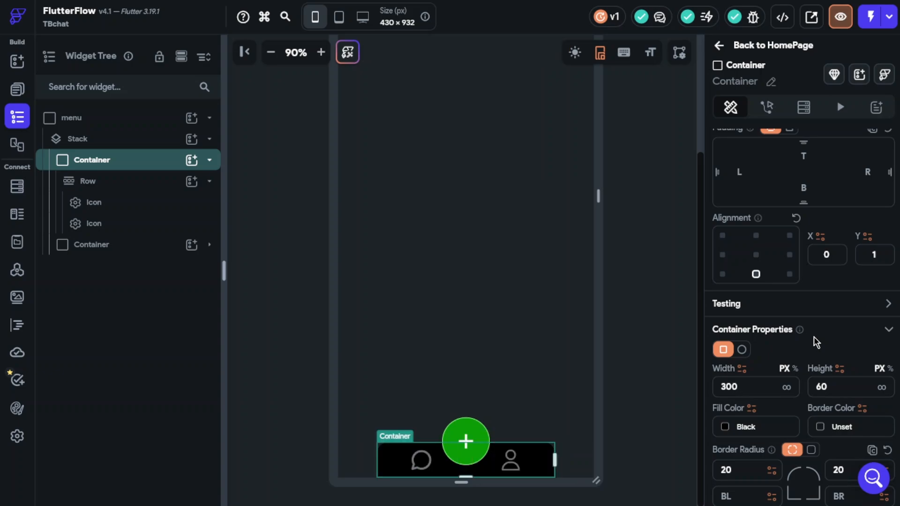
# Step: Switch the Row's main axis alignment back to Space Between
pyautogui.click(118, 184)
pyautogui.scroll(-1, 842, 328)
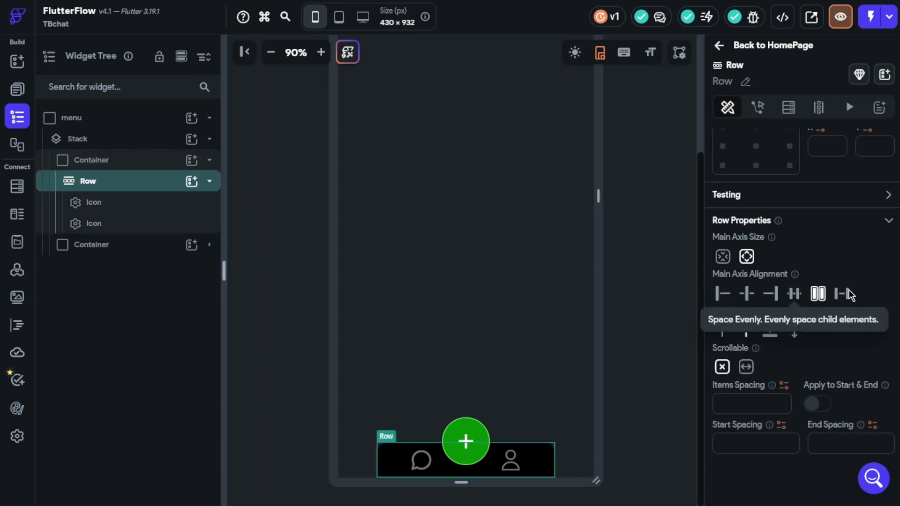
pyautogui.click(848, 294)
# Step: Try left paddings of 20 and 50 on the Row, and settle on 40
pyautogui.scroll(3, 786, 244)
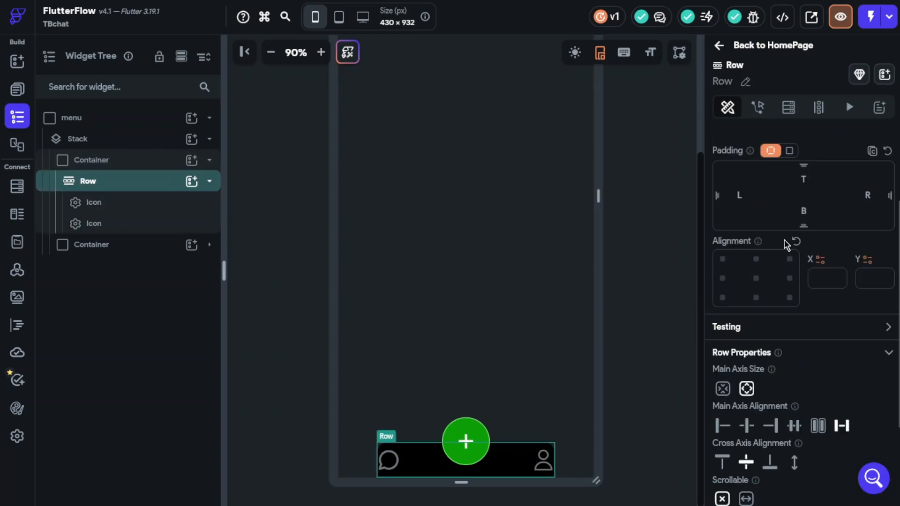
pyautogui.click(741, 196)
pyautogui.write('20')
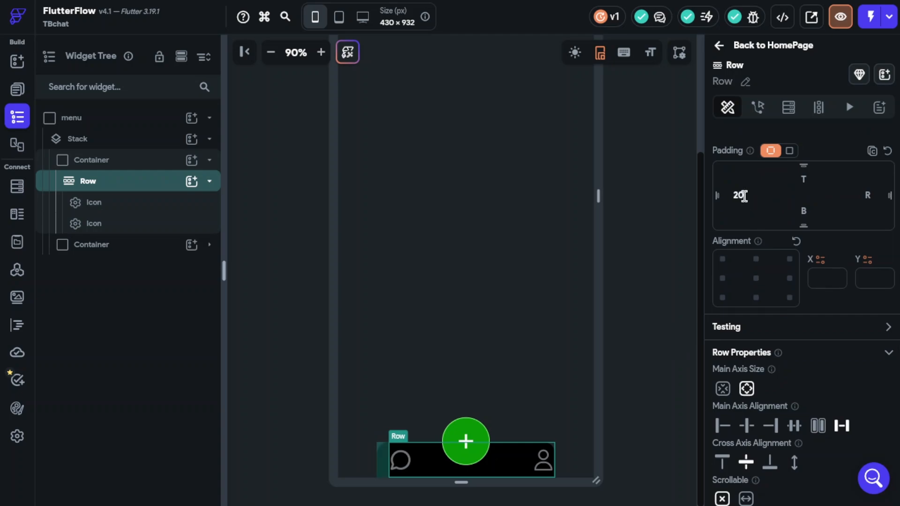
pyautogui.press('BackSpace')
pyautogui.press('BackSpace')
pyautogui.write('50')
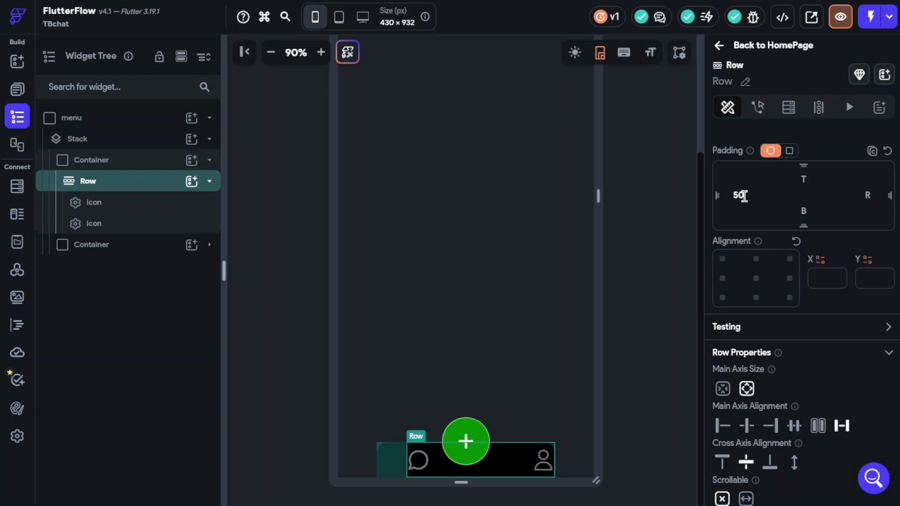
pyautogui.press('BackSpace')
pyautogui.press('BackSpace')
pyautogui.write('40')
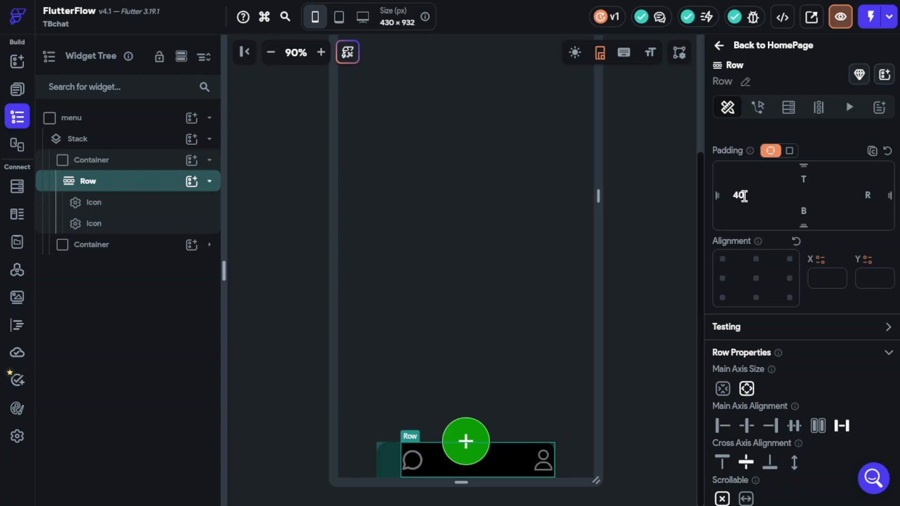
# Step: Give the profile icon in the menu bar a right padding of 40
pyautogui.click(545, 456)
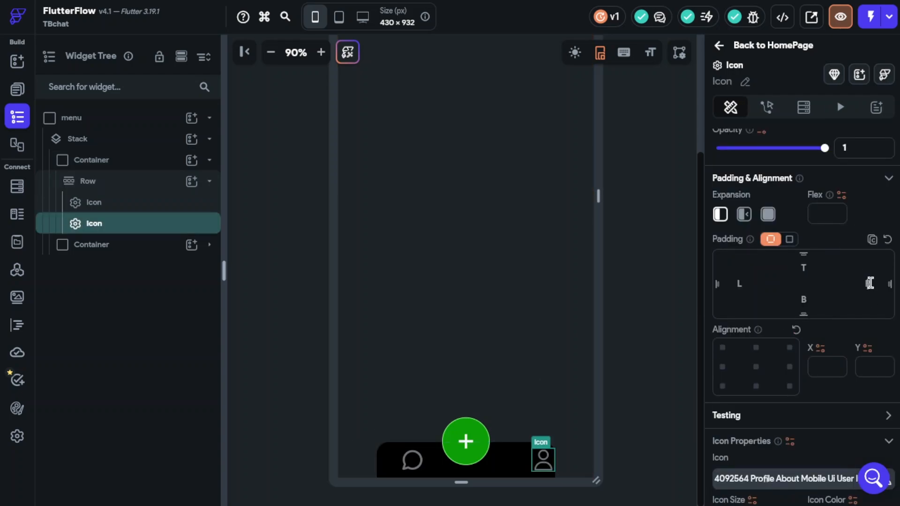
pyautogui.click(870, 283)
pyautogui.write('40')
pyautogui.click(644, 359)
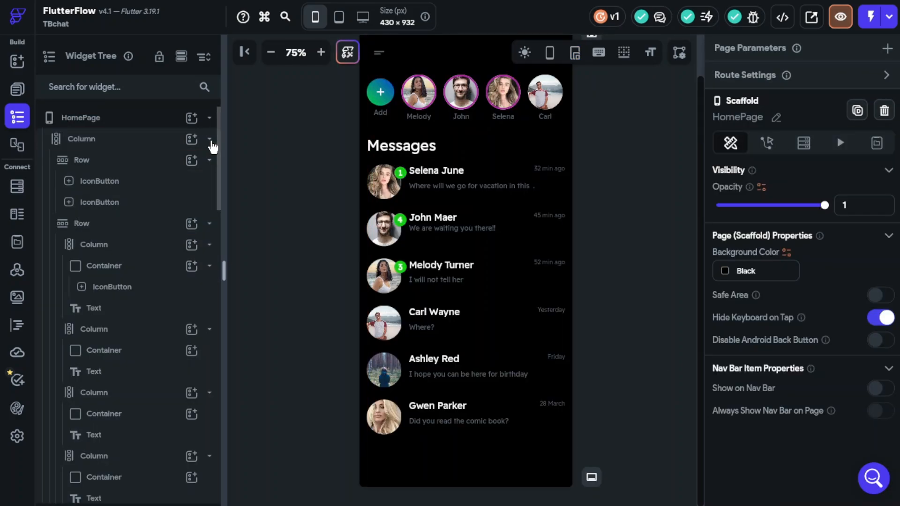
# Step: Collapse the main Column on HomePage and wrap it in a Stack
pyautogui.click(210, 139)
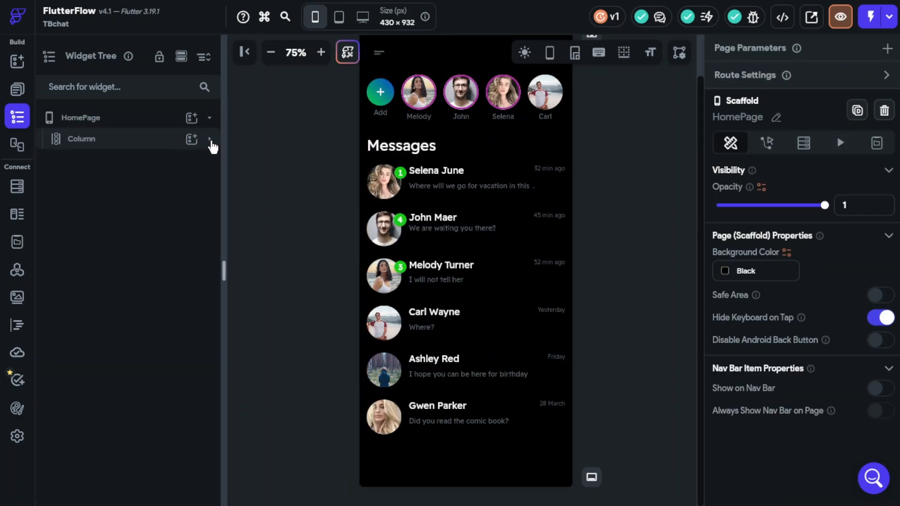
pyautogui.rightClick(124, 146)
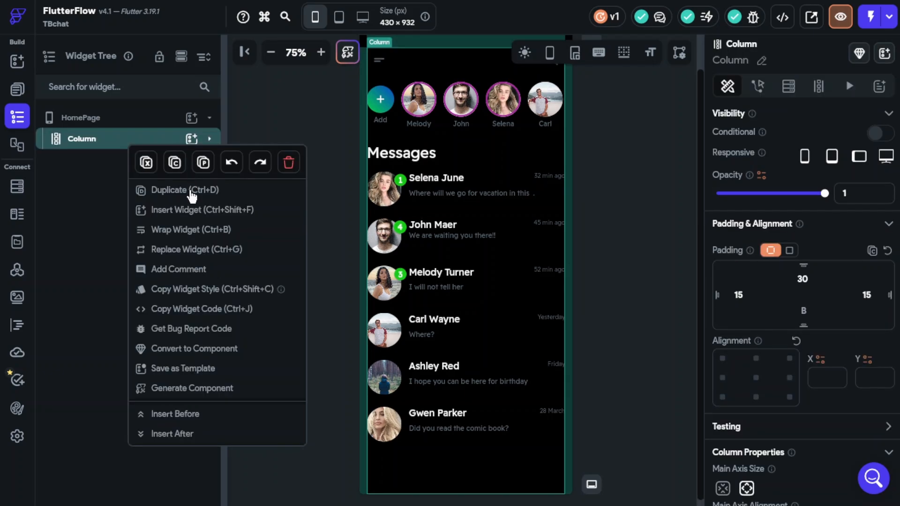
pyautogui.click(197, 234)
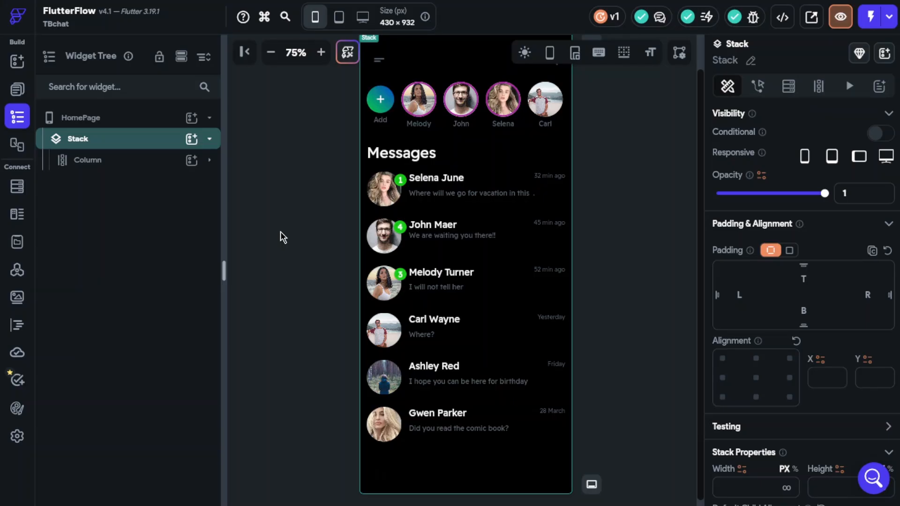
# Step: Insert the custom menu component into the HomePage Stack
pyautogui.click(192, 141)
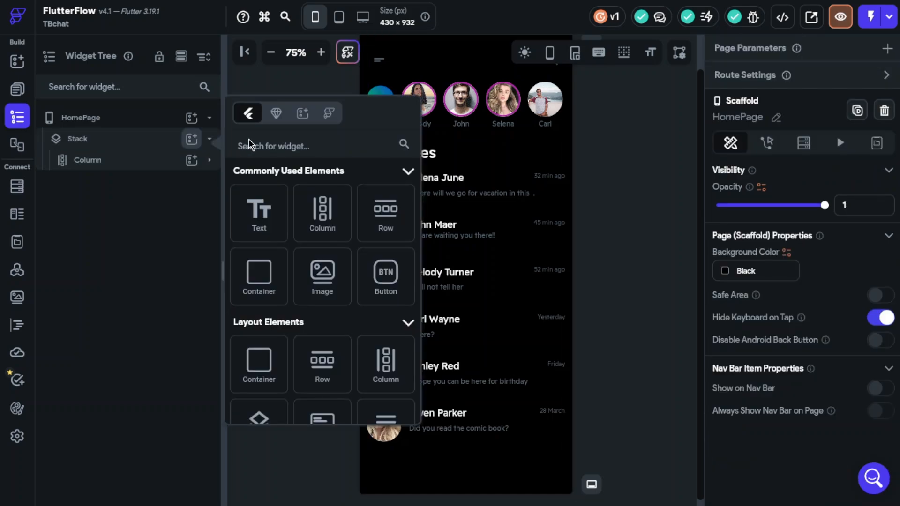
pyautogui.click(275, 113)
pyautogui.click(354, 215)
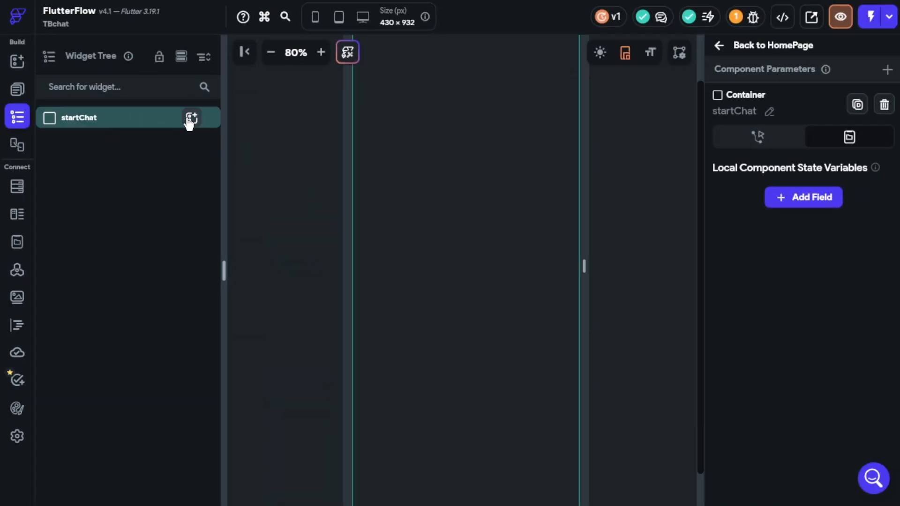
# Step: Add a Container to the startChat component and align it to the bottom center
pyautogui.click(190, 119)
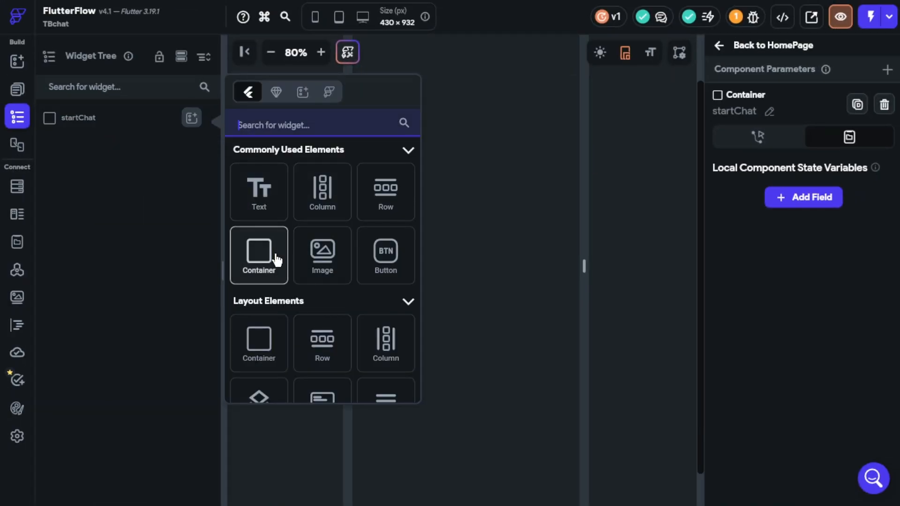
pyautogui.click(276, 259)
pyautogui.scroll(-2, 785, 375)
pyautogui.click(756, 406)
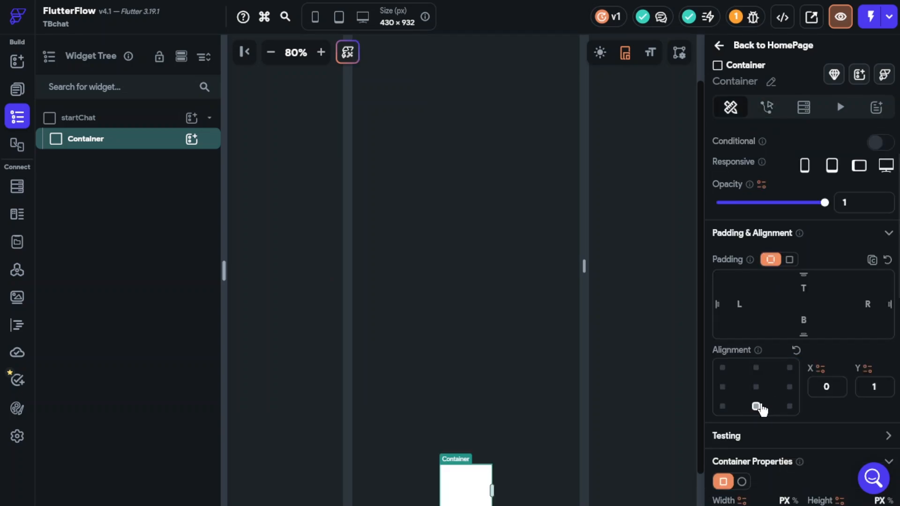
# Step: Size the startChat Container to 430 px wide and 550 px high
pyautogui.scroll(-3, 760, 408)
pyautogui.click(723, 387)
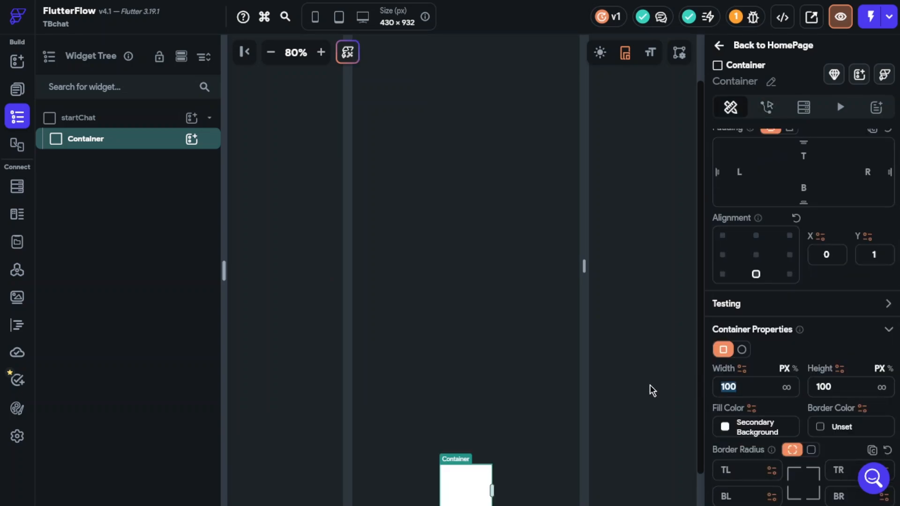
pyautogui.write('430')
pyautogui.press('Tab')
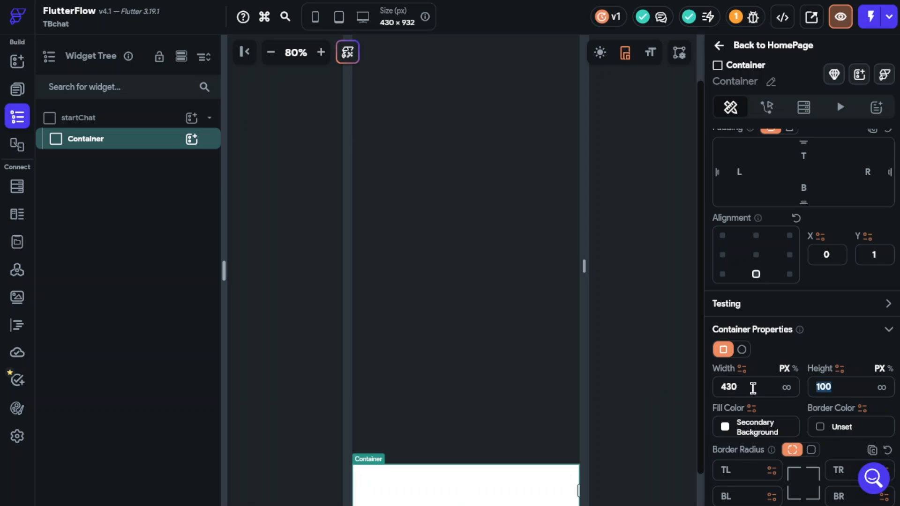
pyautogui.write('550')
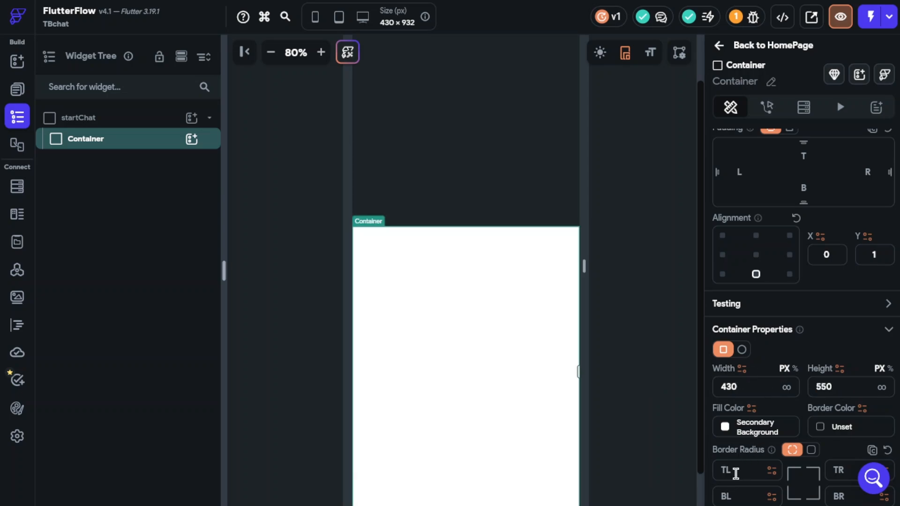
# Step: Round the Container's top-left and top-right corners with a border radius of 30
pyautogui.write('30')
pyautogui.click(839, 471)
pyautogui.write('30')
pyautogui.scroll(-7, 769, 392)
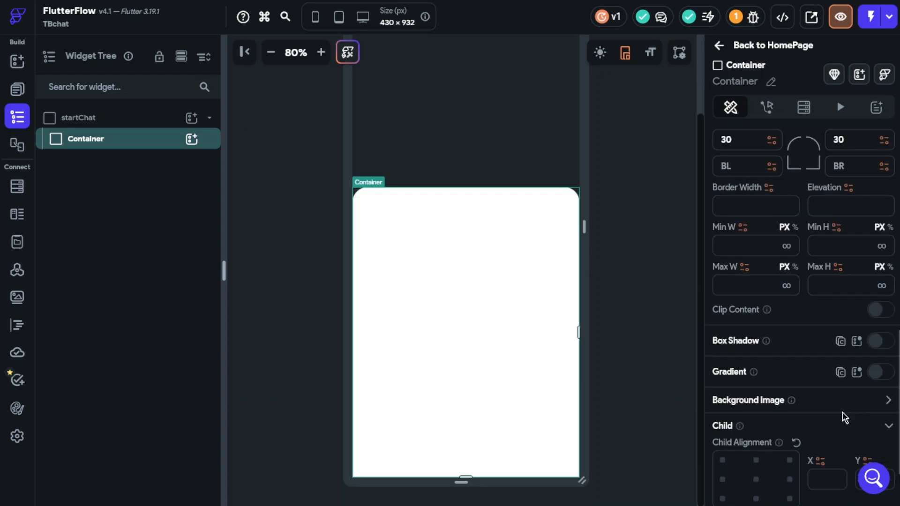
# Step: Enable a gradient on the Container and set its first color to the recent green #39EF56
pyautogui.click(876, 371)
pyautogui.scroll(-2, 733, 447)
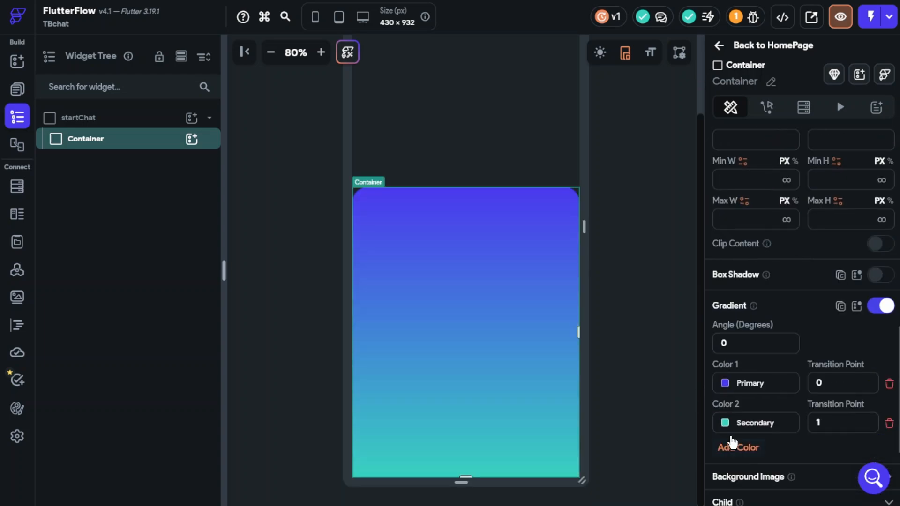
pyautogui.click(725, 384)
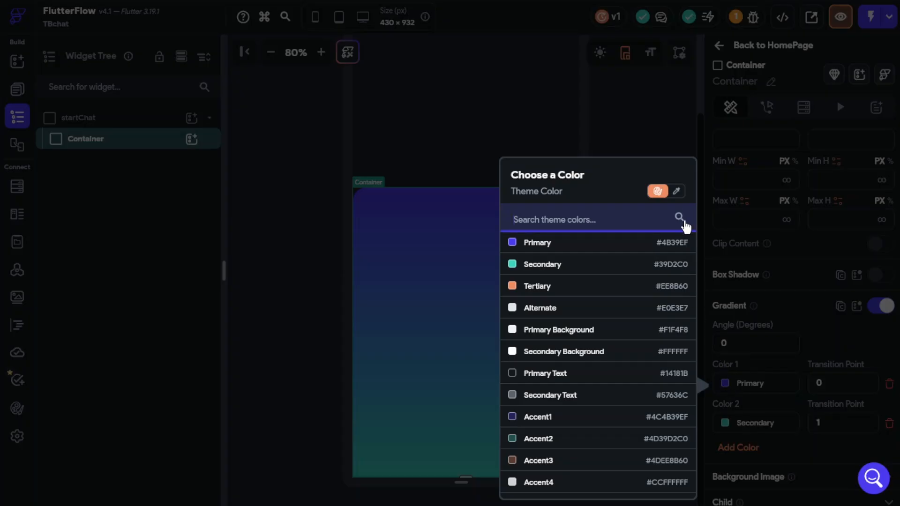
pyautogui.click(674, 192)
pyautogui.click(675, 435)
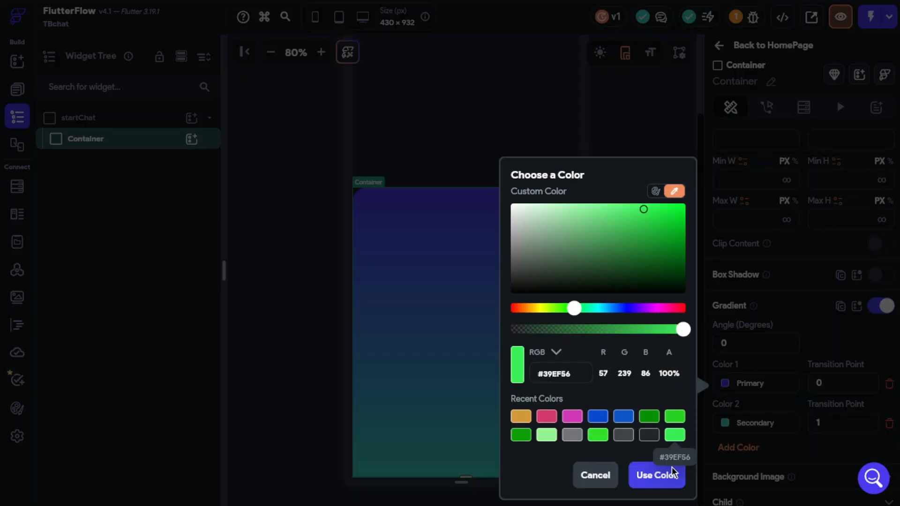
pyautogui.click(674, 482)
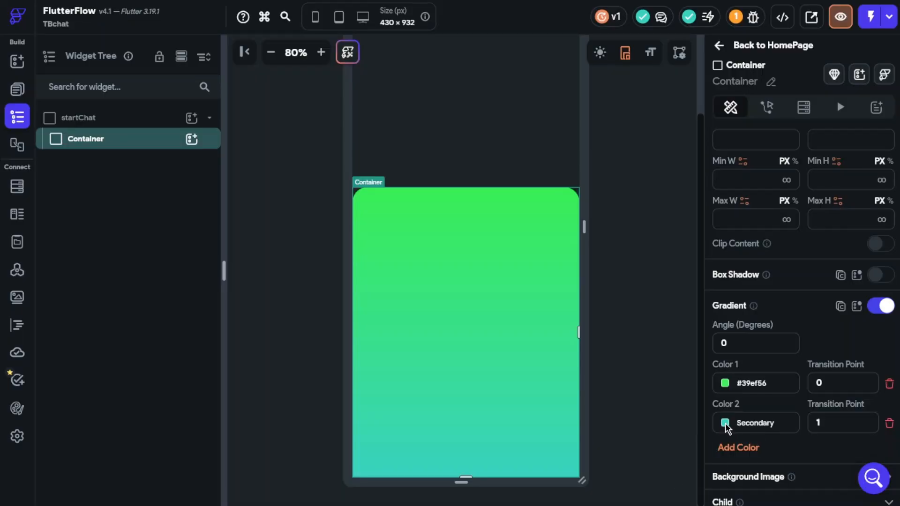
# Step: Set the gradient's second color to custom blue #296AD4, and soften it to #5181D0
pyautogui.click(725, 423)
pyautogui.click(674, 191)
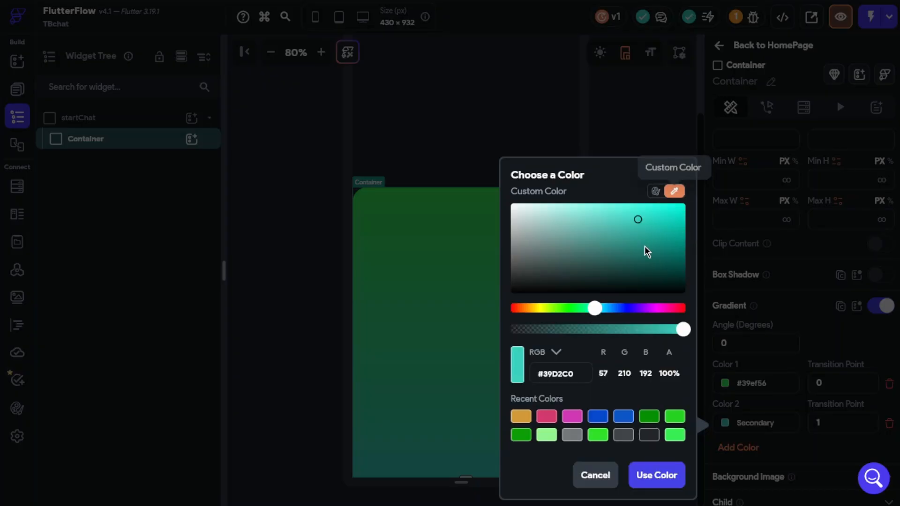
pyautogui.moveTo(599, 311); pyautogui.dragTo(616, 312)
pyautogui.click(651, 220)
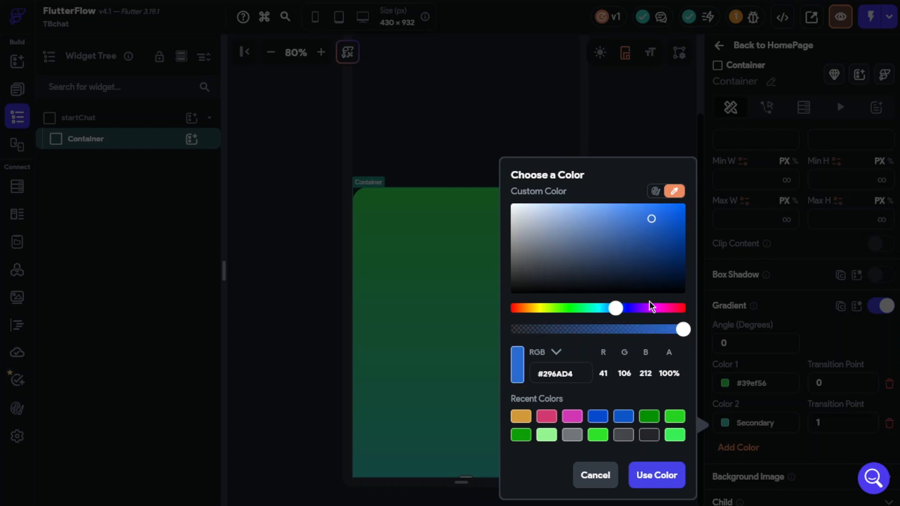
pyautogui.click(656, 474)
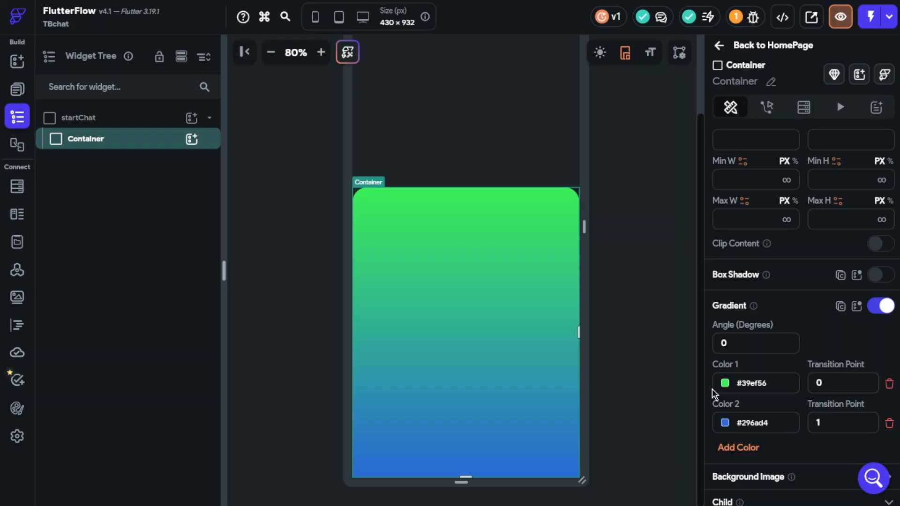
pyautogui.click(731, 423)
pyautogui.click(674, 191)
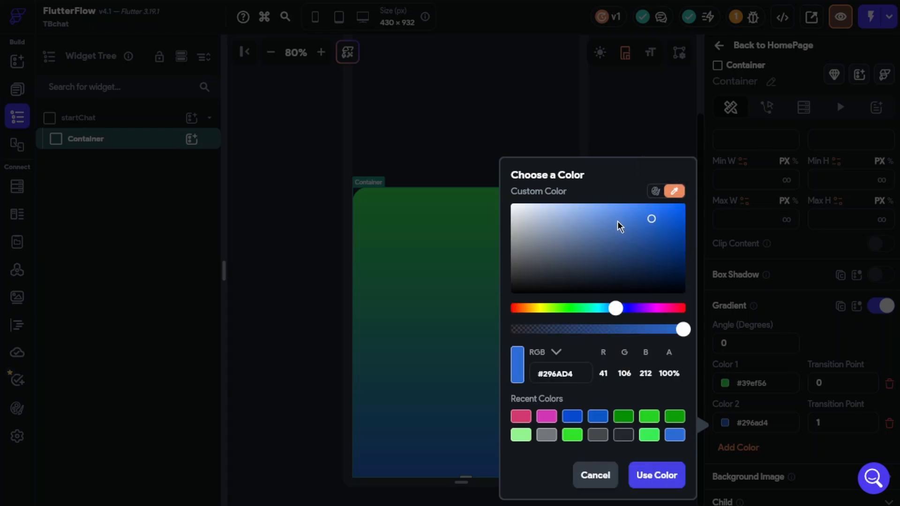
pyautogui.click(618, 222)
pyautogui.click(666, 472)
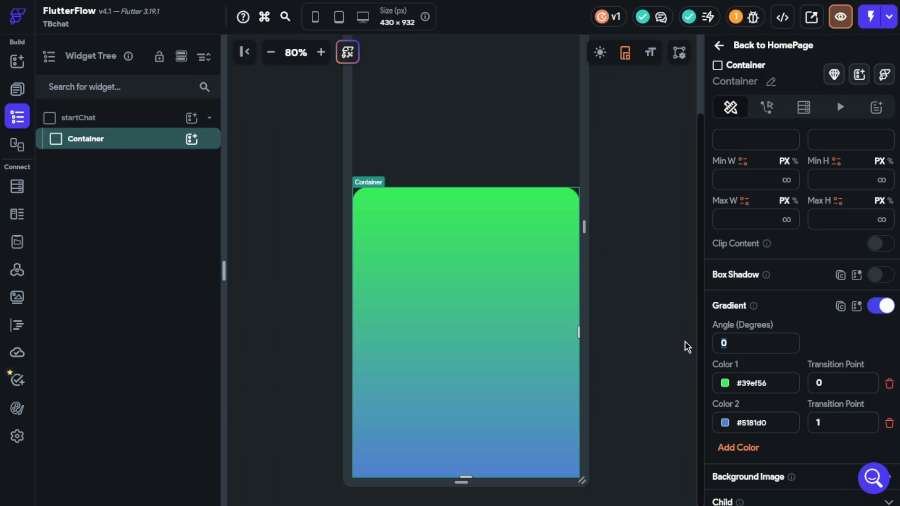
# Step: Set the gradient angle to 30 degrees
pyautogui.write('30')
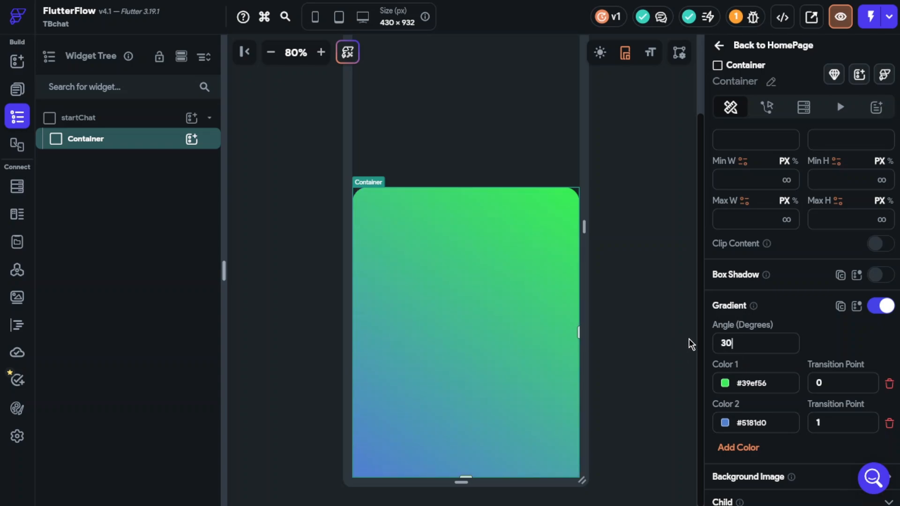
pyautogui.scroll(-2, 767, 364)
pyautogui.scroll(2, 768, 364)
# Step: Add a Column inside the gradient Container and place a Divider in it
pyautogui.click(191, 140)
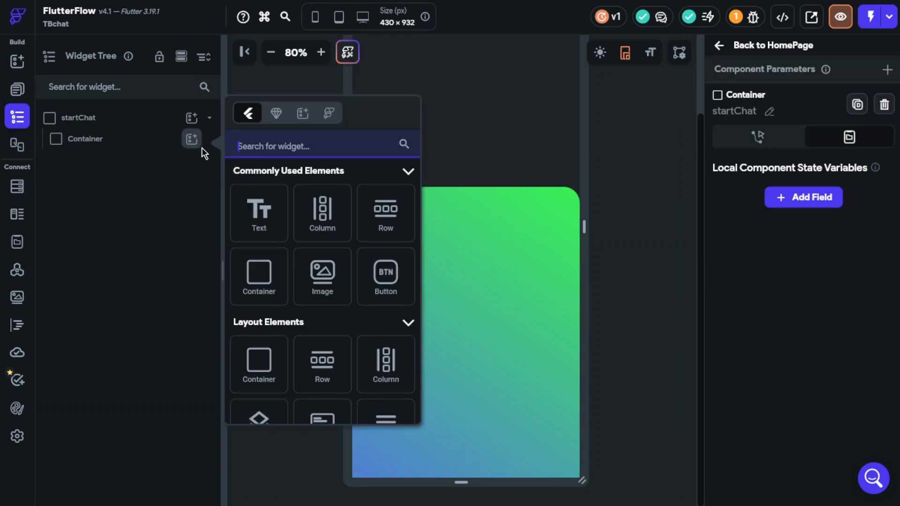
pyautogui.click(318, 218)
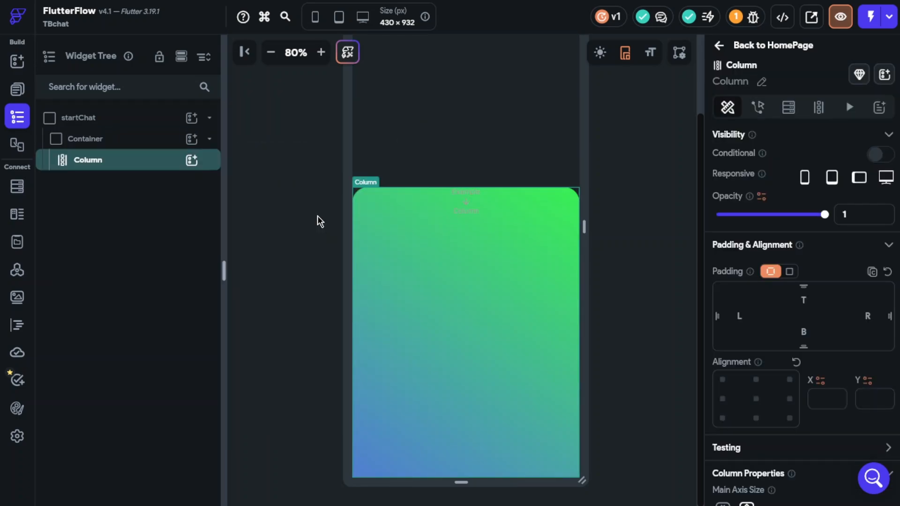
pyautogui.click(191, 161)
pyautogui.scroll(-5, 281, 283)
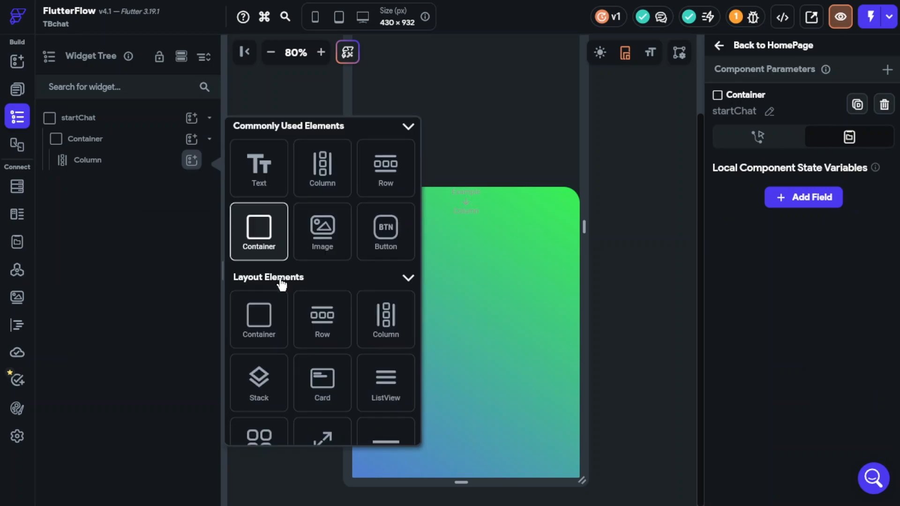
pyautogui.click(386, 248)
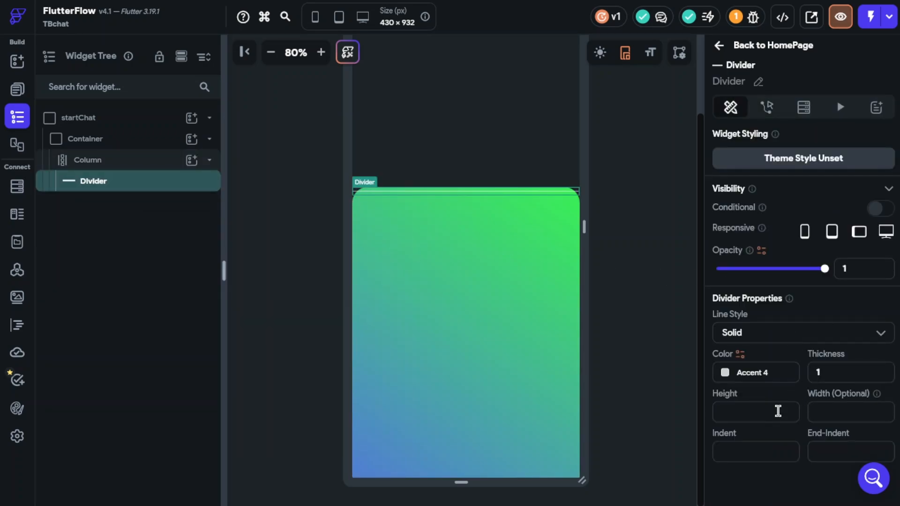
# Step: Try a Divider width of 50, settle on 80, and set its thickness to 2
pyautogui.click(844, 414)
pyautogui.write('50')
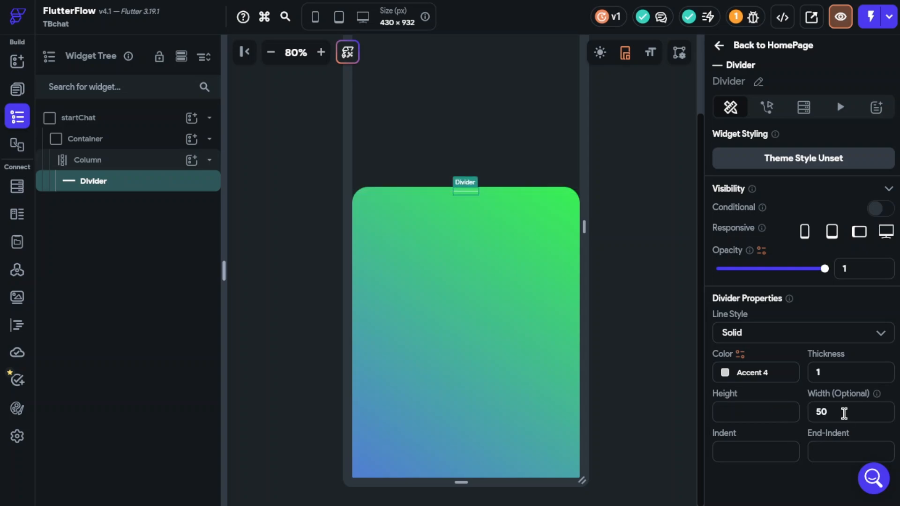
pyautogui.press('Left')
pyautogui.press('BackSpace')
pyautogui.write('8')
pyautogui.click(841, 374)
pyautogui.press('BackSpace')
pyautogui.write('2')
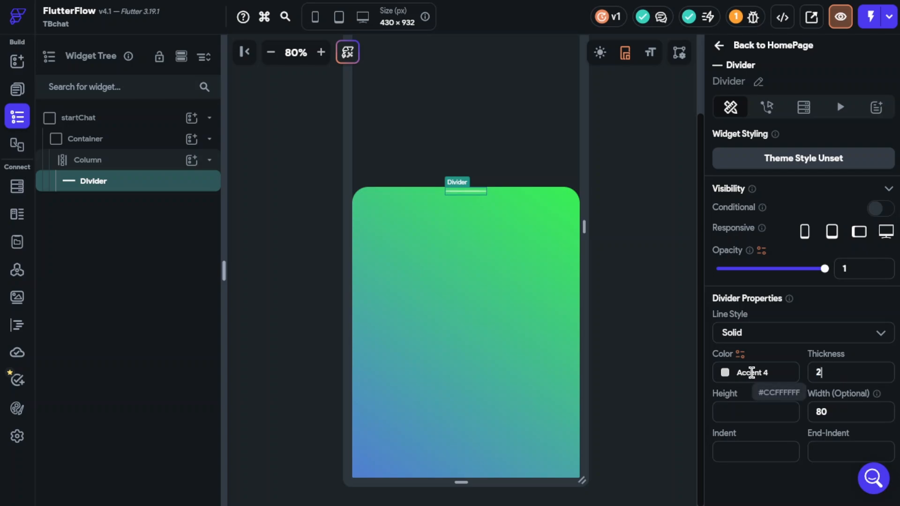
# Step: Change the Divider's color to the custom semi-transparent gray #CCB8B8B8
pyautogui.click(726, 373)
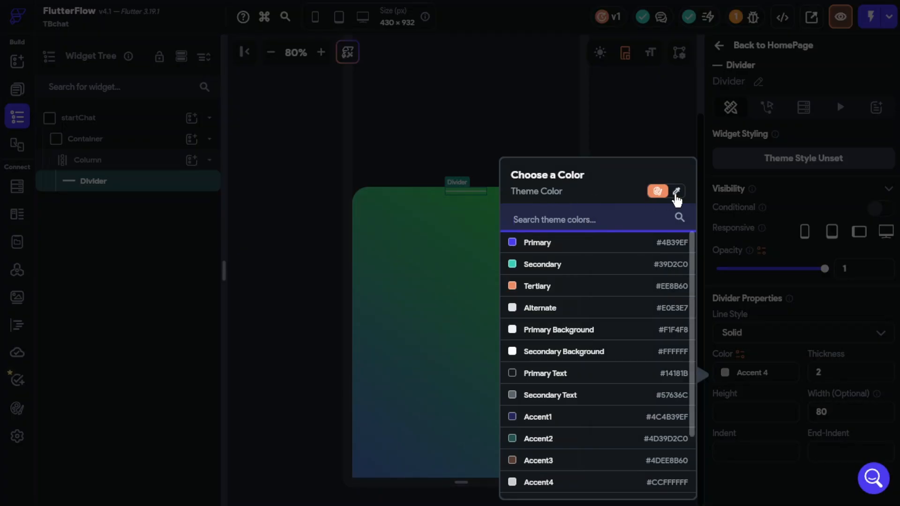
pyautogui.click(675, 192)
pyautogui.moveTo(514, 234); pyautogui.dragTo(503, 230)
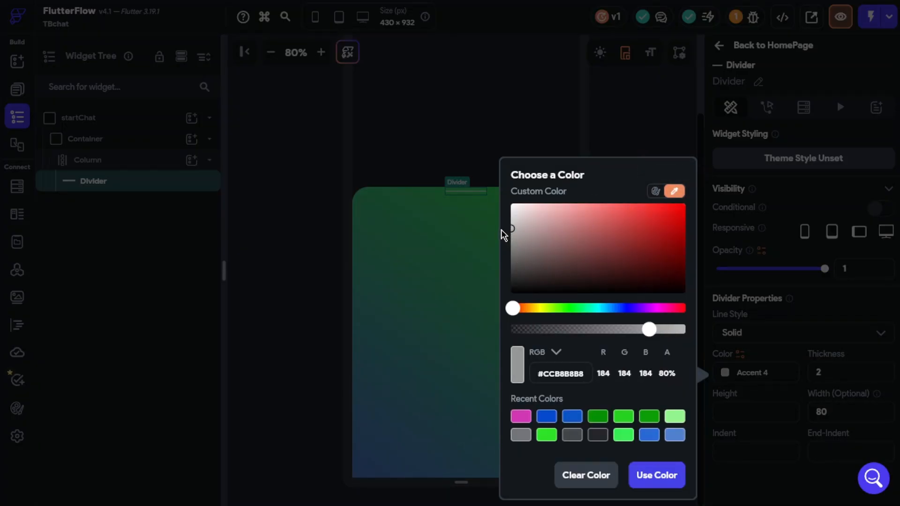
pyautogui.click(656, 475)
pyautogui.click(621, 352)
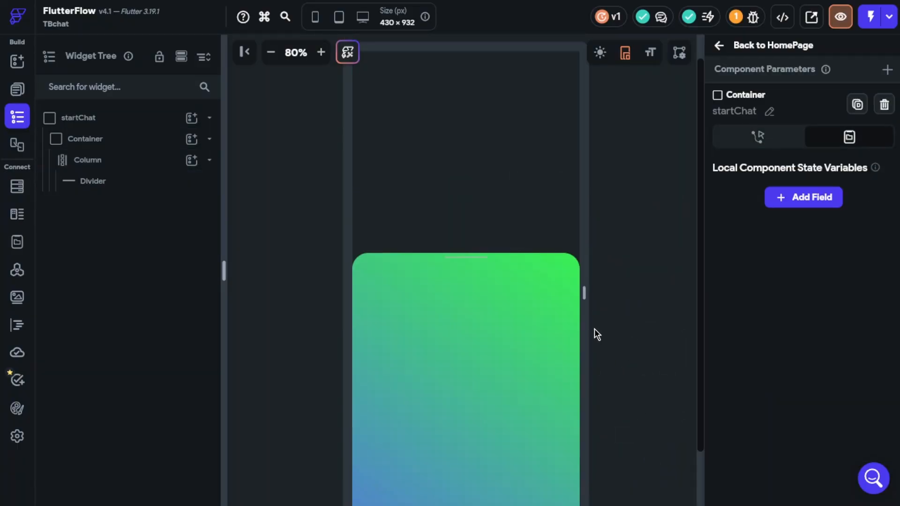
# Step: Increase the Divider's thickness to 4 and check it at 100% zoom
pyautogui.click(477, 195)
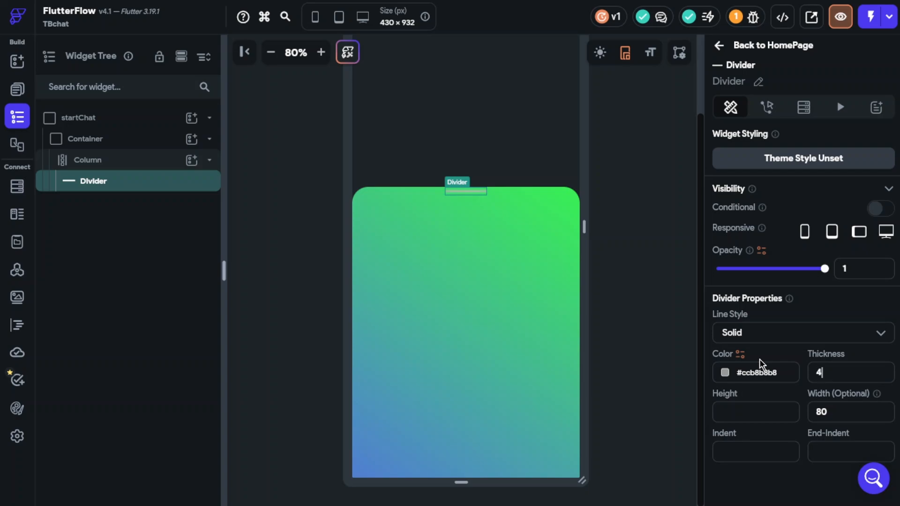
pyautogui.click(615, 306)
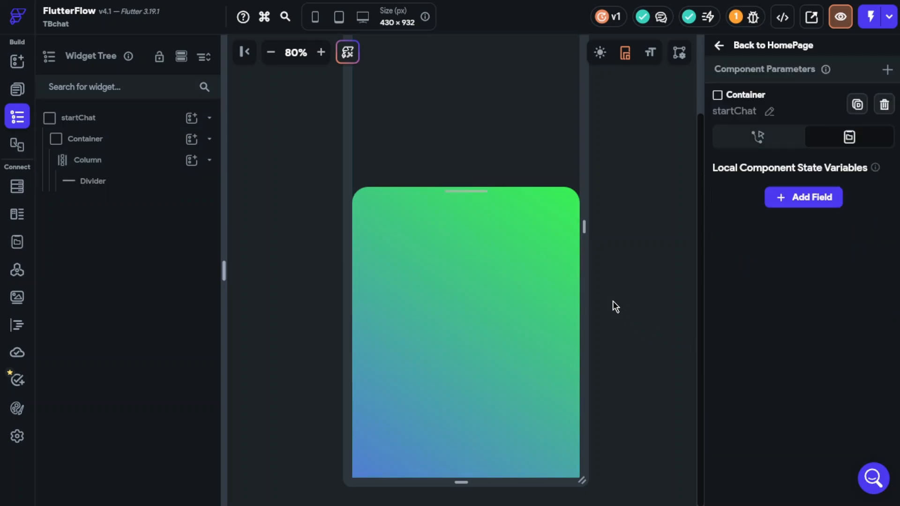
pyautogui.click(321, 51)
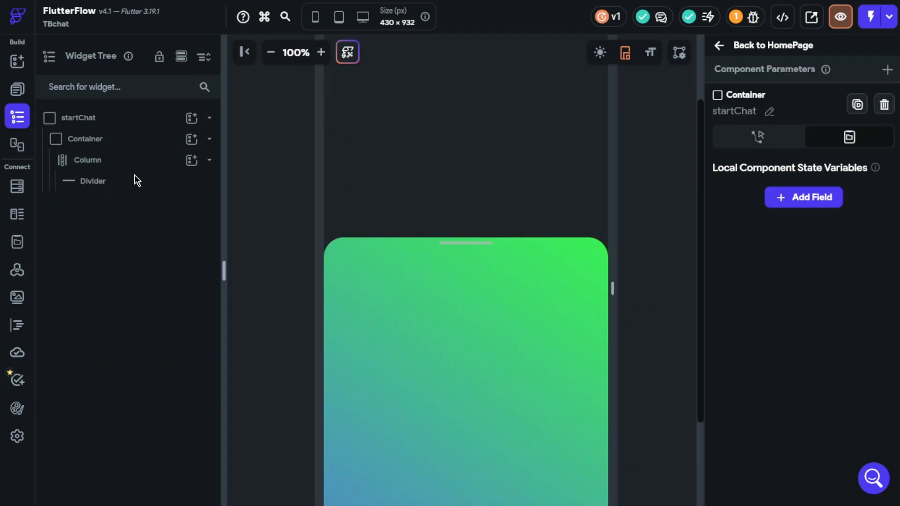
# Step: Set the top padding of the Column in the startChat panel to 10
pyautogui.click(116, 159)
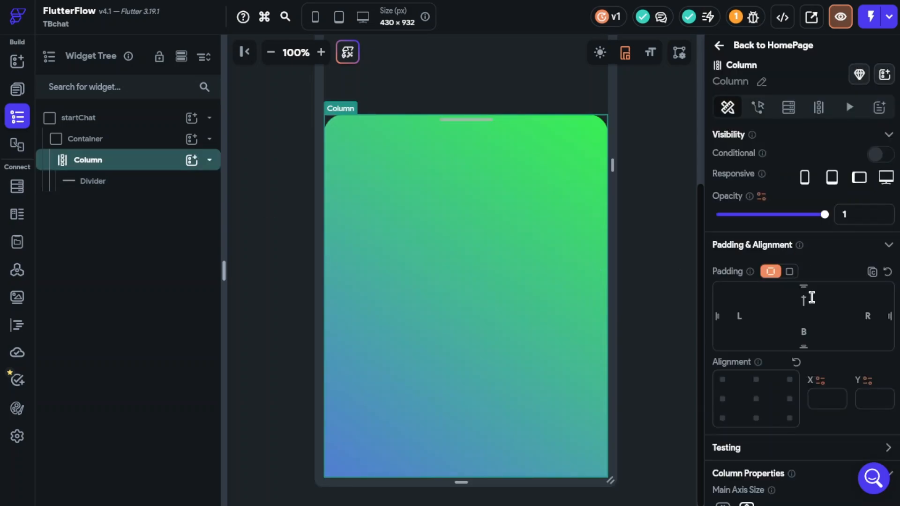
pyautogui.write('0')
pyautogui.click(648, 251)
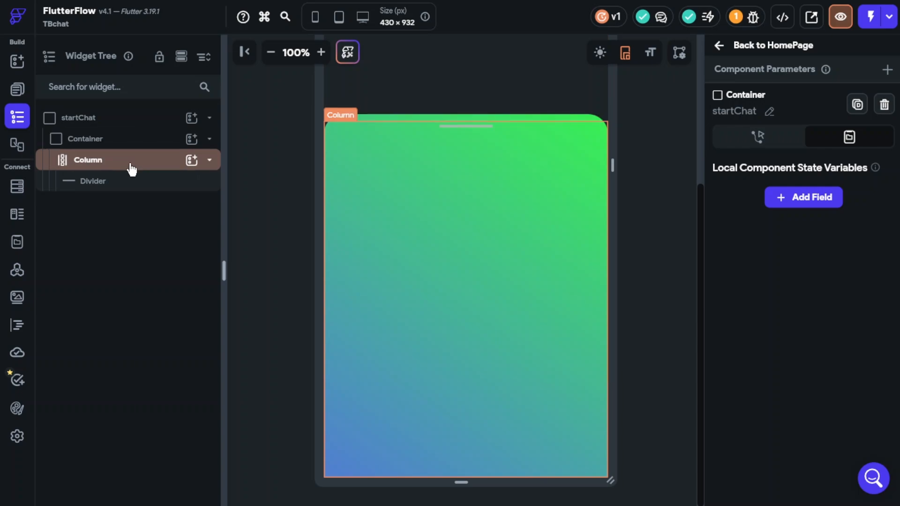
# Step: Add a Text widget to the Column below the Divider and make it read "Start Chat"
pyautogui.click(190, 162)
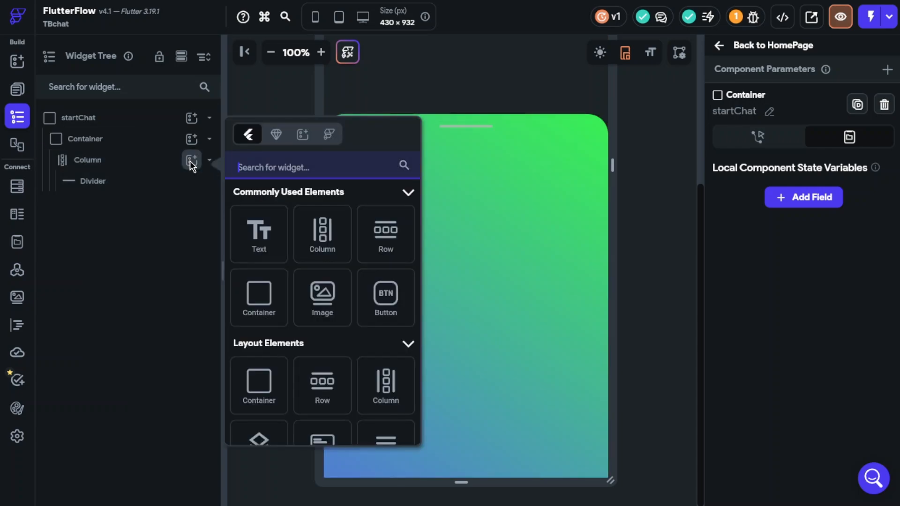
pyautogui.click(264, 233)
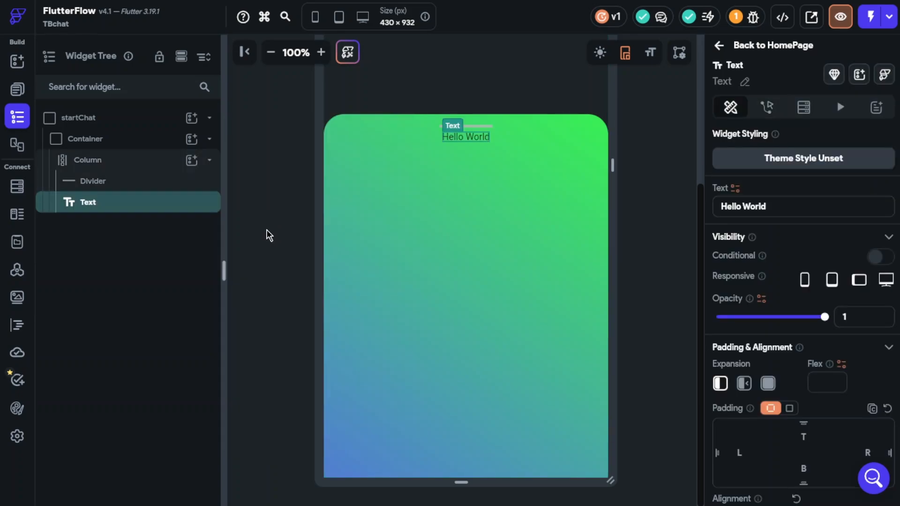
pyautogui.tripleClick(753, 206)
pyautogui.write('Start Chat')
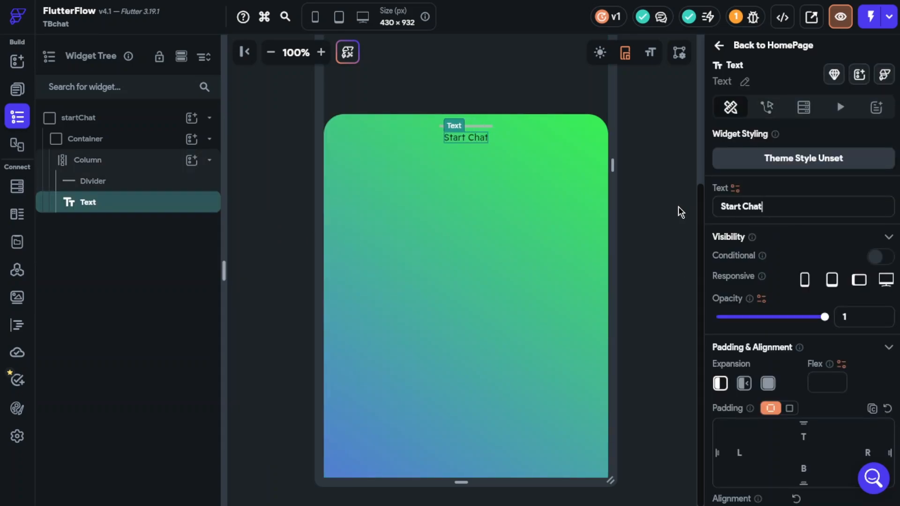
# Step: Align the Start Chat text to the middle left, with X -1 and Y 0
pyautogui.scroll(-1, 821, 279)
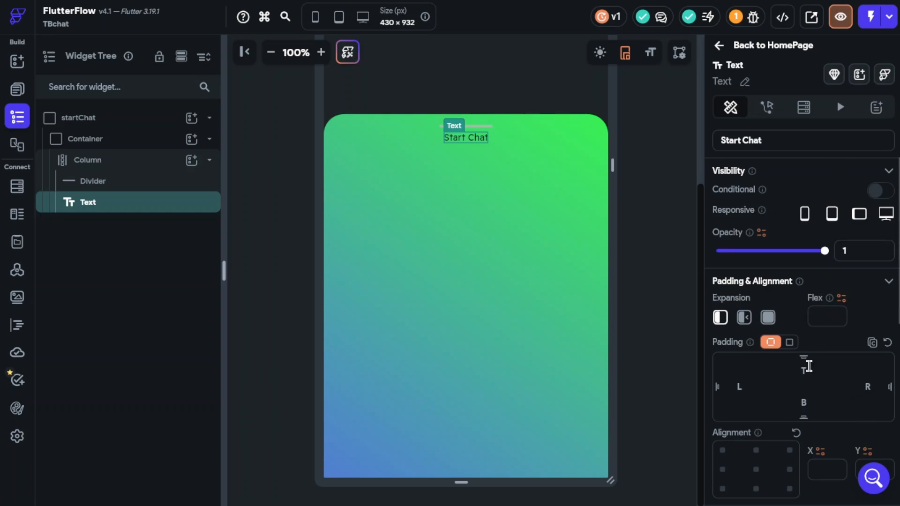
pyautogui.scroll(-1, 792, 368)
pyautogui.click(722, 404)
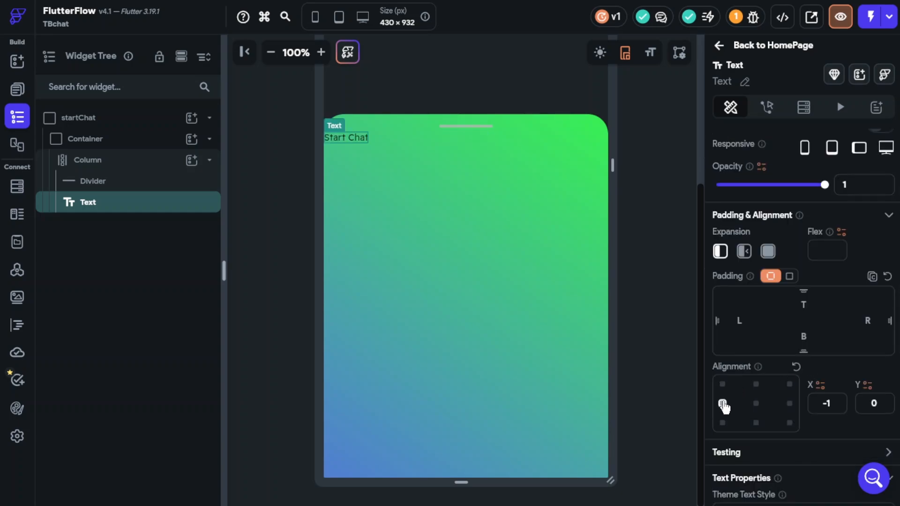
# Step: Give the Column 15 of padding on both its left and right sides
pyautogui.click(131, 160)
pyautogui.click(741, 184)
pyautogui.write('15')
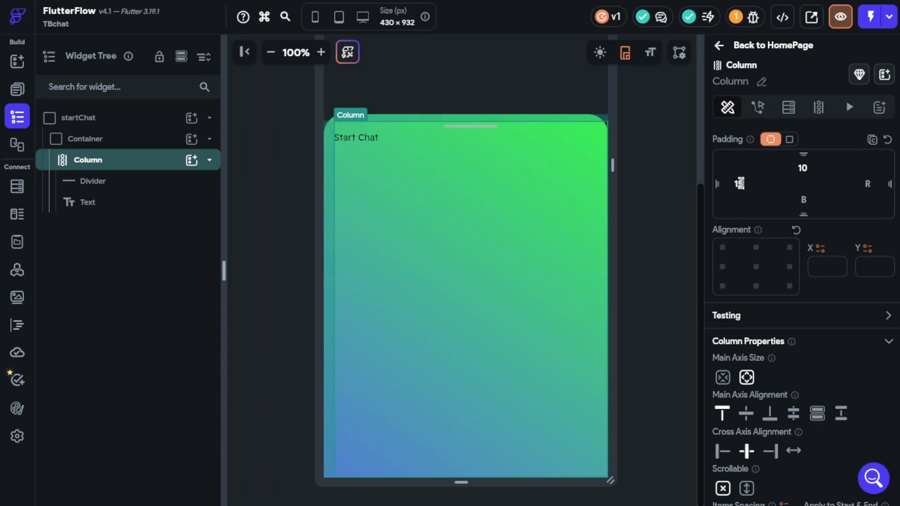
pyautogui.click(870, 185)
pyautogui.write('15')
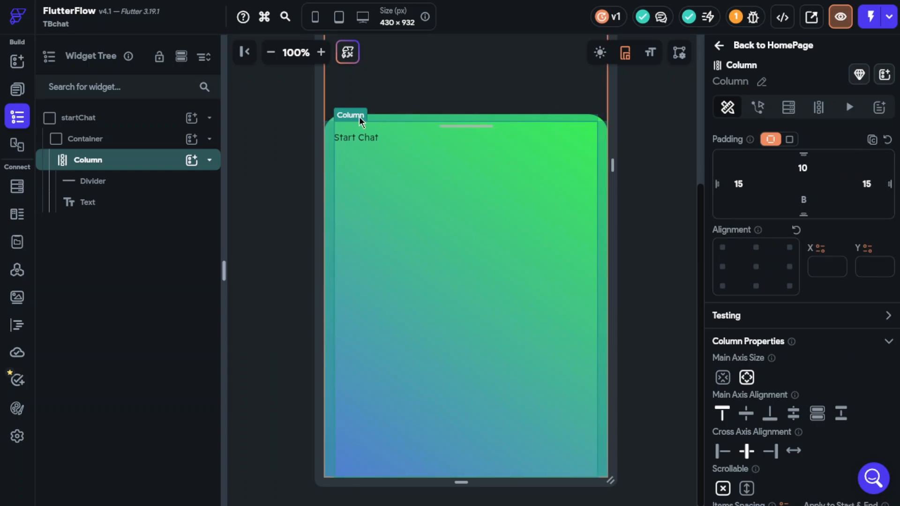
# Step: Try font sizes 30 and 35 on the Start Chat text and settle on 32
pyautogui.click(361, 138)
pyautogui.scroll(-5, 804, 342)
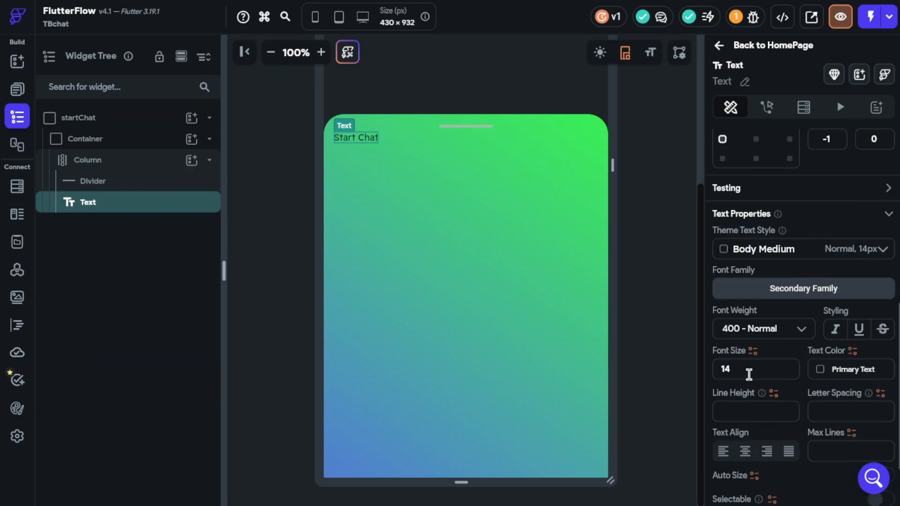
pyautogui.click(750, 370)
pyautogui.write('30')
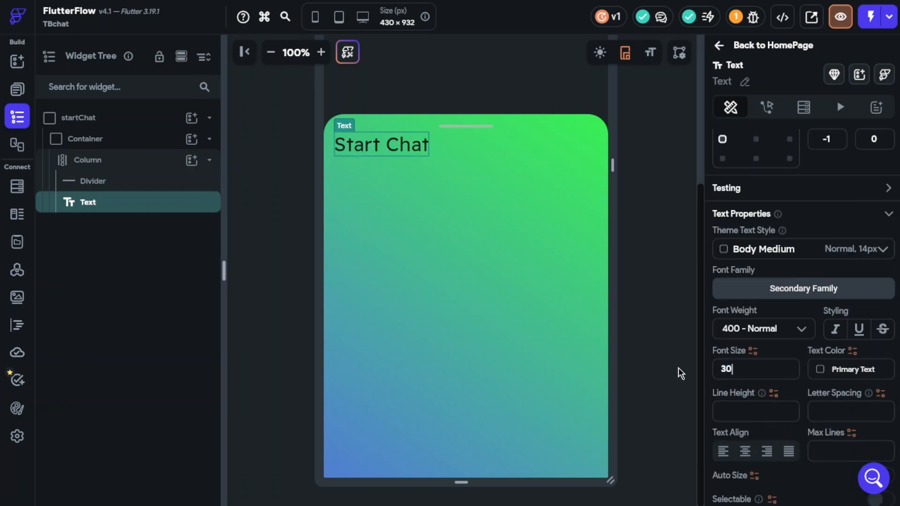
pyautogui.press('BackSpace')
pyautogui.write('5')
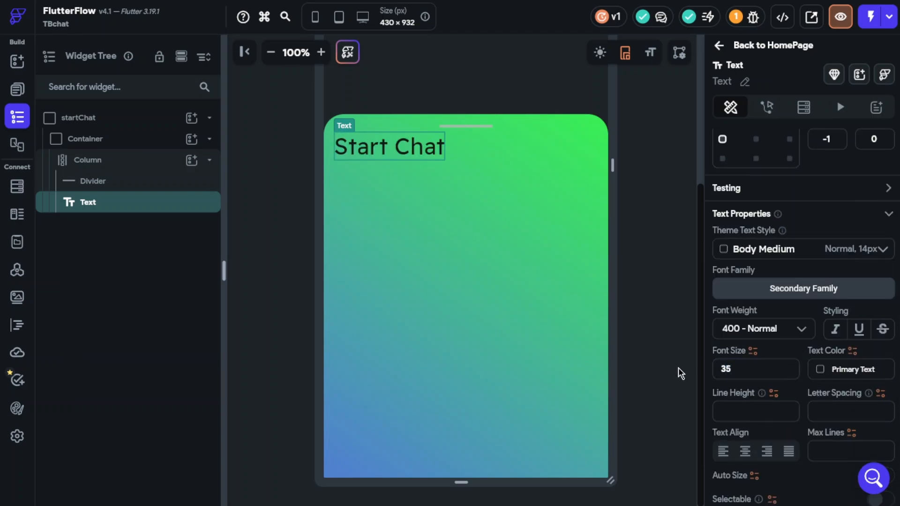
pyautogui.press('BackSpace')
pyautogui.write('2')
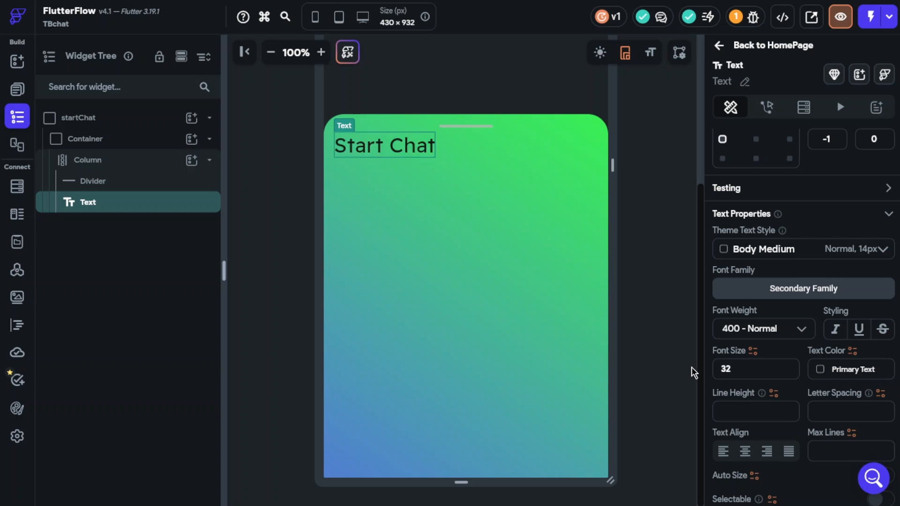
# Step: Try the custom grey #B6B6B6 as the Start Chat text color
pyautogui.click(820, 370)
pyautogui.click(771, 191)
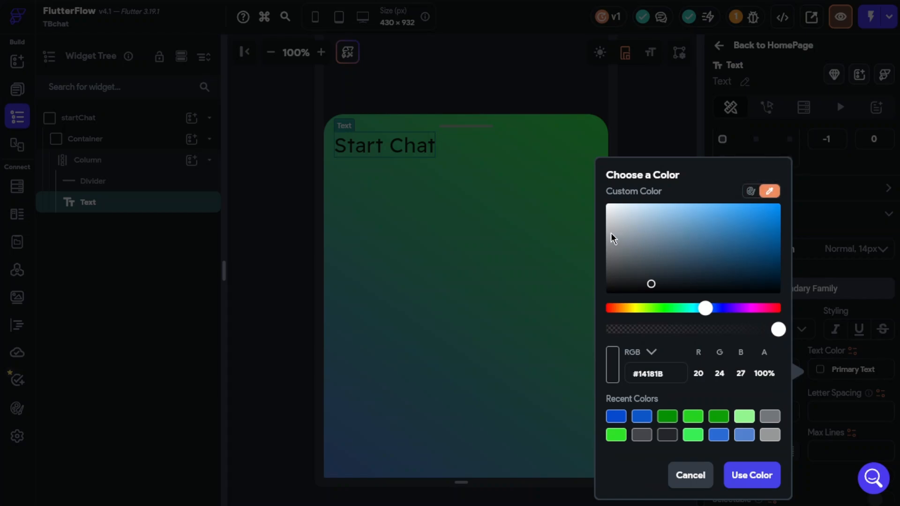
pyautogui.moveTo(612, 232); pyautogui.dragTo(593, 230)
pyautogui.click(749, 475)
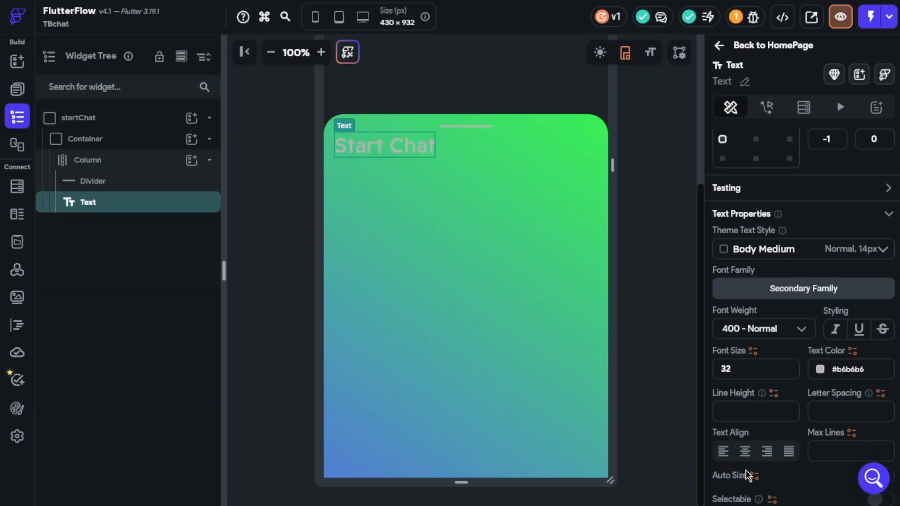
# Step: Change the Start Chat text color to the custom light grey #E5E5E5 and check the heading on the canvas
pyautogui.click(820, 370)
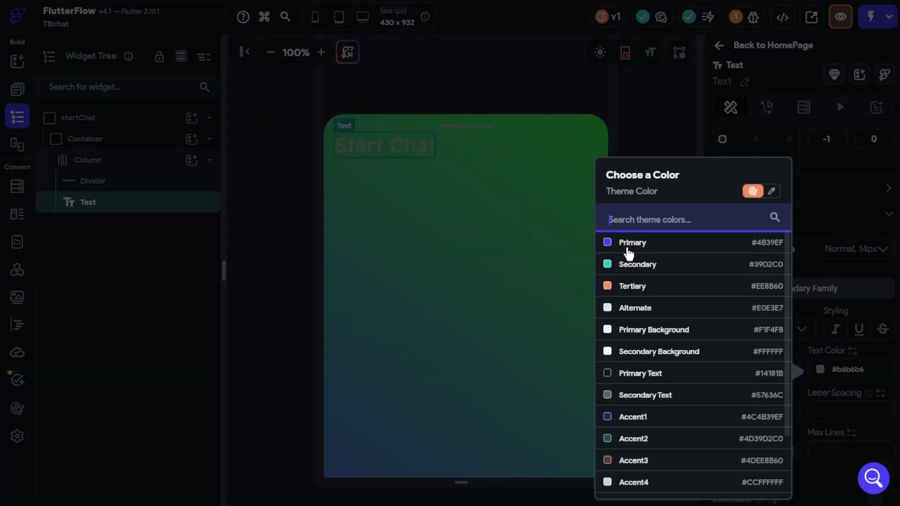
pyautogui.click(769, 191)
pyautogui.moveTo(607, 217); pyautogui.dragTo(604, 214)
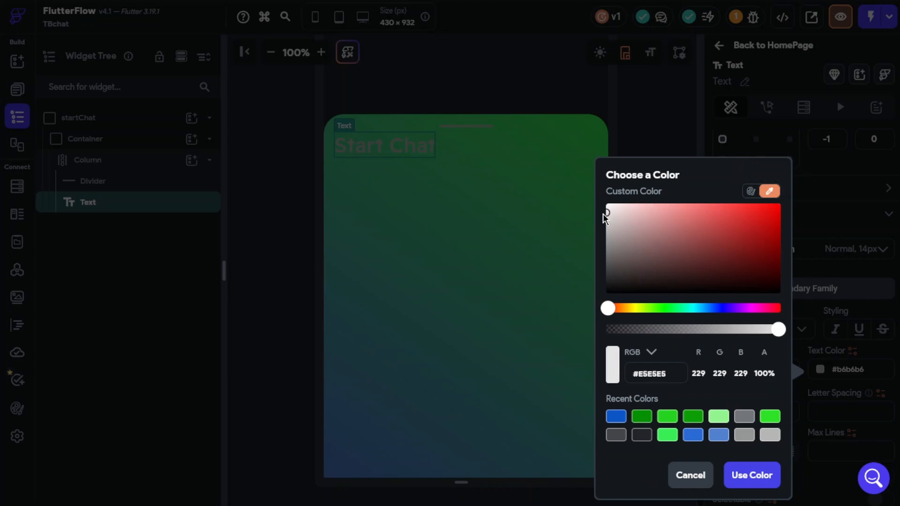
pyautogui.click(736, 464)
pyautogui.click(664, 322)
pyautogui.scroll(3, 664, 322)
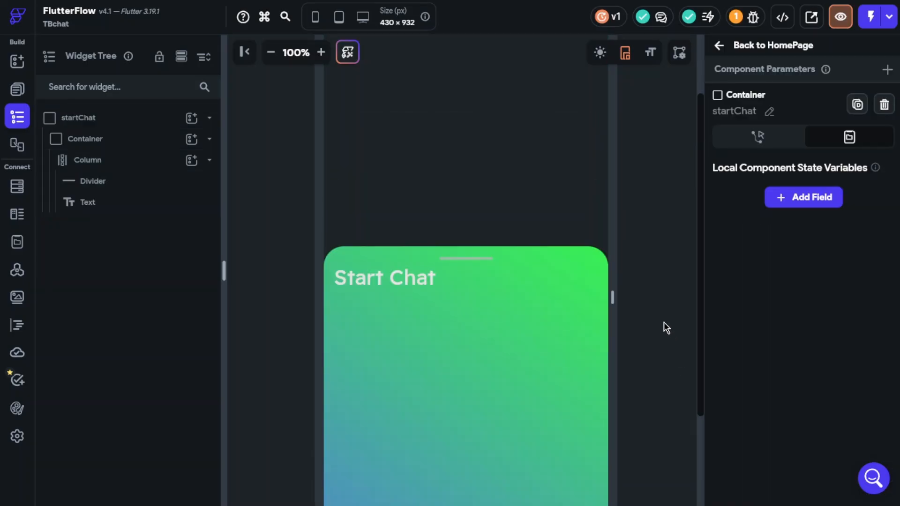
pyautogui.scroll(-3, 664, 322)
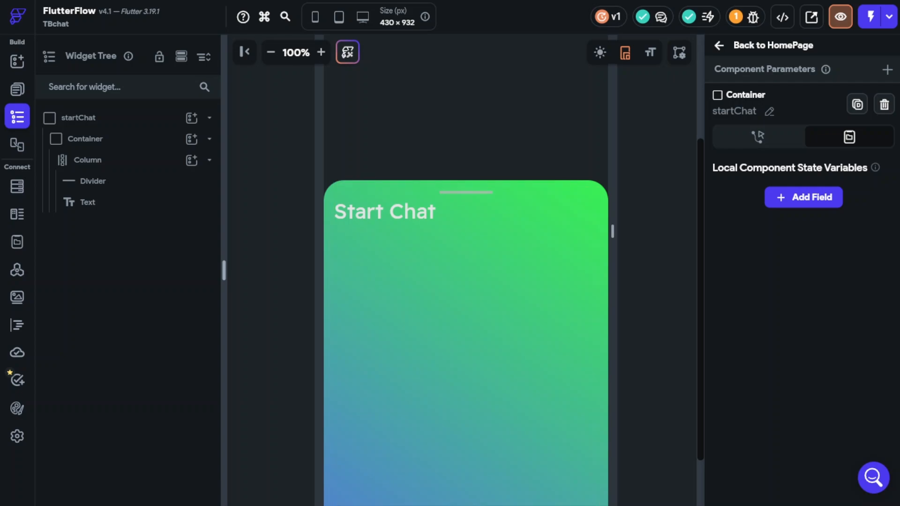
# Step: Add a GridView to the Column below the Start Chat text
pyautogui.click(196, 163)
pyautogui.scroll(-3, 322, 281)
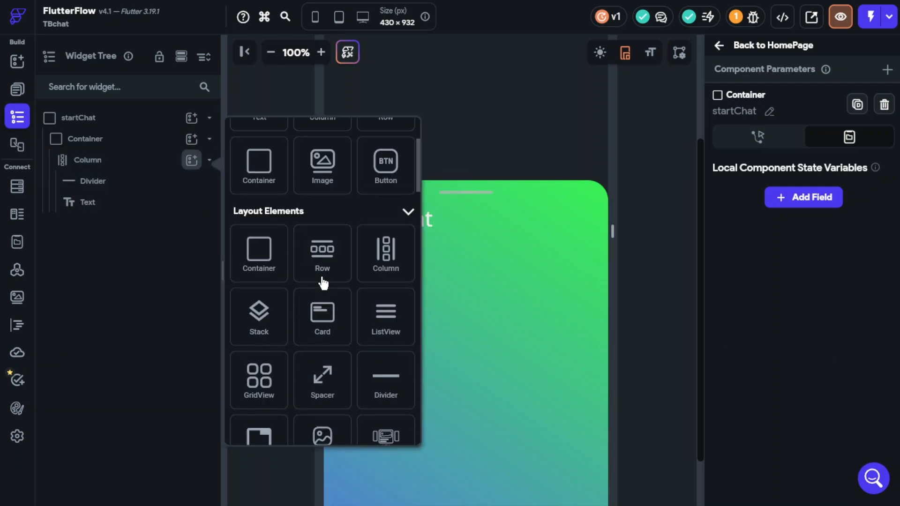
pyautogui.scroll(-3, 322, 281)
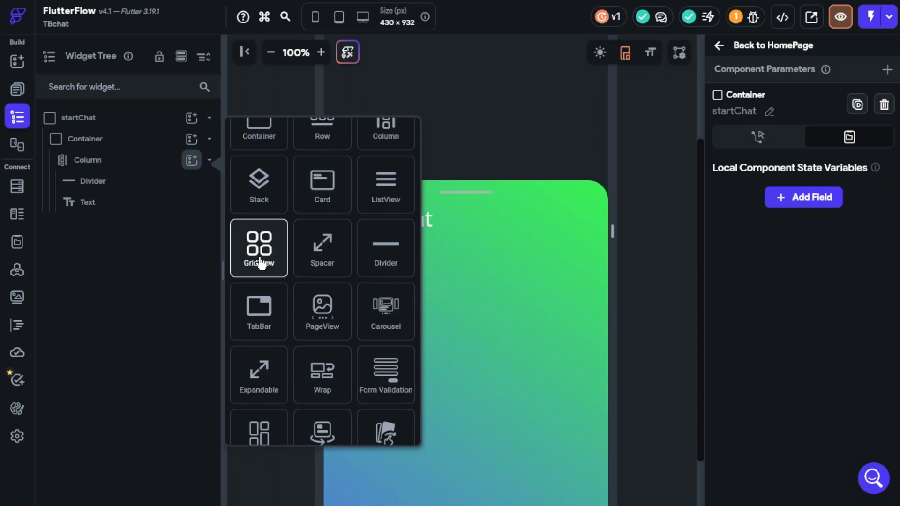
pyautogui.click(261, 263)
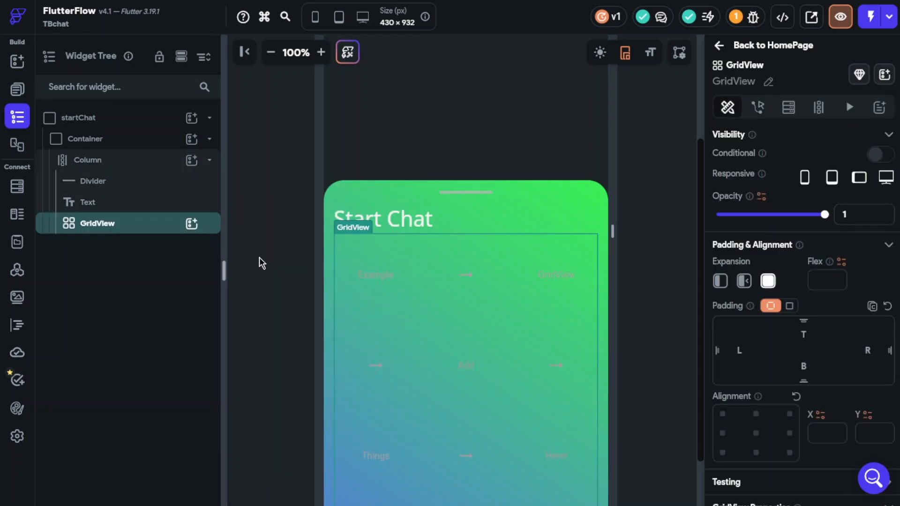
pyautogui.click(635, 277)
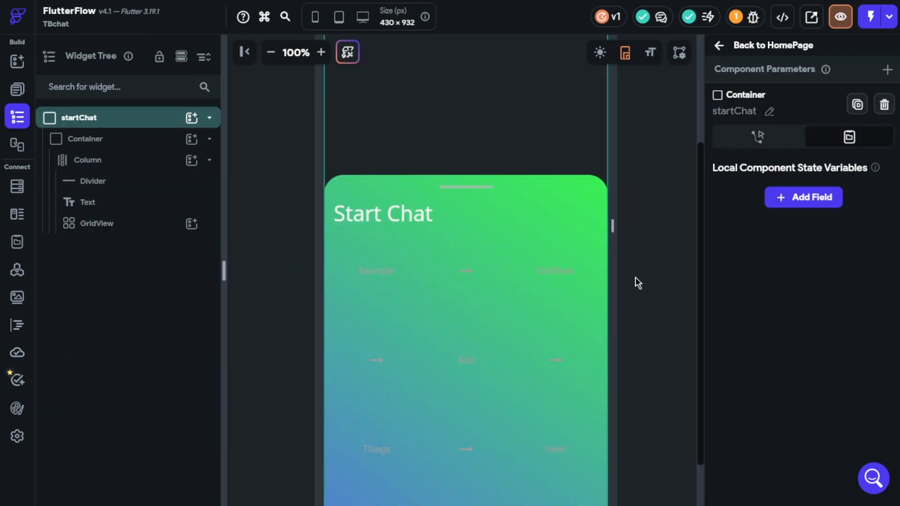
# Step: Place a Column inside the GridView and nest a Container in that Column
pyautogui.click(191, 225)
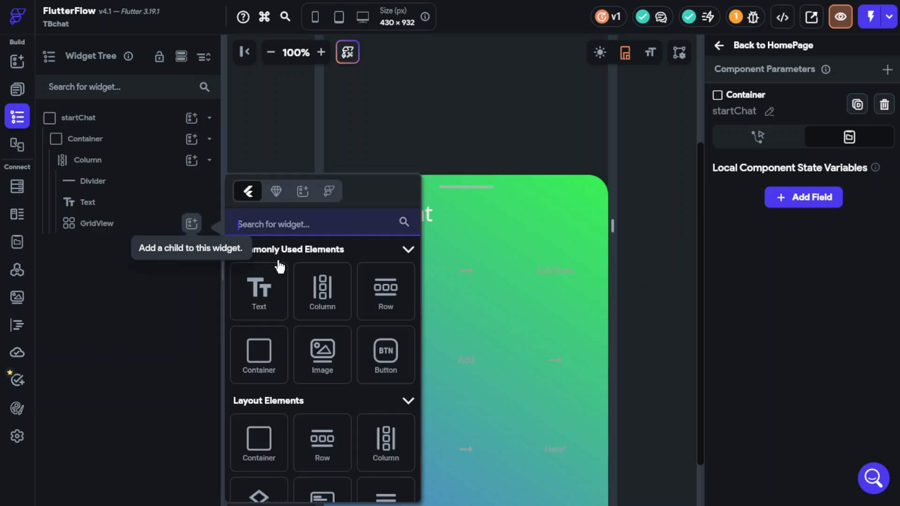
pyautogui.click(328, 300)
pyautogui.click(191, 245)
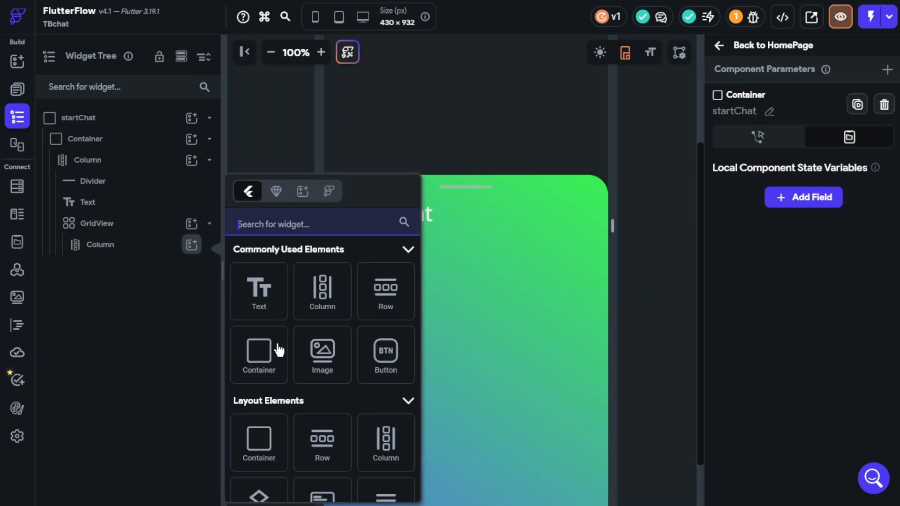
pyautogui.click(279, 351)
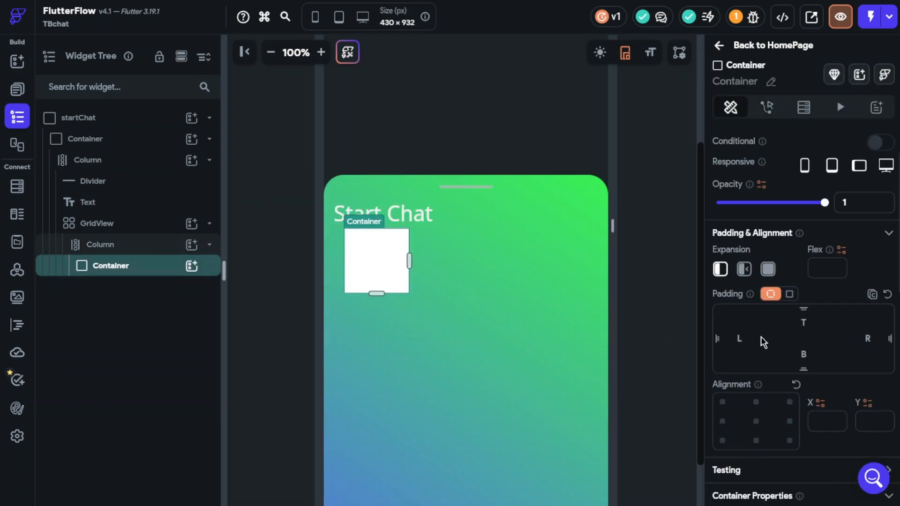
# Step: Make the nested Container circular with a diameter of 90 px
pyautogui.scroll(-2, 761, 337)
pyautogui.click(742, 450)
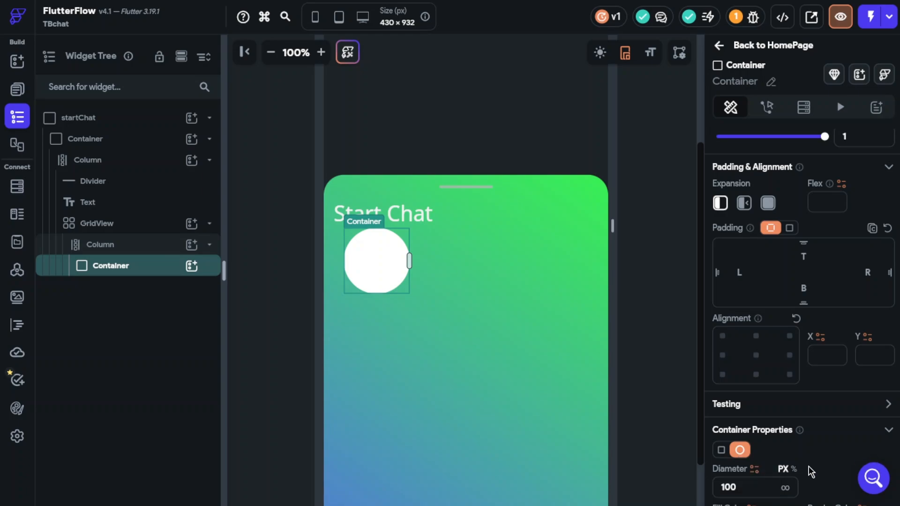
pyautogui.scroll(-2, 811, 468)
pyautogui.doubleClick(733, 421)
pyautogui.write('90')
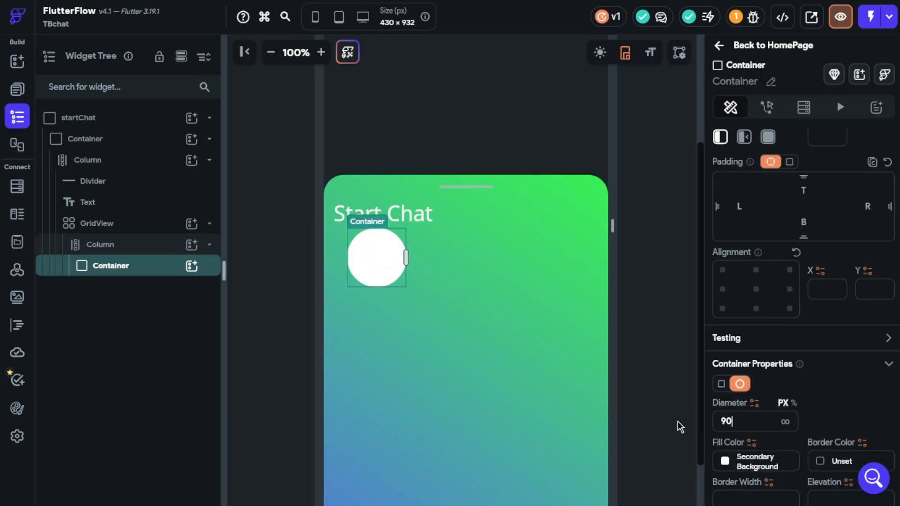
# Step: Add a Text widget below the circle in the GridView's Column and color it custom light grey #DADADA
pyautogui.click(191, 244)
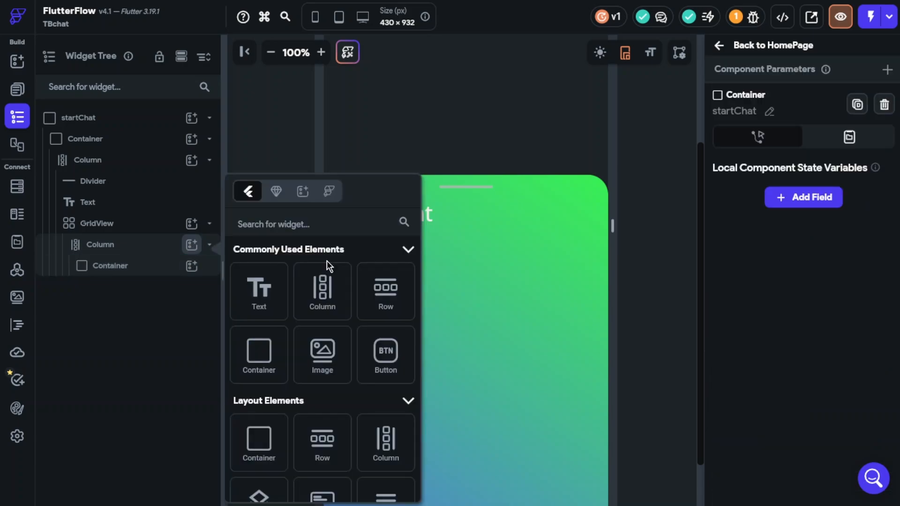
pyautogui.click(260, 291)
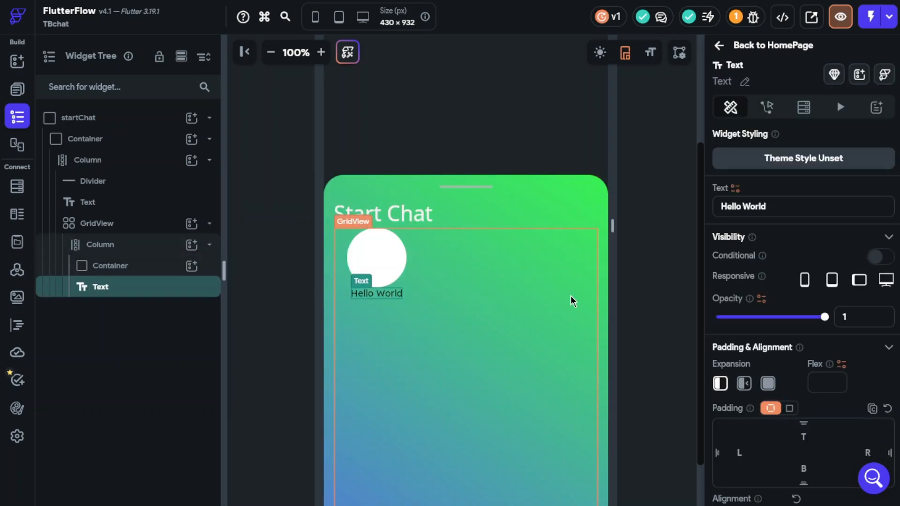
pyautogui.scroll(-7, 789, 322)
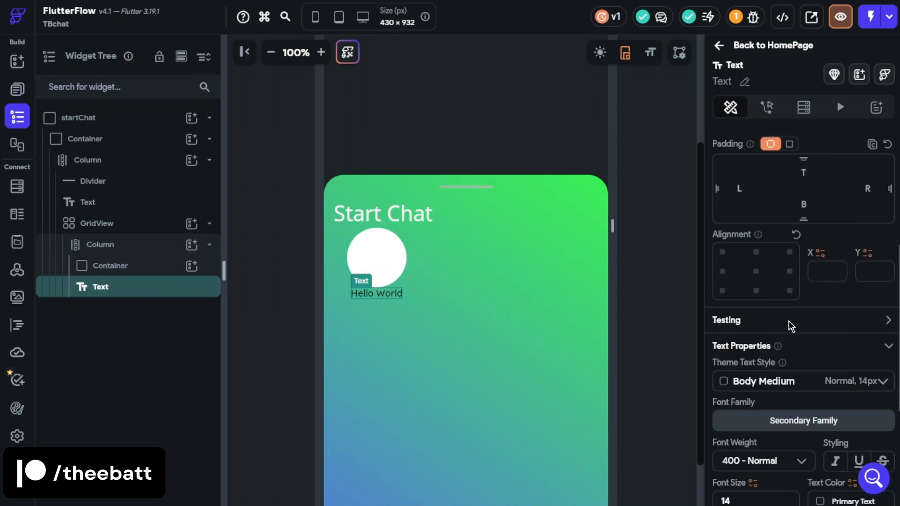
pyautogui.click(819, 435)
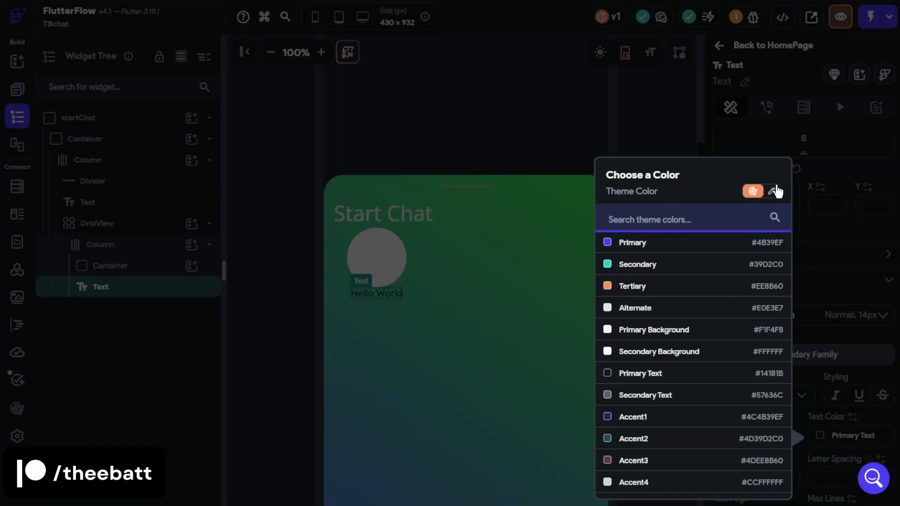
pyautogui.click(771, 190)
pyautogui.moveTo(617, 241); pyautogui.dragTo(598, 209)
pyautogui.click(743, 434)
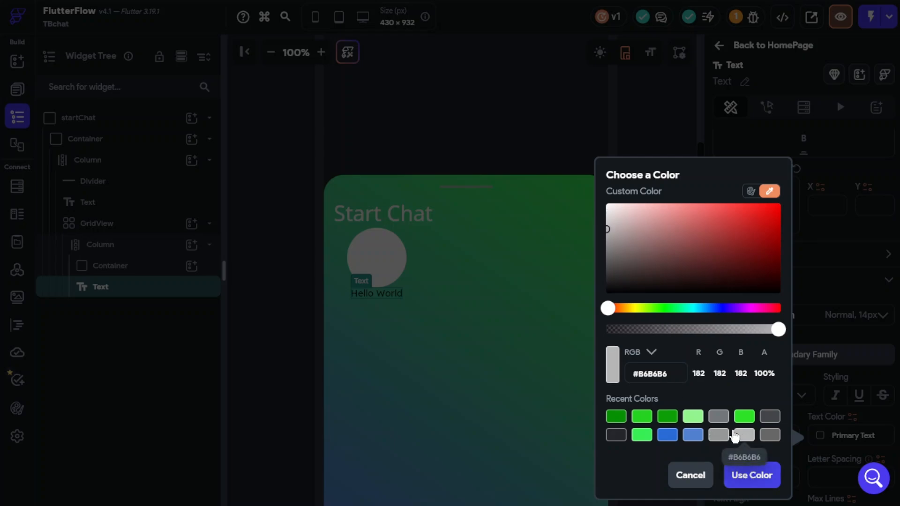
pyautogui.click(607, 218)
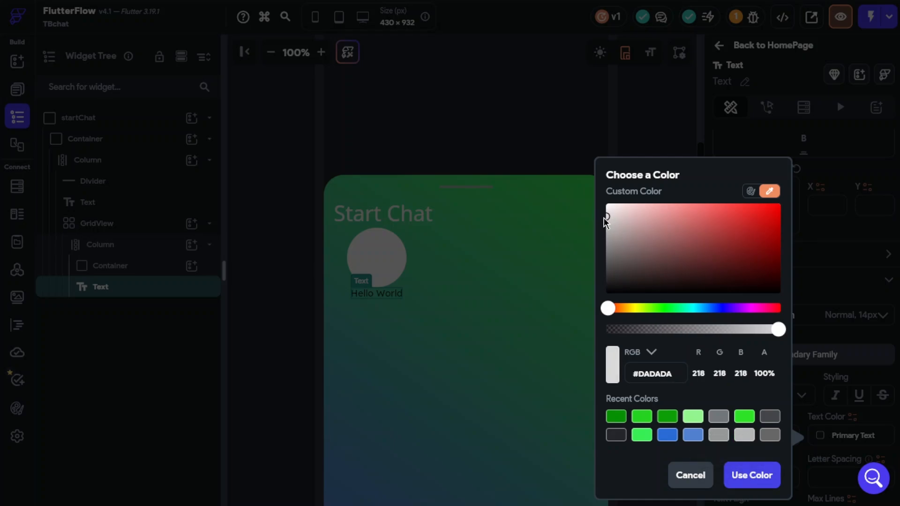
pyautogui.click(749, 474)
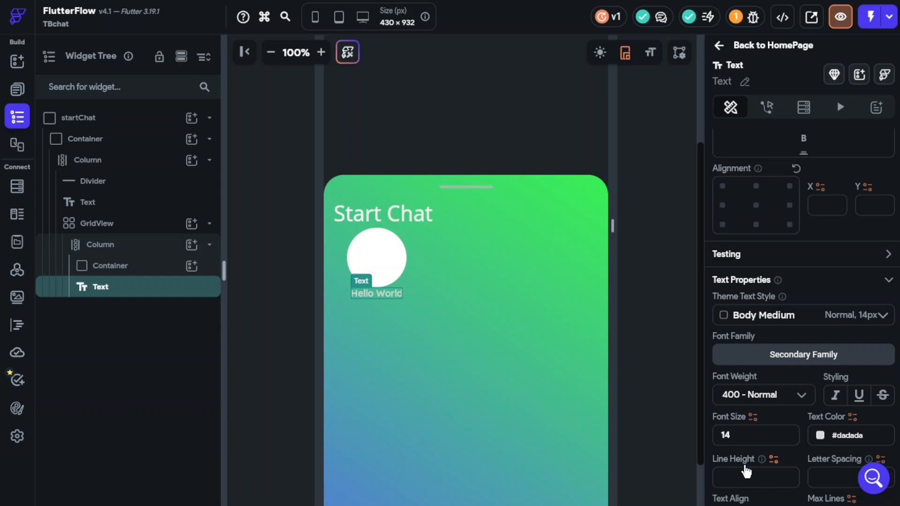
# Step: Give the circular Container a background image using the asset Latin-Brides.jpg
pyautogui.click(650, 371)
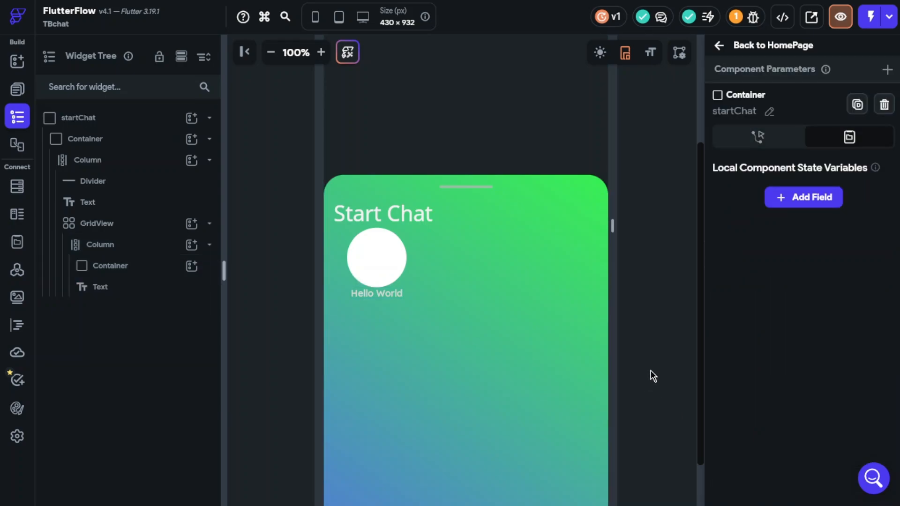
pyautogui.click(371, 263)
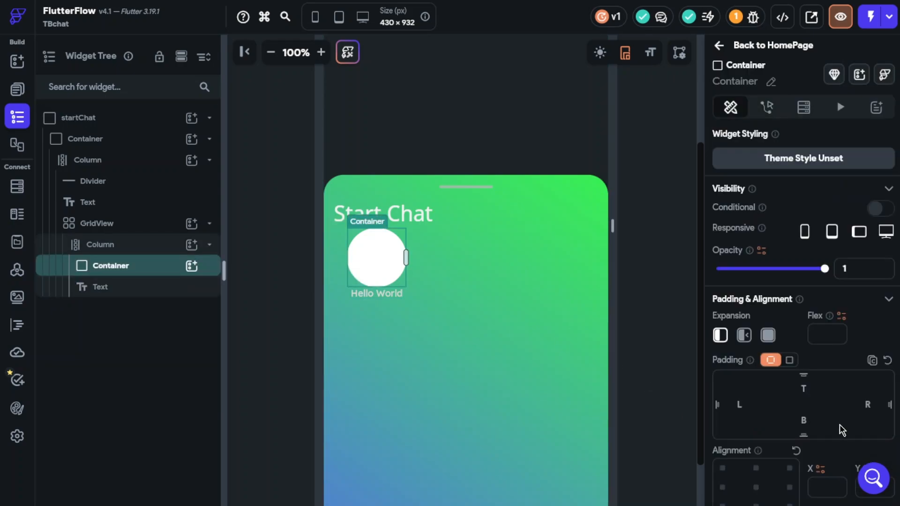
pyautogui.scroll(-10, 839, 428)
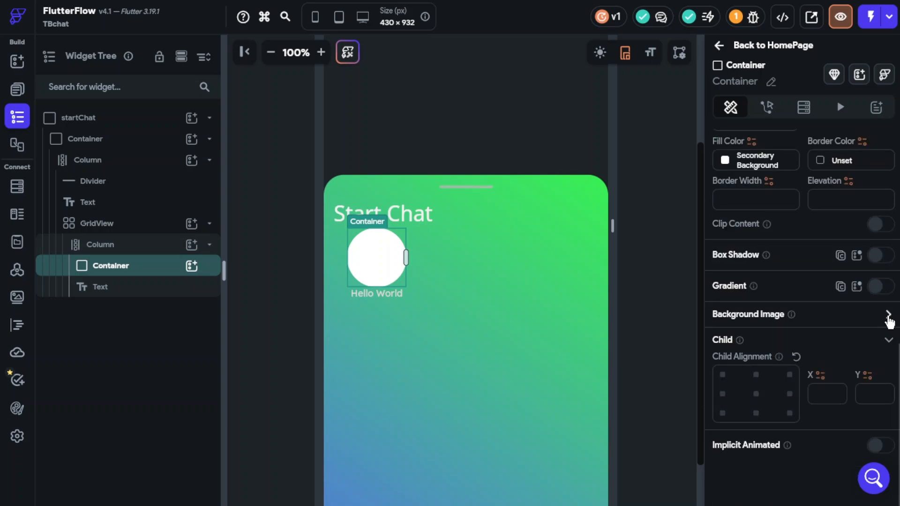
pyautogui.click(887, 315)
pyautogui.click(786, 352)
pyautogui.click(776, 383)
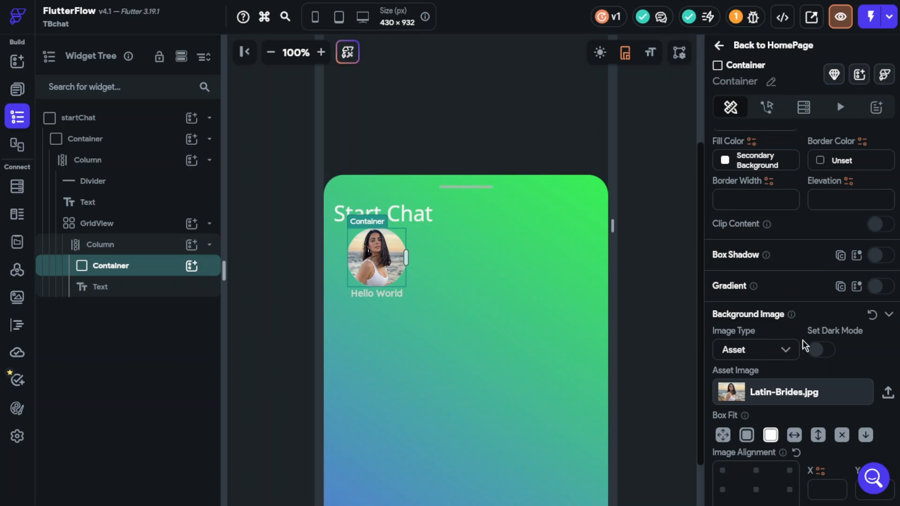
pyautogui.scroll(2, 858, 266)
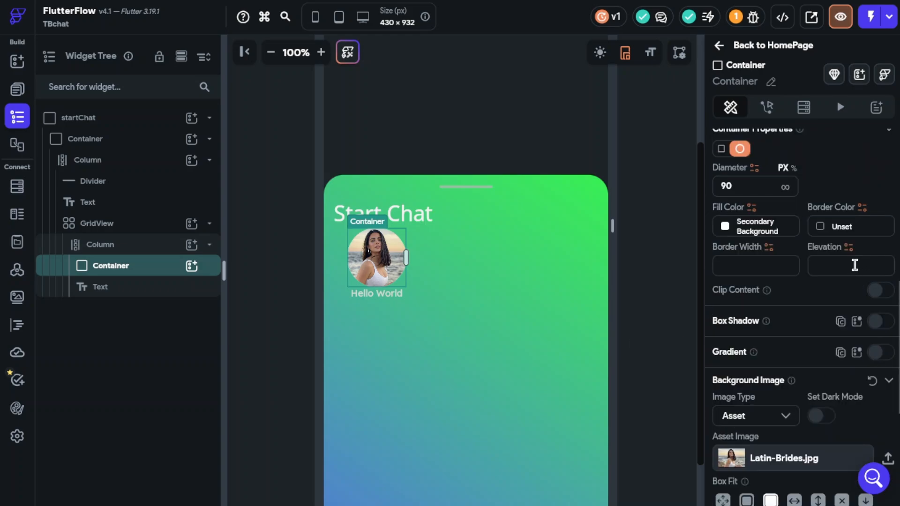
pyautogui.click(816, 226)
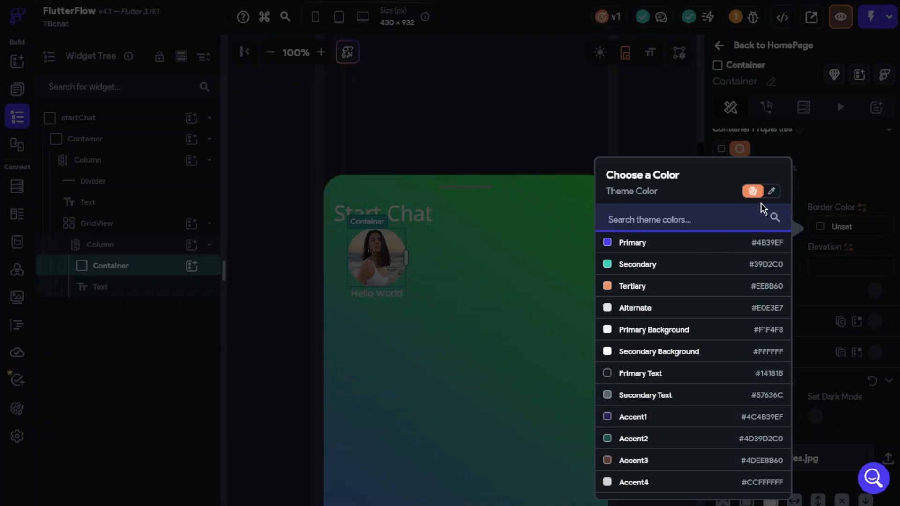
pyautogui.click(772, 191)
pyautogui.click(858, 281)
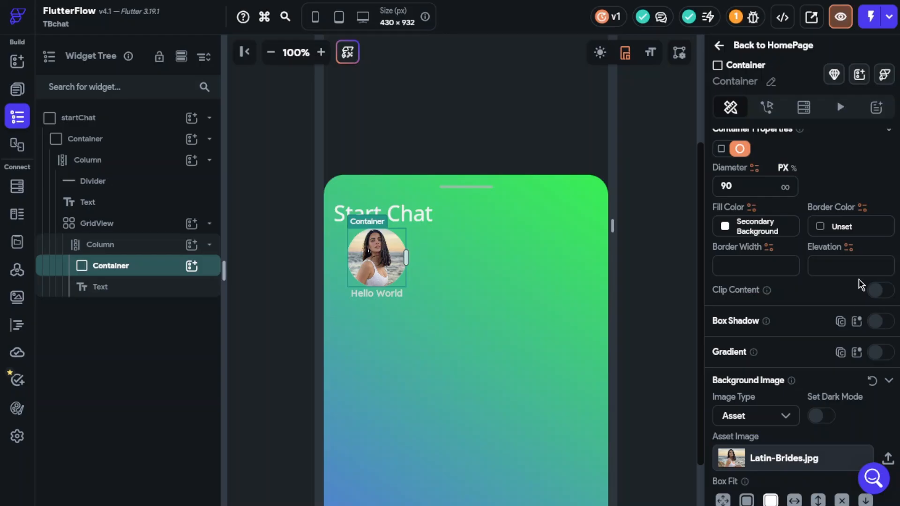
# Step: Enable a box shadow on the circular Container with a spread of 4
pyautogui.click(878, 328)
pyautogui.scroll(-2, 799, 337)
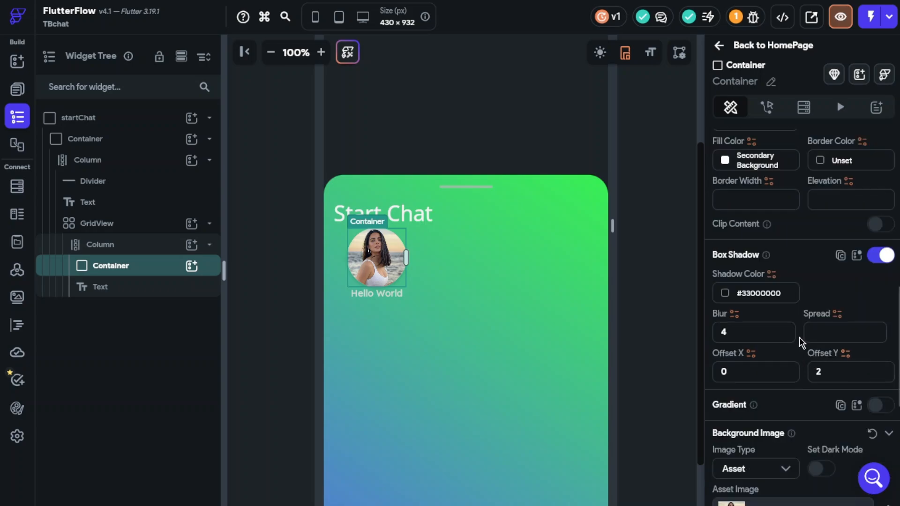
pyautogui.click(826, 333)
pyautogui.write('4')
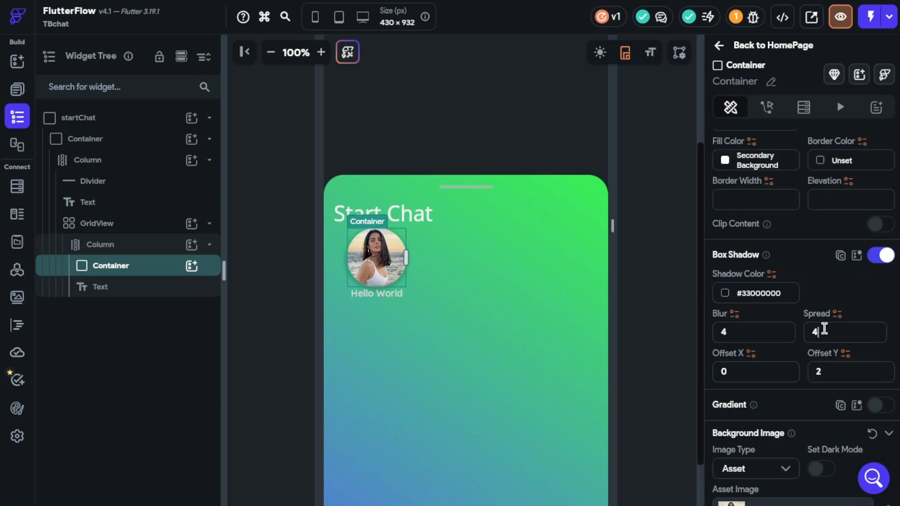
pyautogui.click(663, 333)
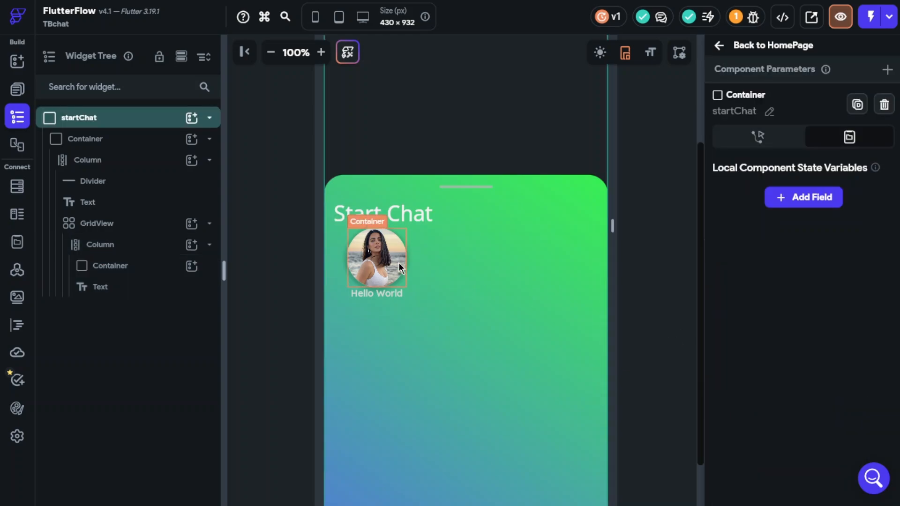
# Step: Set the circular Container's shadow color to the translucent light grey #33F0F0F0
pyautogui.click(377, 257)
pyautogui.scroll(-10, 823, 321)
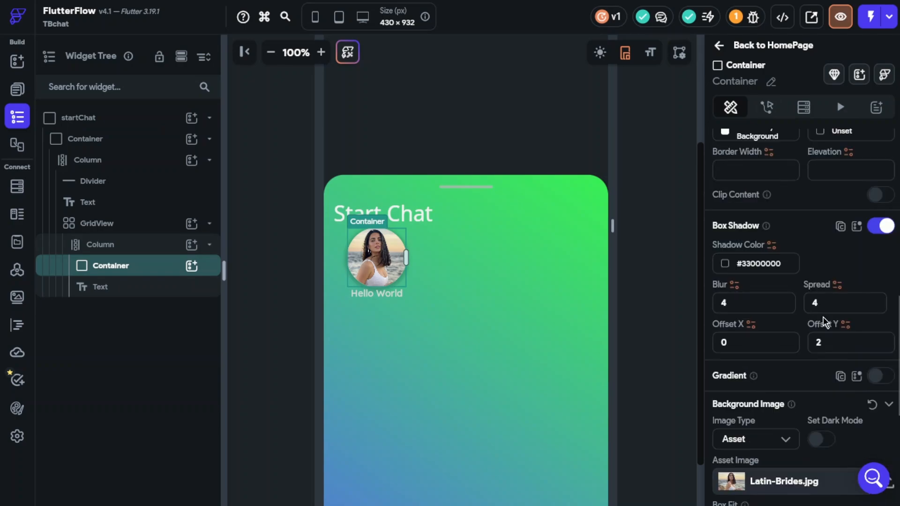
pyautogui.click(722, 265)
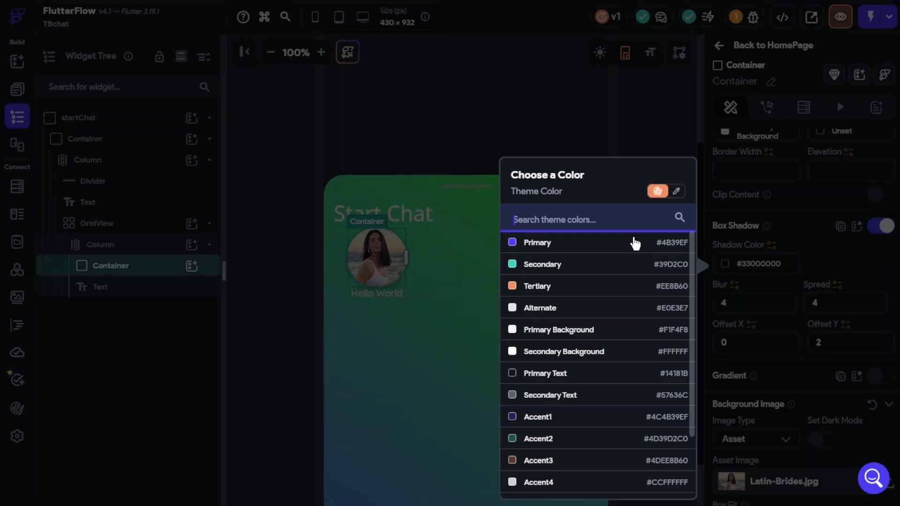
pyautogui.click(674, 191)
pyautogui.moveTo(511, 216)
pyautogui.mouseDown()
pyautogui.moveTo(504, 206)
pyautogui.moveTo(511, 209)
pyautogui.mouseUp()
pyautogui.click(661, 476)
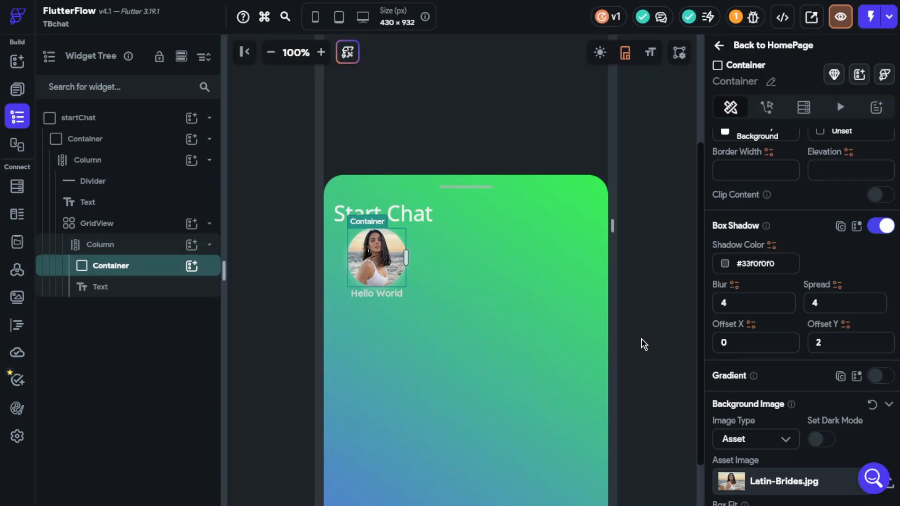
pyautogui.click(664, 339)
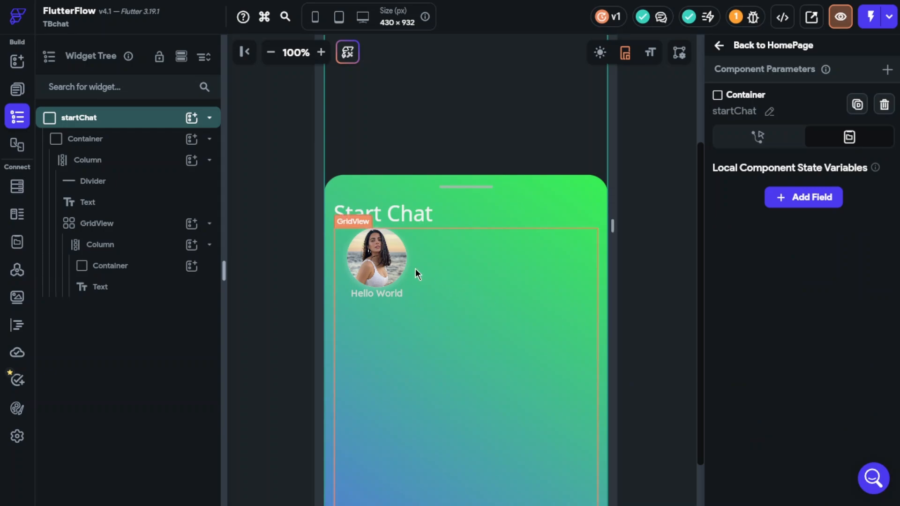
# Step: Change the circular Container's shadow color to the custom translucent white #33FFFFFF
pyautogui.click(321, 52)
pyautogui.click(320, 52)
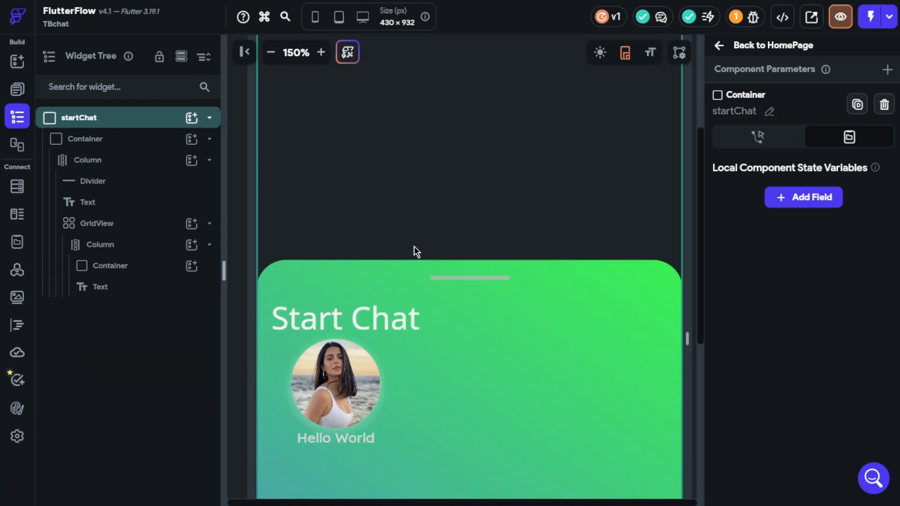
pyautogui.click(335, 318)
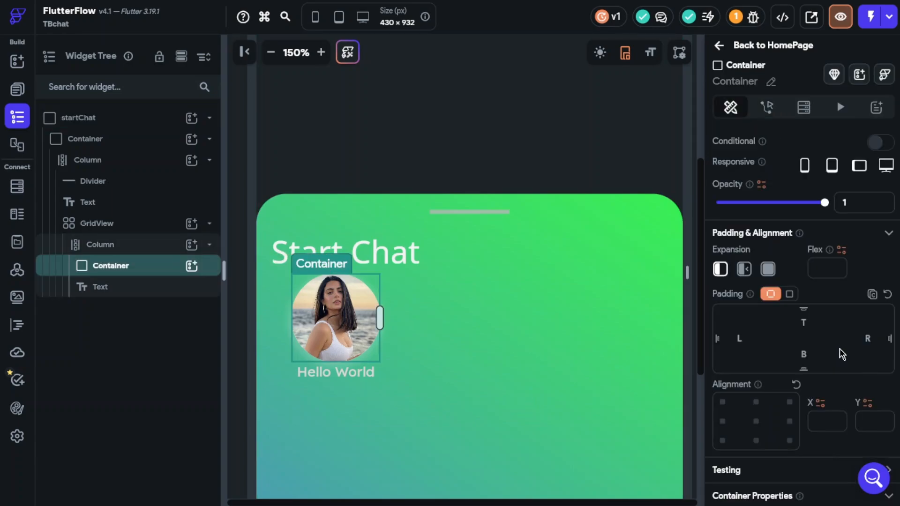
pyautogui.scroll(-5, 839, 348)
pyautogui.scroll(-2, 826, 327)
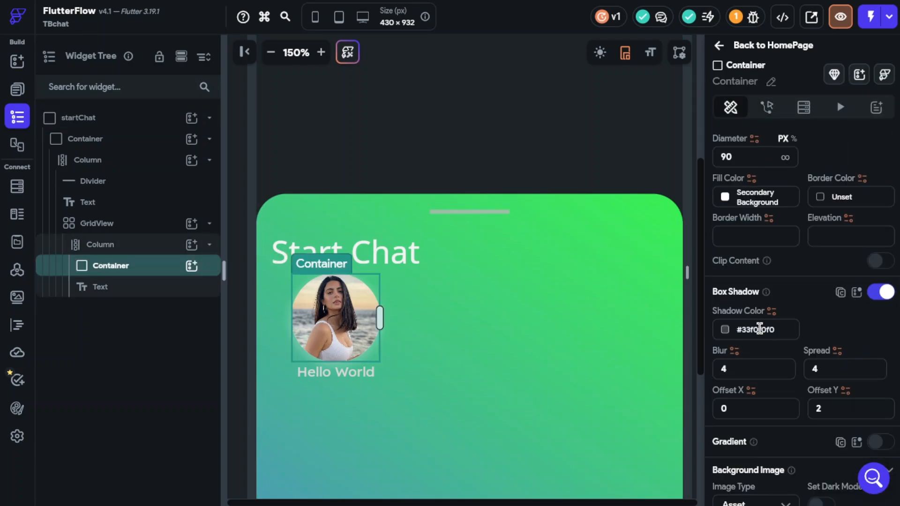
pyautogui.click(725, 329)
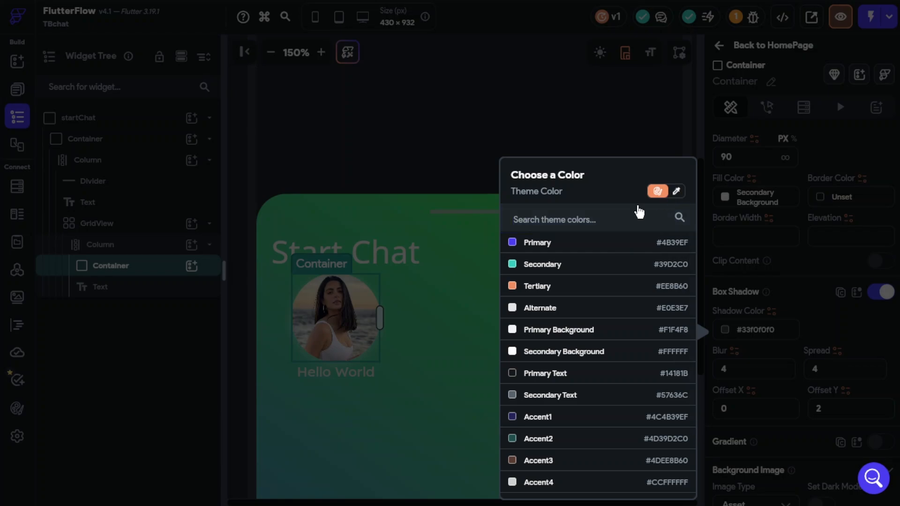
pyautogui.click(676, 191)
pyautogui.click(656, 475)
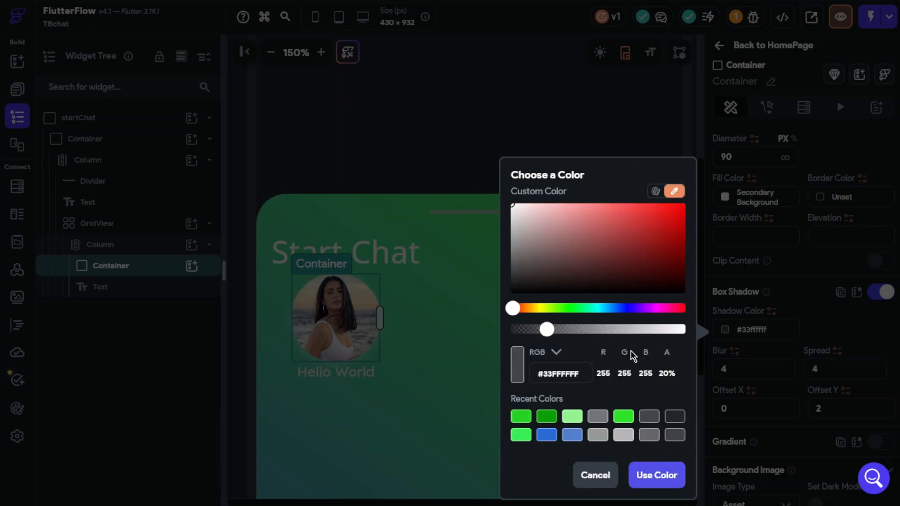
# Step: Raise the white shadow color to full opacity and keep it as a custom color value
pyautogui.click(743, 327)
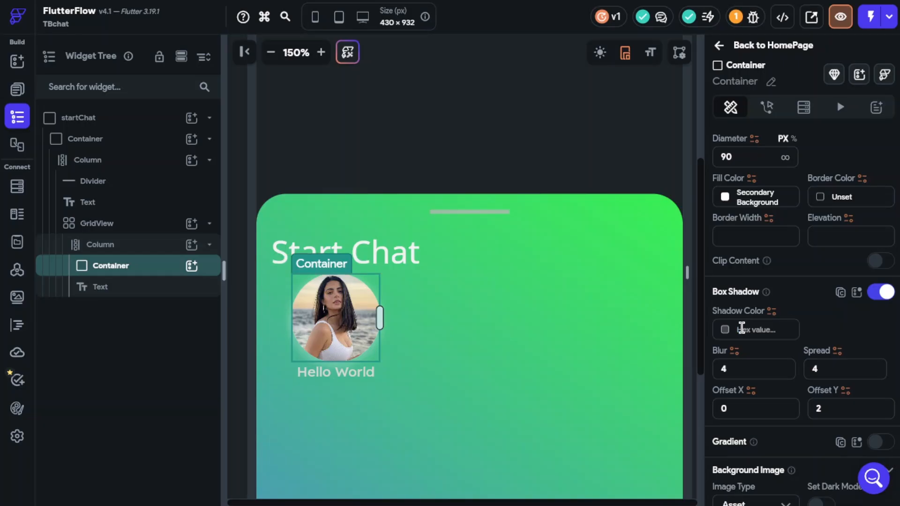
pyautogui.click(726, 329)
pyautogui.click(675, 191)
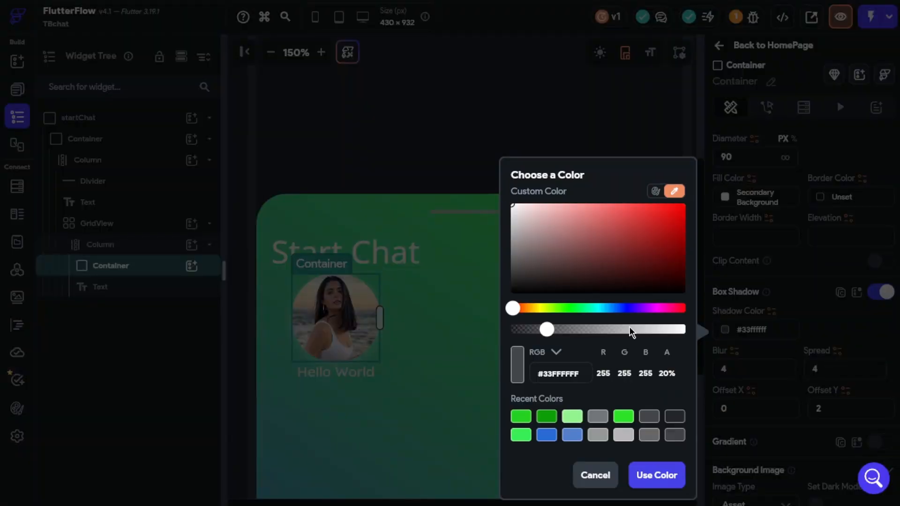
pyautogui.moveTo(630, 330); pyautogui.dragTo(703, 335)
pyautogui.click(646, 467)
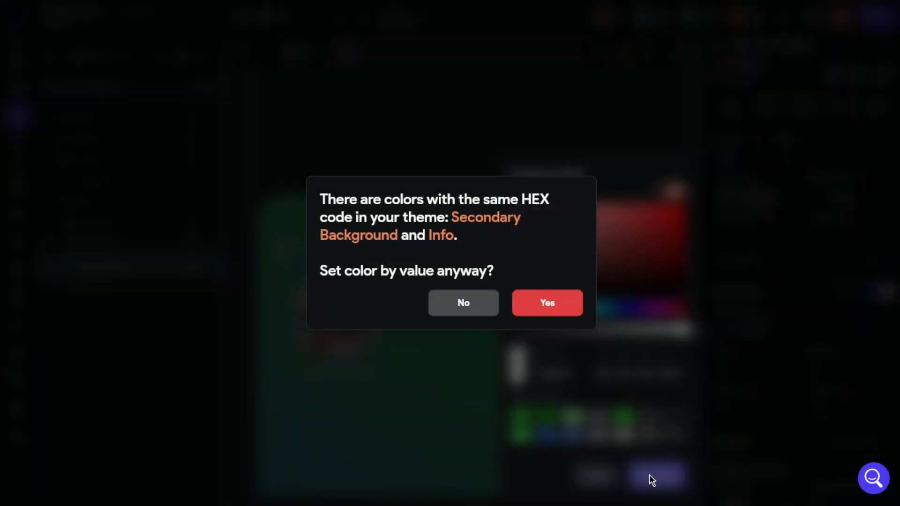
pyautogui.click(577, 310)
pyautogui.click(589, 346)
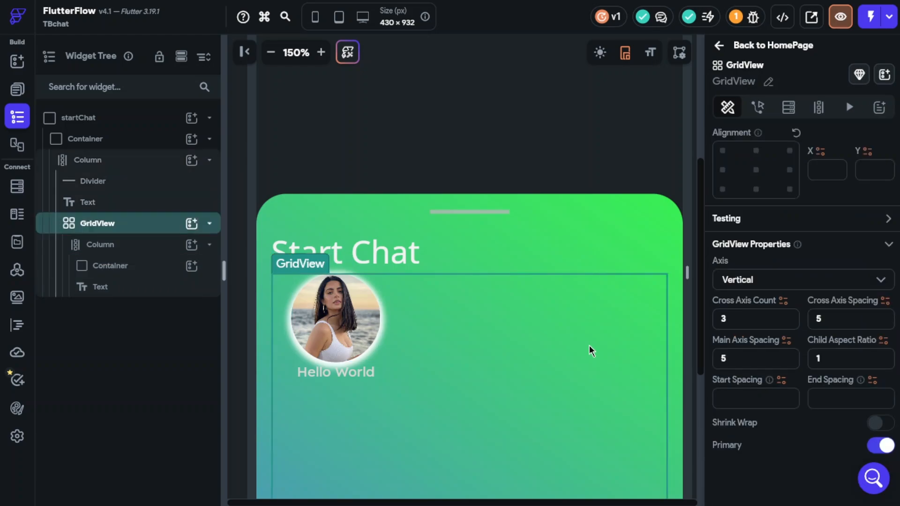
pyautogui.click(606, 239)
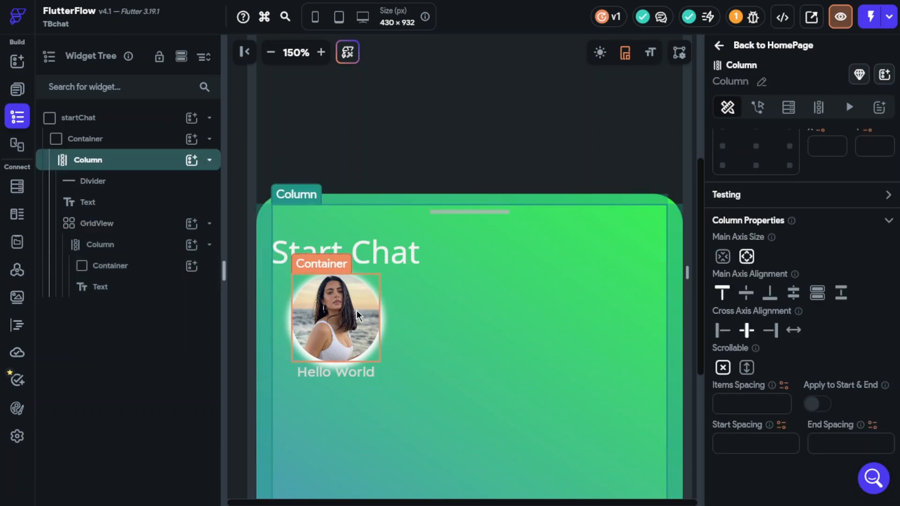
# Step: Add a top padding of 10 to the Text below the circular picture
pyautogui.click(271, 52)
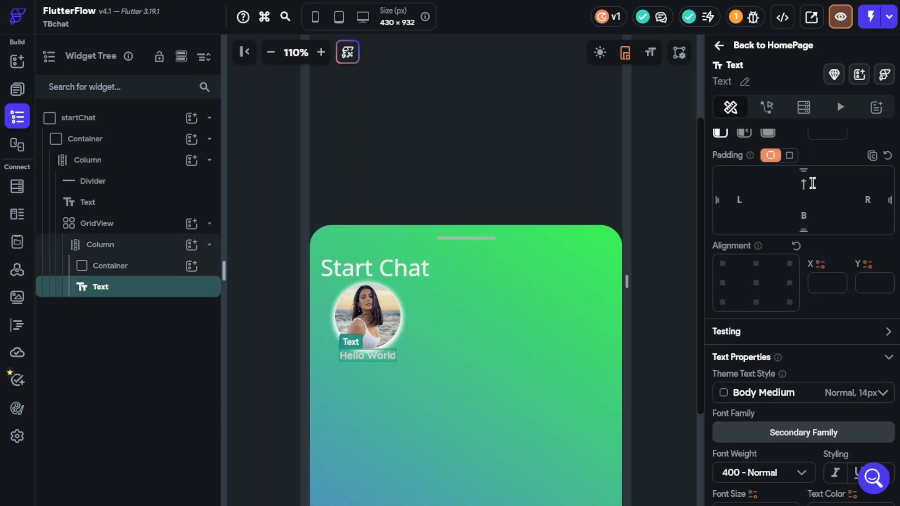
pyautogui.click(812, 183)
pyautogui.write('10')
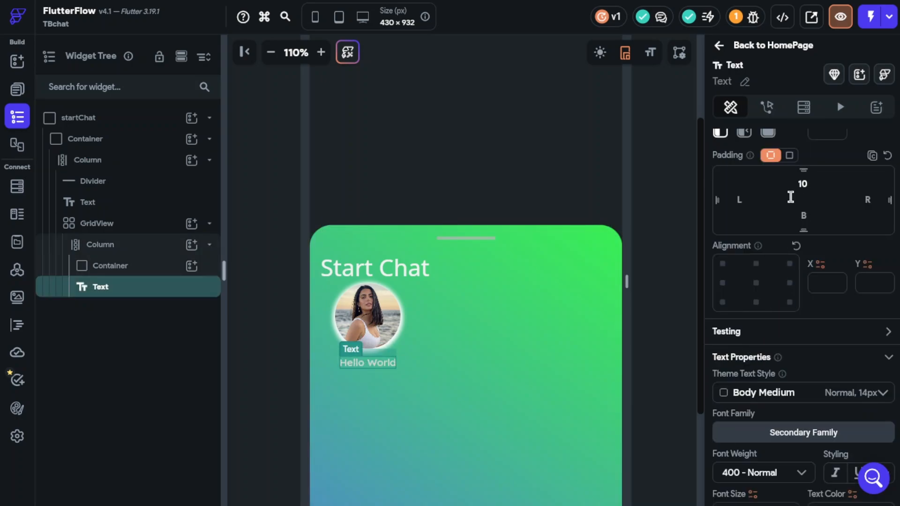
# Step: Replace the Hello World text below the picture with the contact's full name
pyautogui.scroll(5, 814, 327)
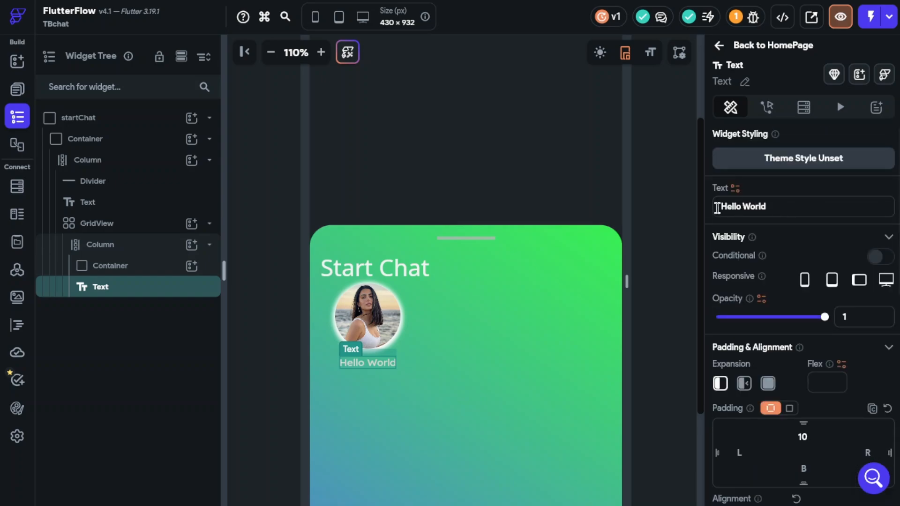
pyautogui.tripleClick(717, 208)
pyautogui.write('M')
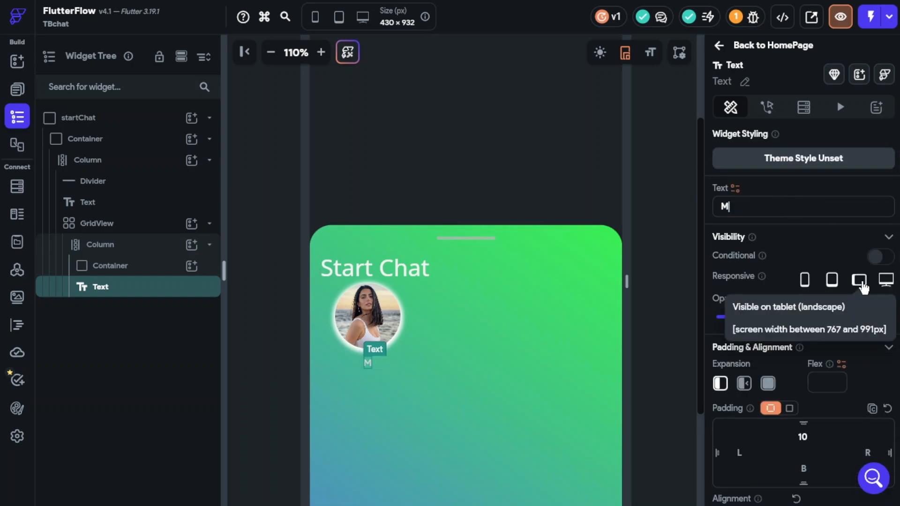
pyautogui.write('agda ')
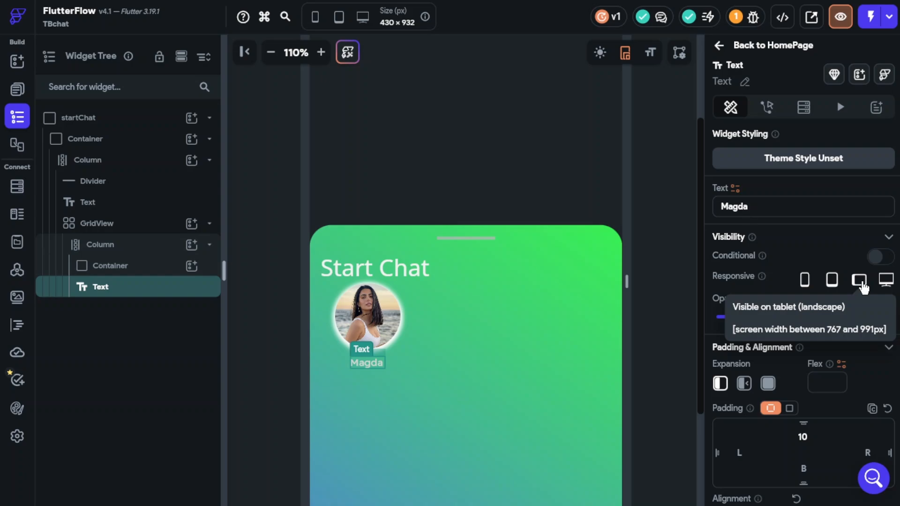
pyautogui.write('Turner')
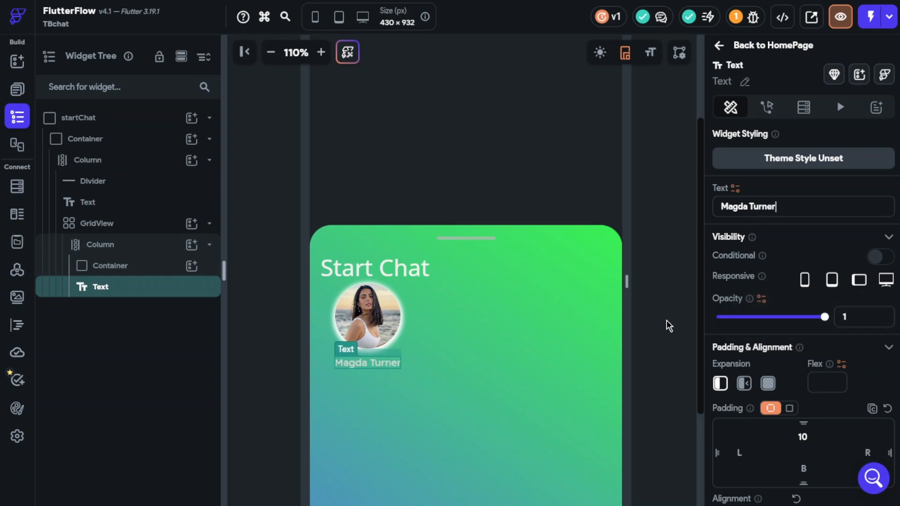
pyautogui.click(668, 325)
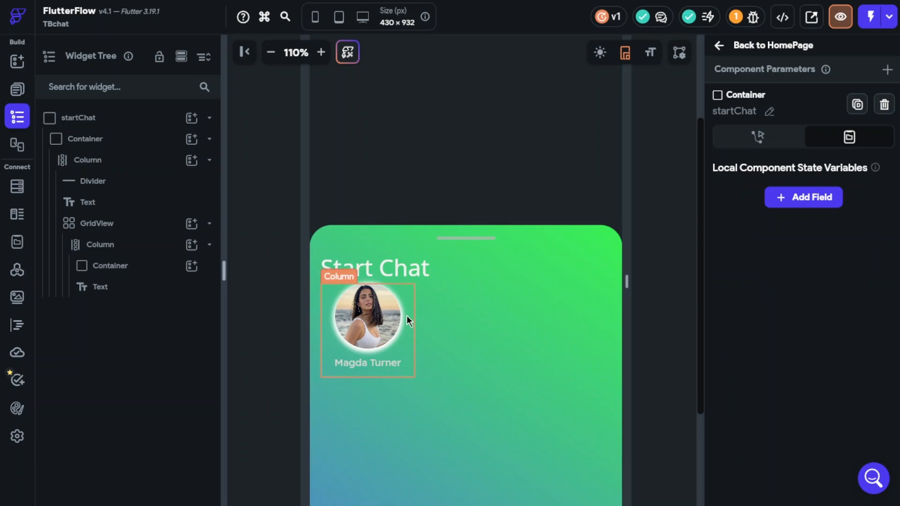
pyautogui.click(462, 313)
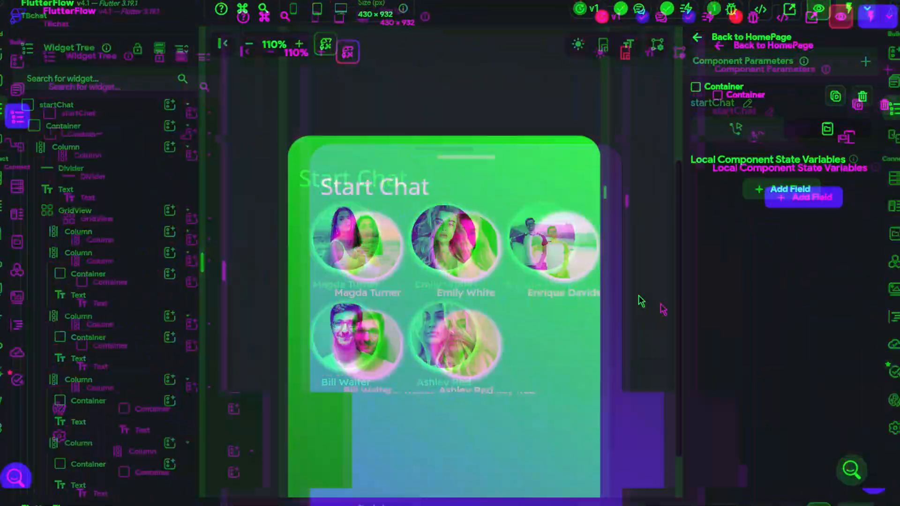
# Step: Add an On Tap action to the menu component's green plus icon that shows a bottom sheet
pyautogui.scroll(3, 662, 309)
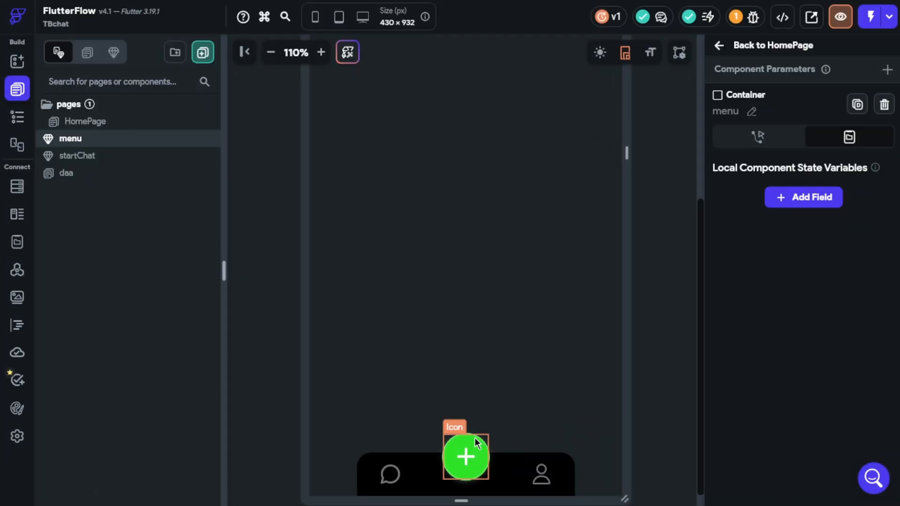
pyautogui.click(476, 443)
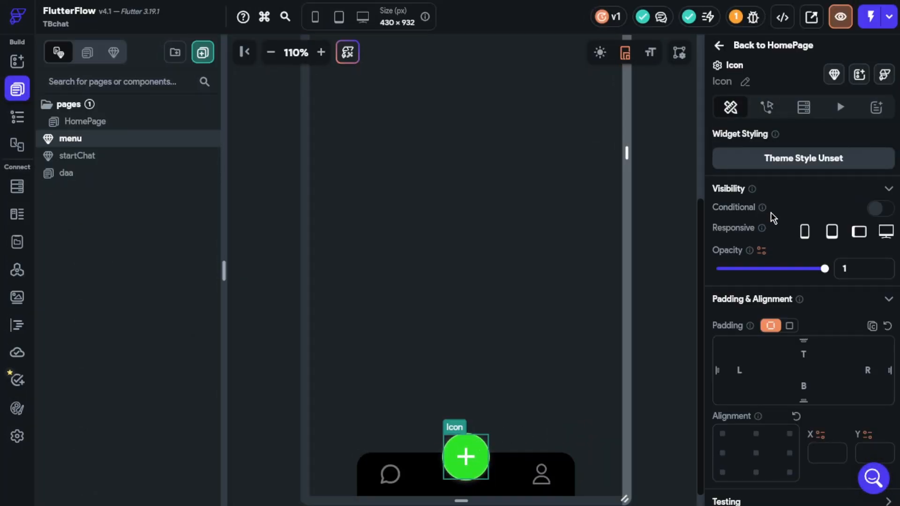
pyautogui.click(767, 110)
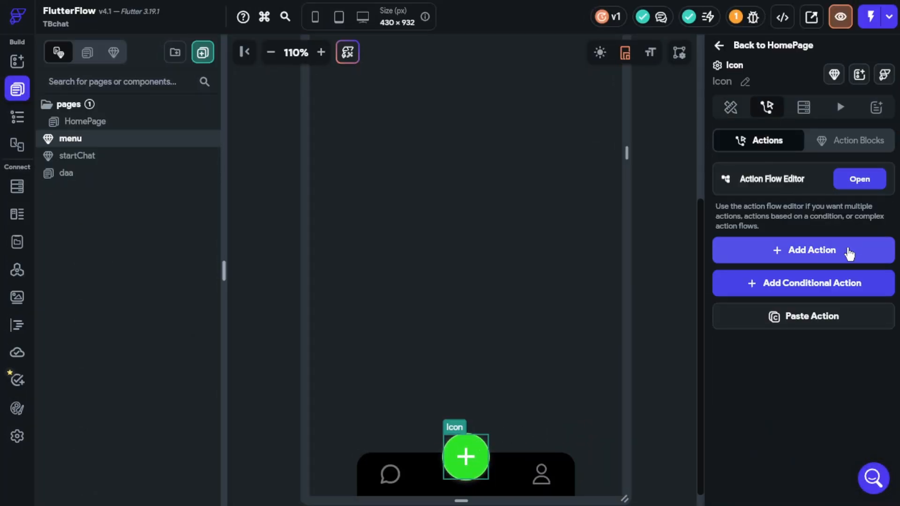
pyautogui.click(849, 253)
pyautogui.click(767, 220)
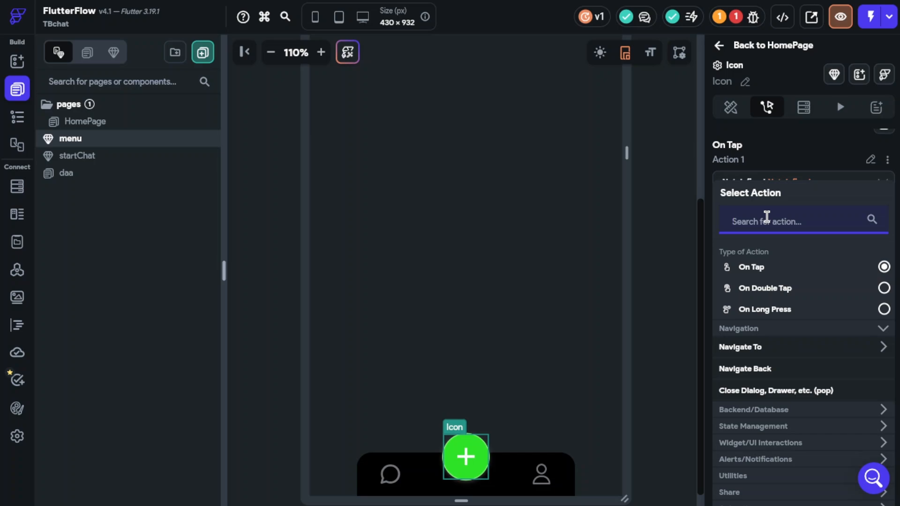
pyautogui.write('bottom')
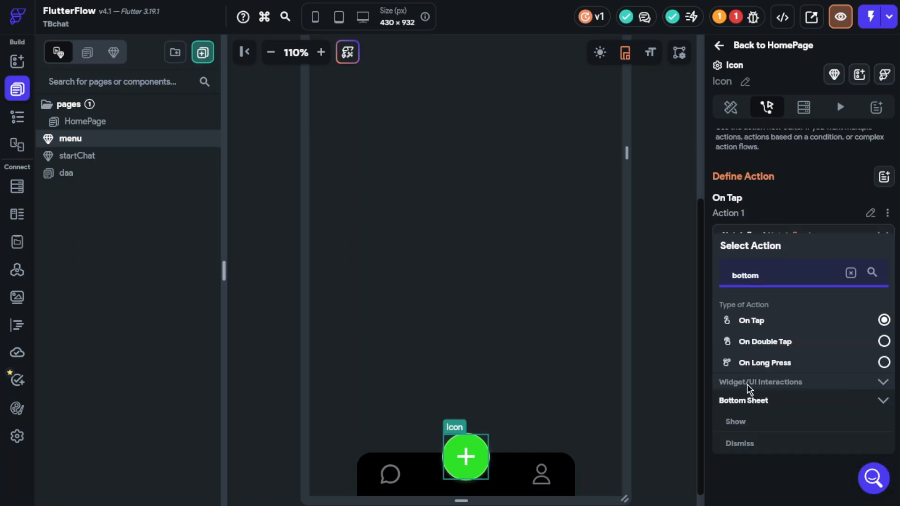
pyautogui.click(741, 422)
# Step: Choose startChat as the component the Bottom Sheet action displays
pyautogui.click(852, 284)
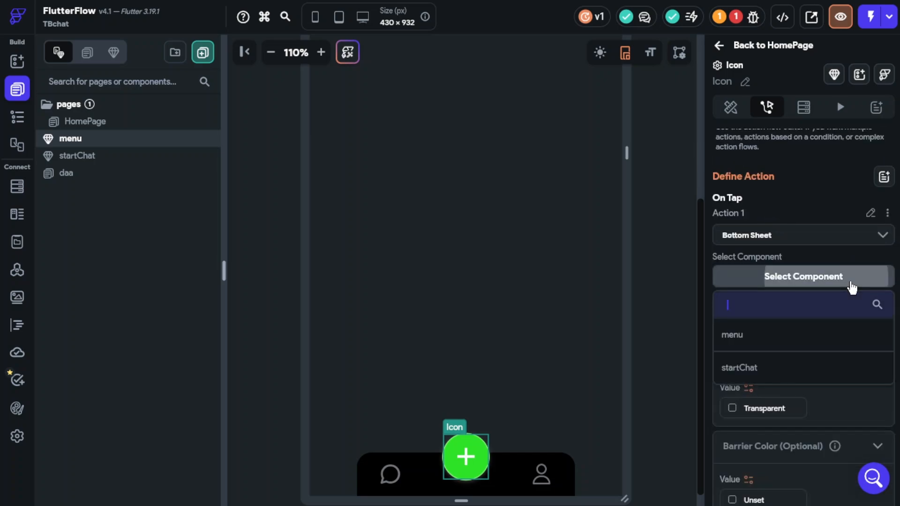
pyautogui.click(782, 371)
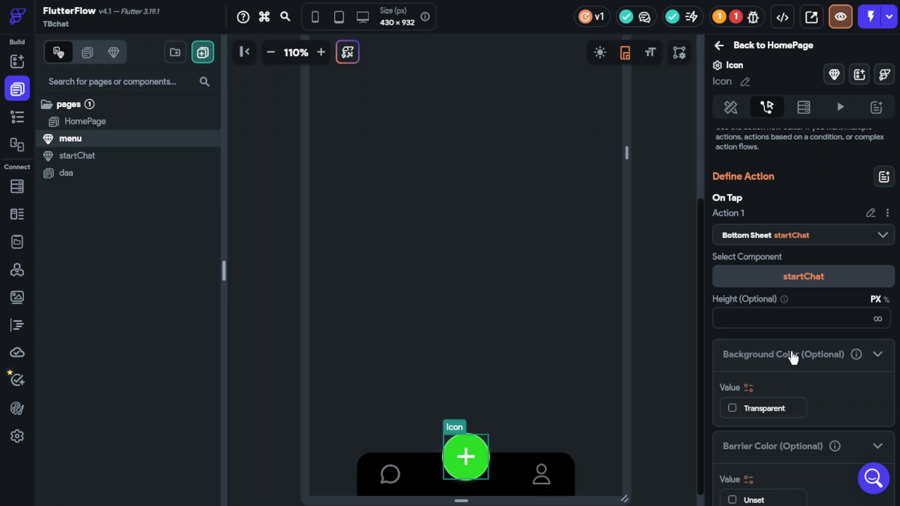
pyautogui.scroll(-2, 844, 305)
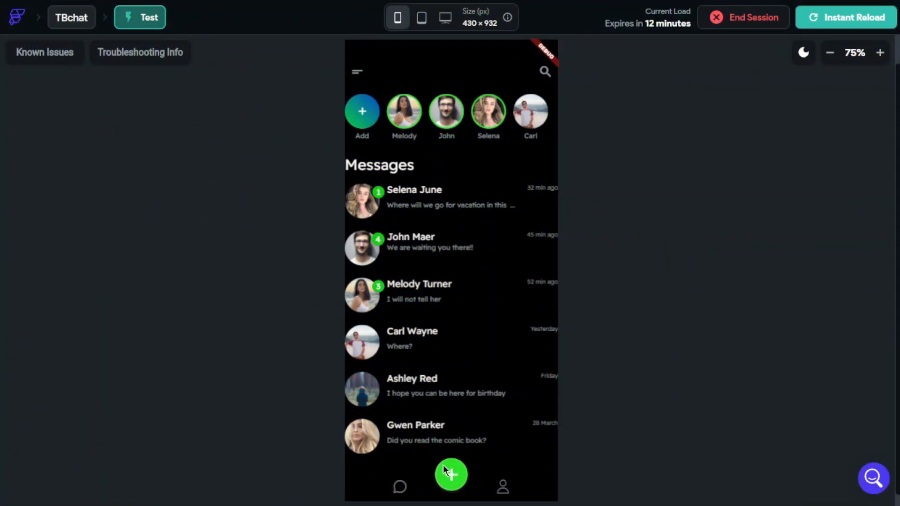
# Step: Test the Start Chat sheet in the running app by opening it from the plus icon and pulling it down to dismiss, twice
pyautogui.click(453, 482)
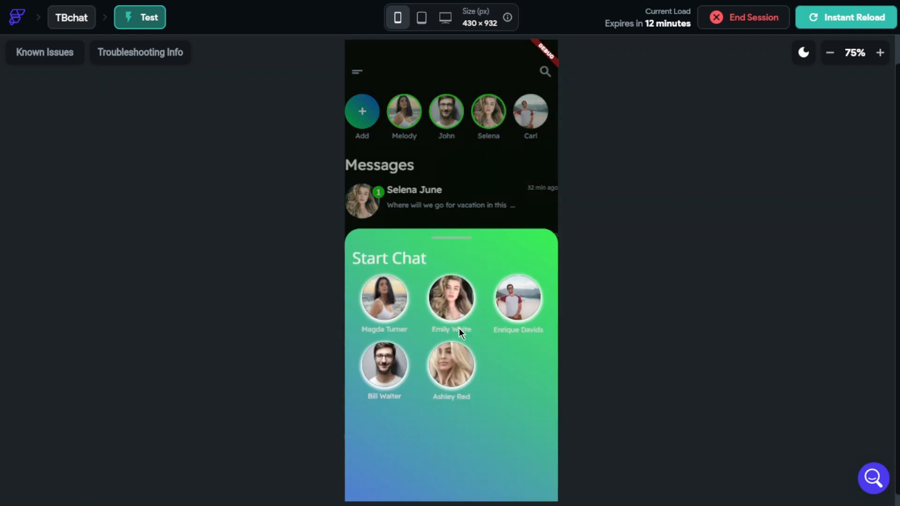
pyautogui.moveTo(459, 242); pyautogui.dragTo(471, 430)
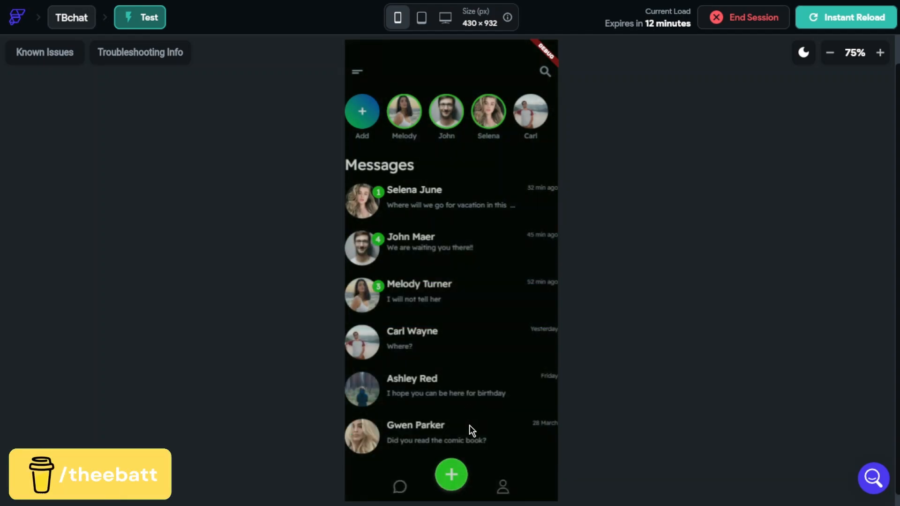
pyautogui.click(456, 485)
pyautogui.moveTo(467, 254); pyautogui.dragTo(474, 417)
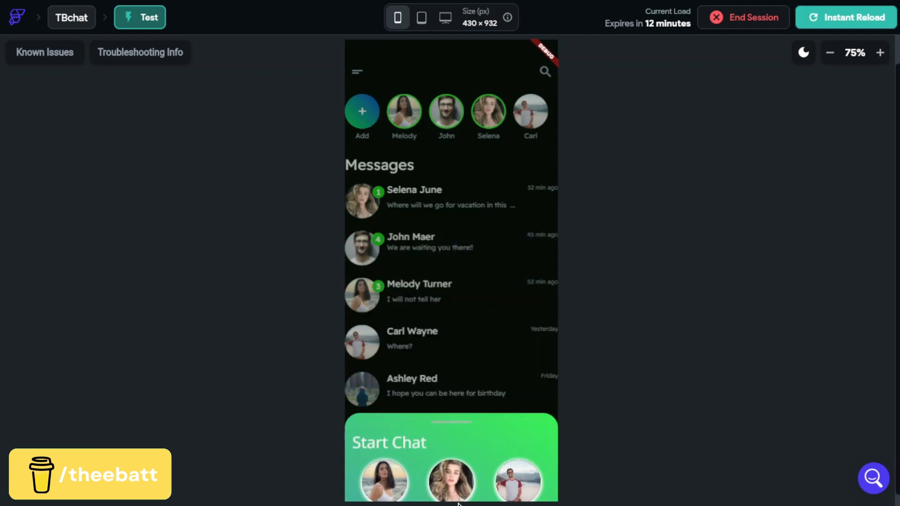